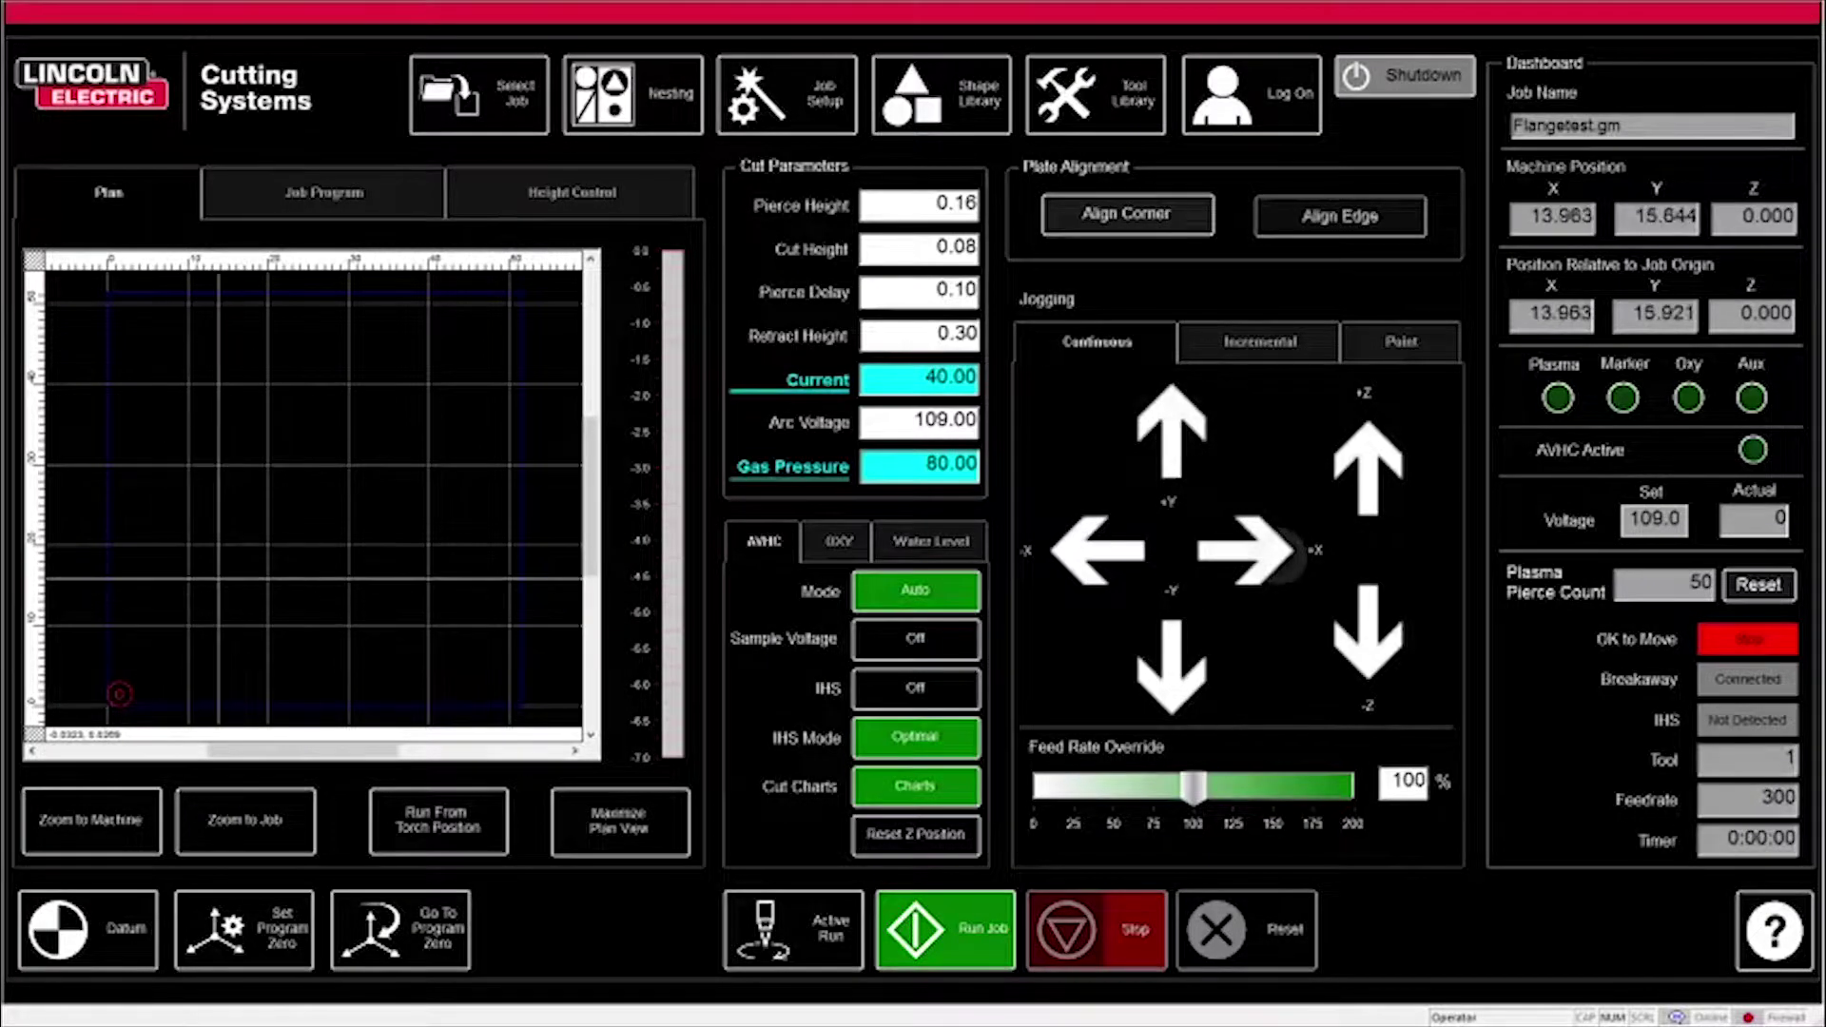
Export the SnapOff logo face as the DXF outline 'this is the correct file type'
{"action": "left_click", "coordinate": [244, 930]}
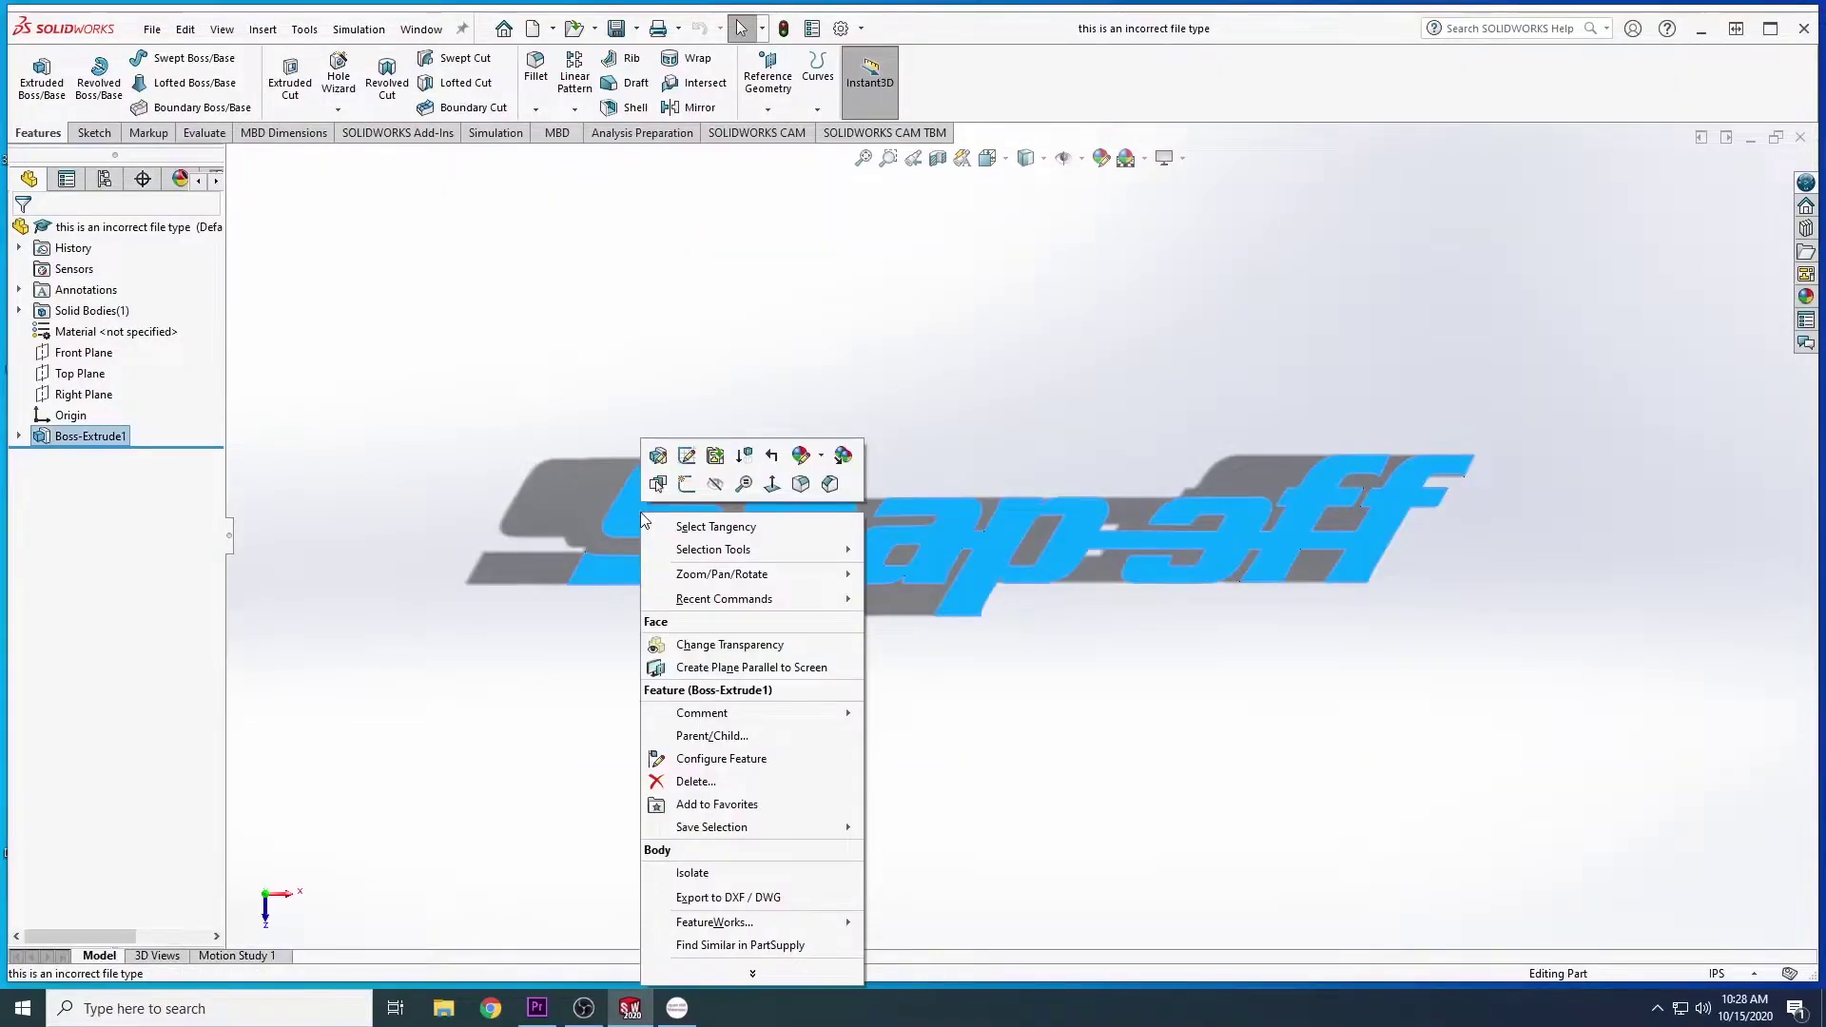
{"action": "left_click", "coordinate": [727, 897]}
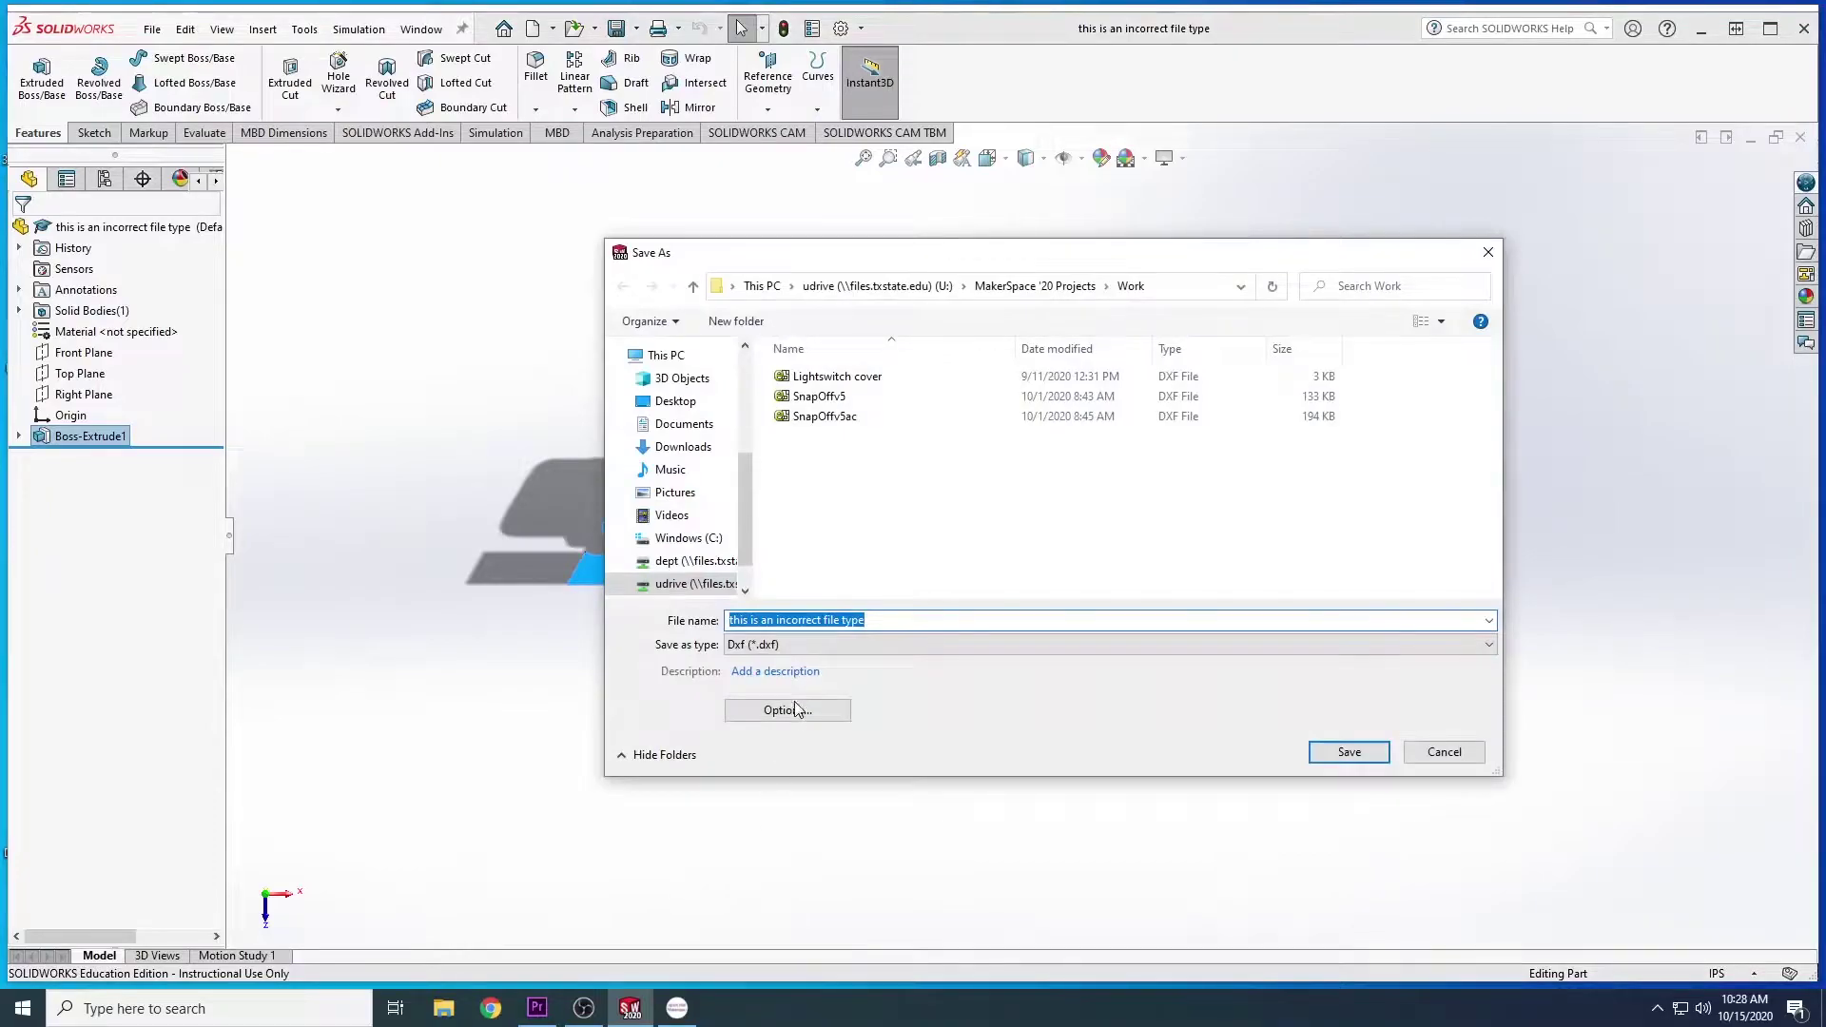
{"action": "type", "text": "this is the c"}
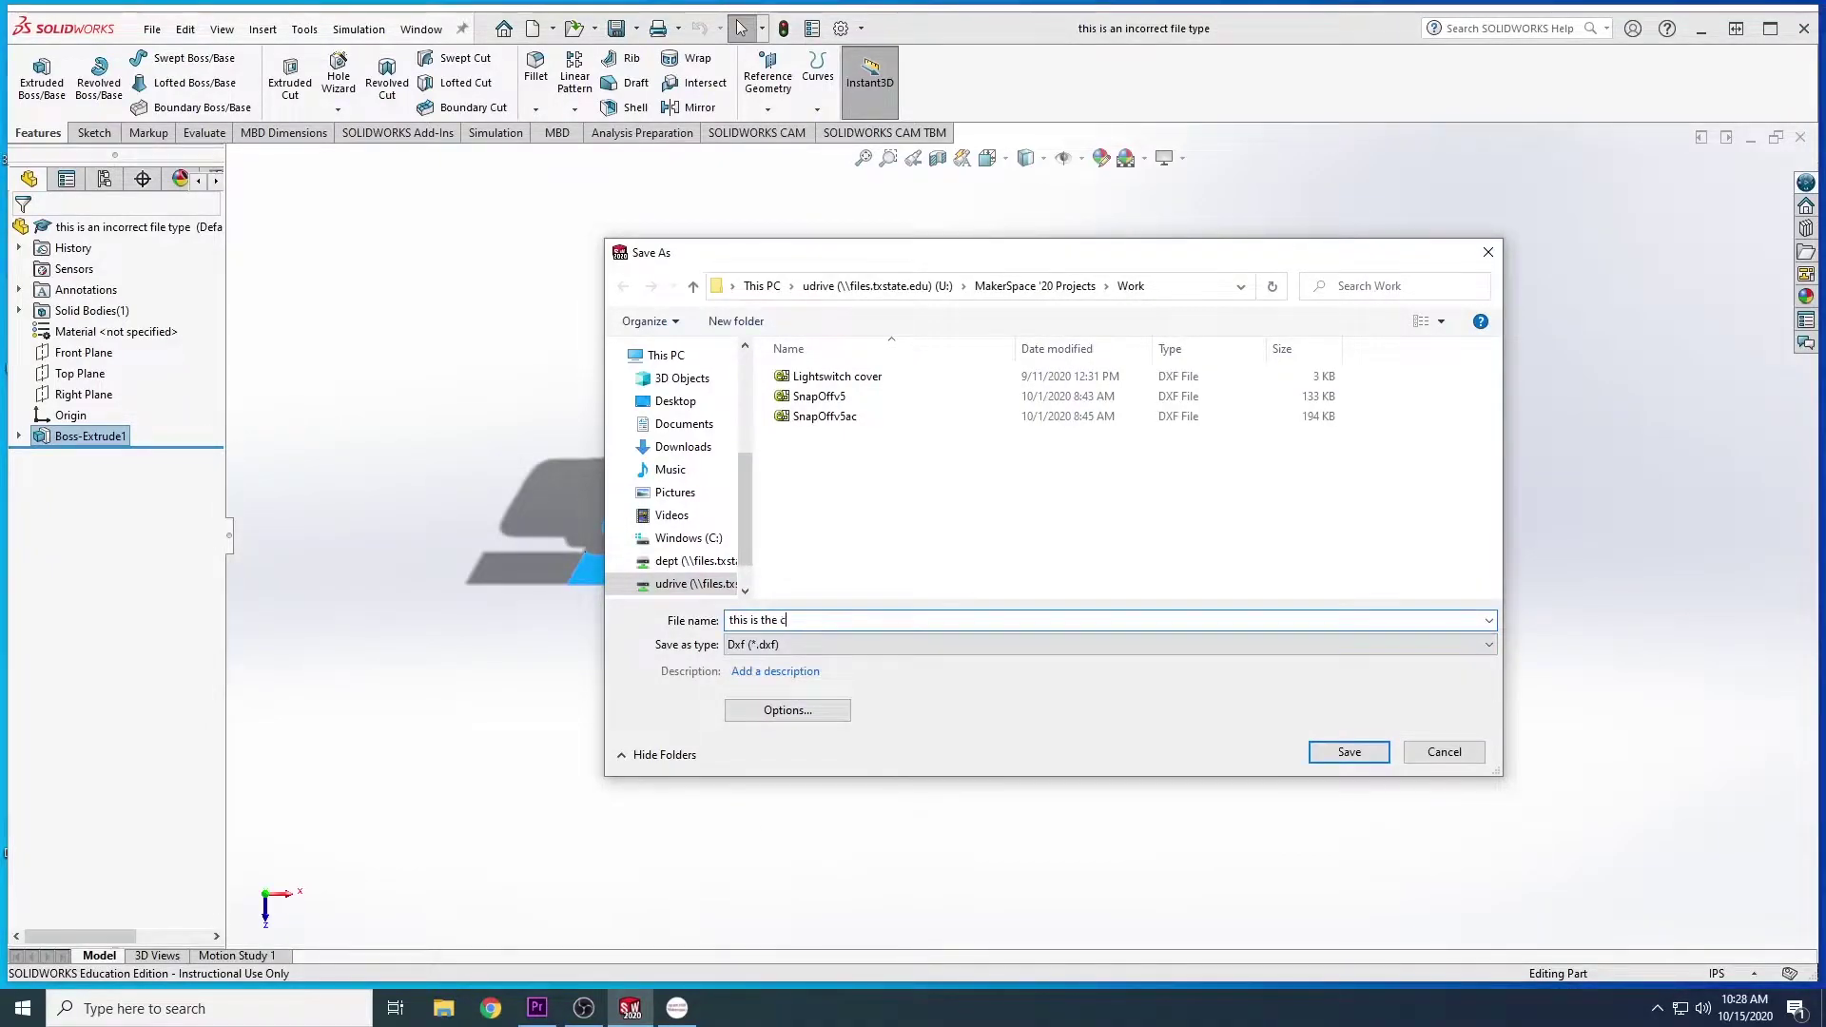
{"action": "type", "text": "orrect file typr"}
{"action": "left_click", "coordinate": [1348, 752]}
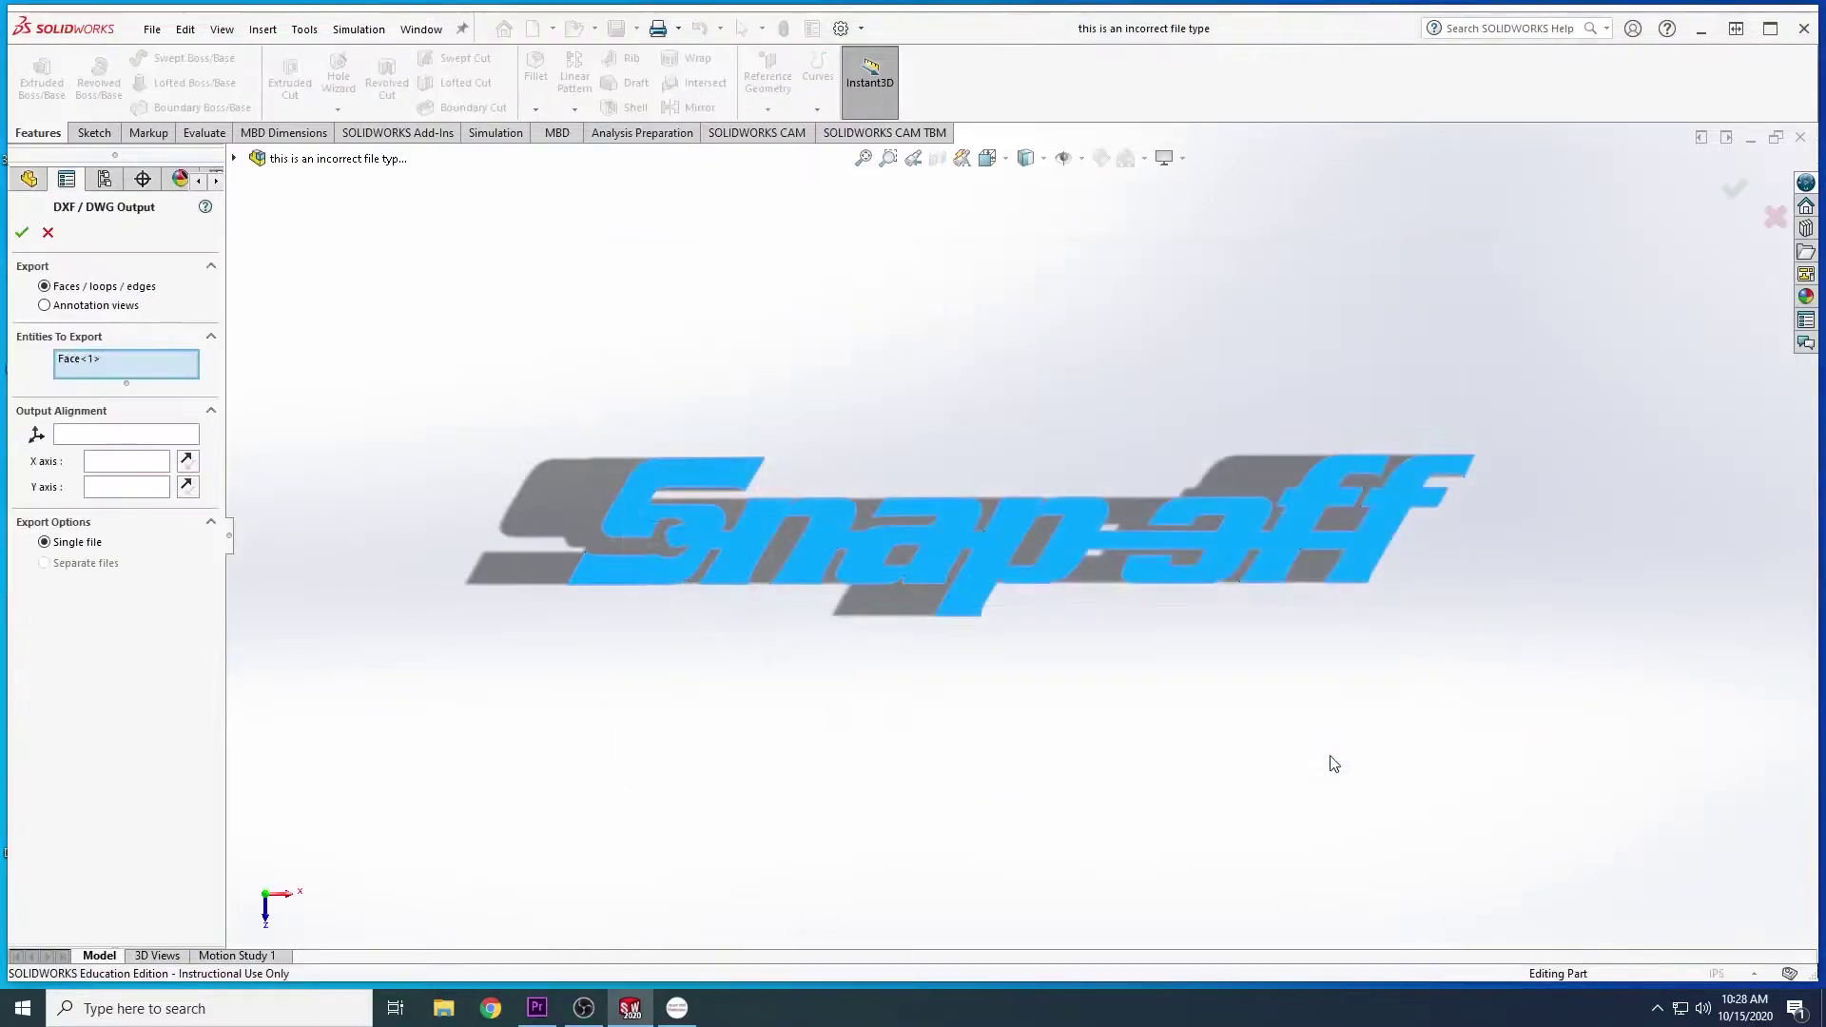
{"action": "left_click", "coordinate": [22, 233]}
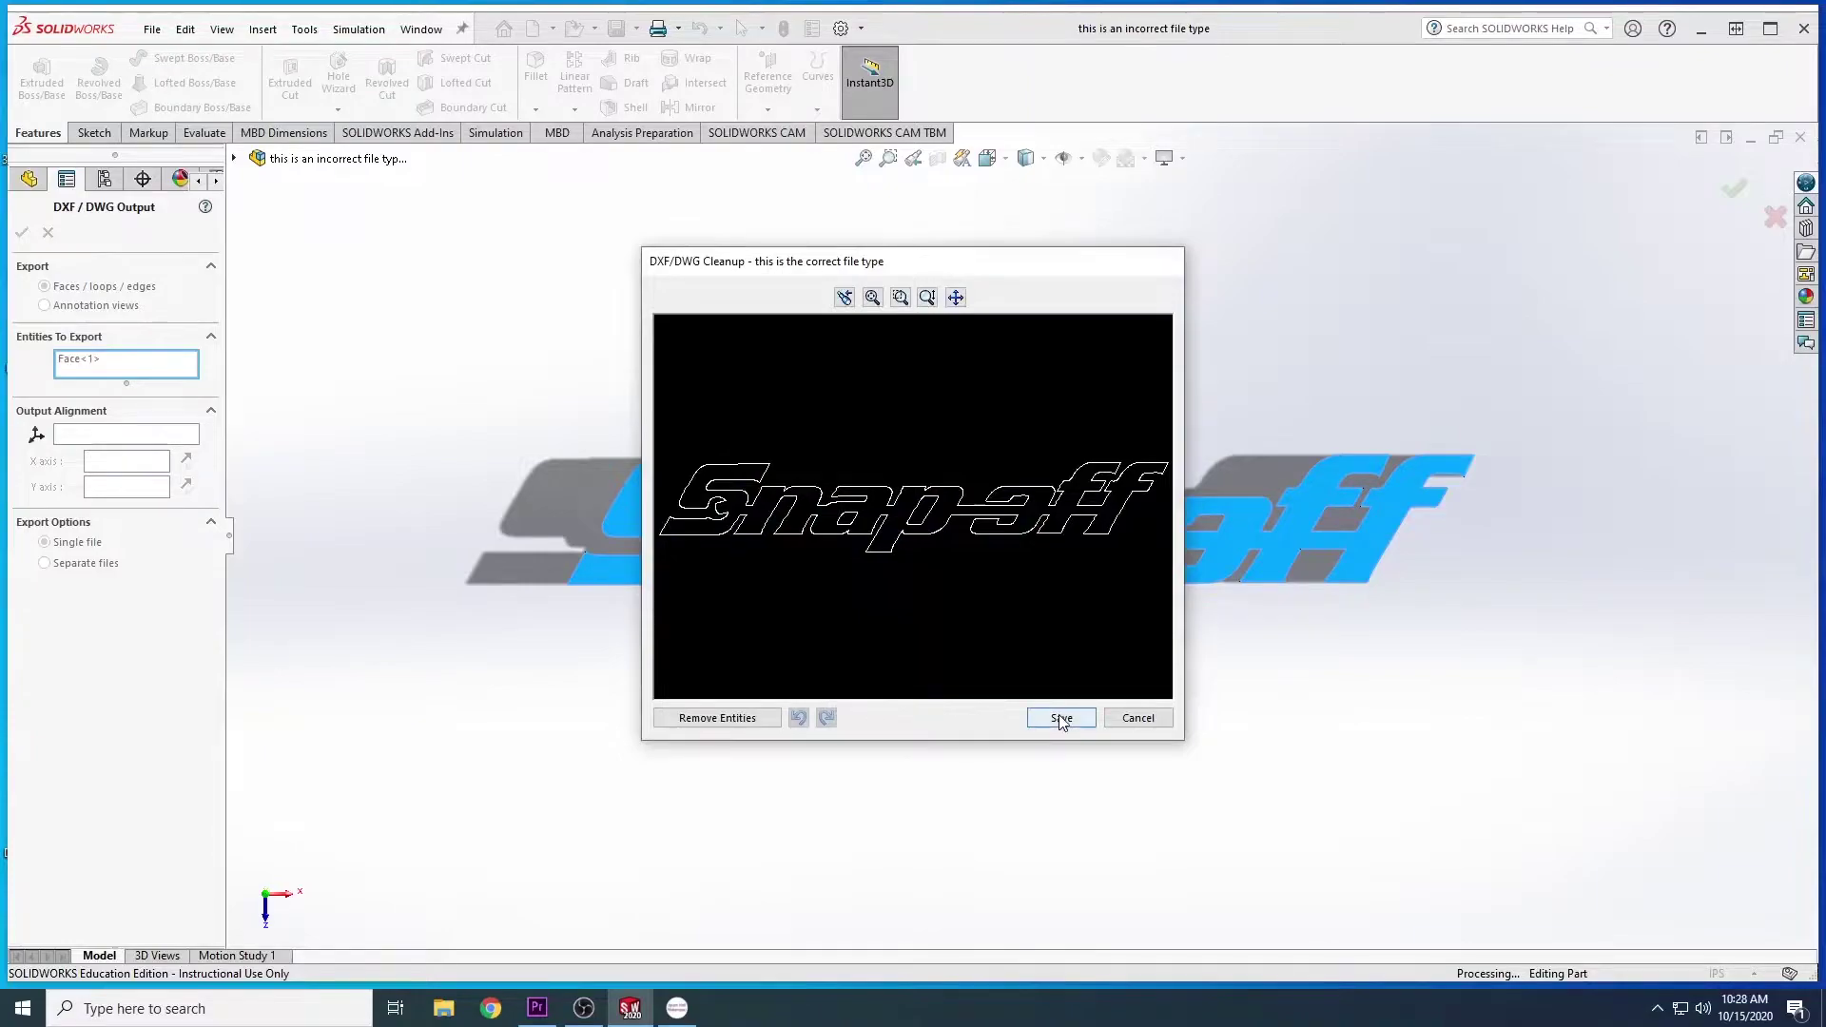
{"action": "left_click", "coordinate": [1061, 717]}
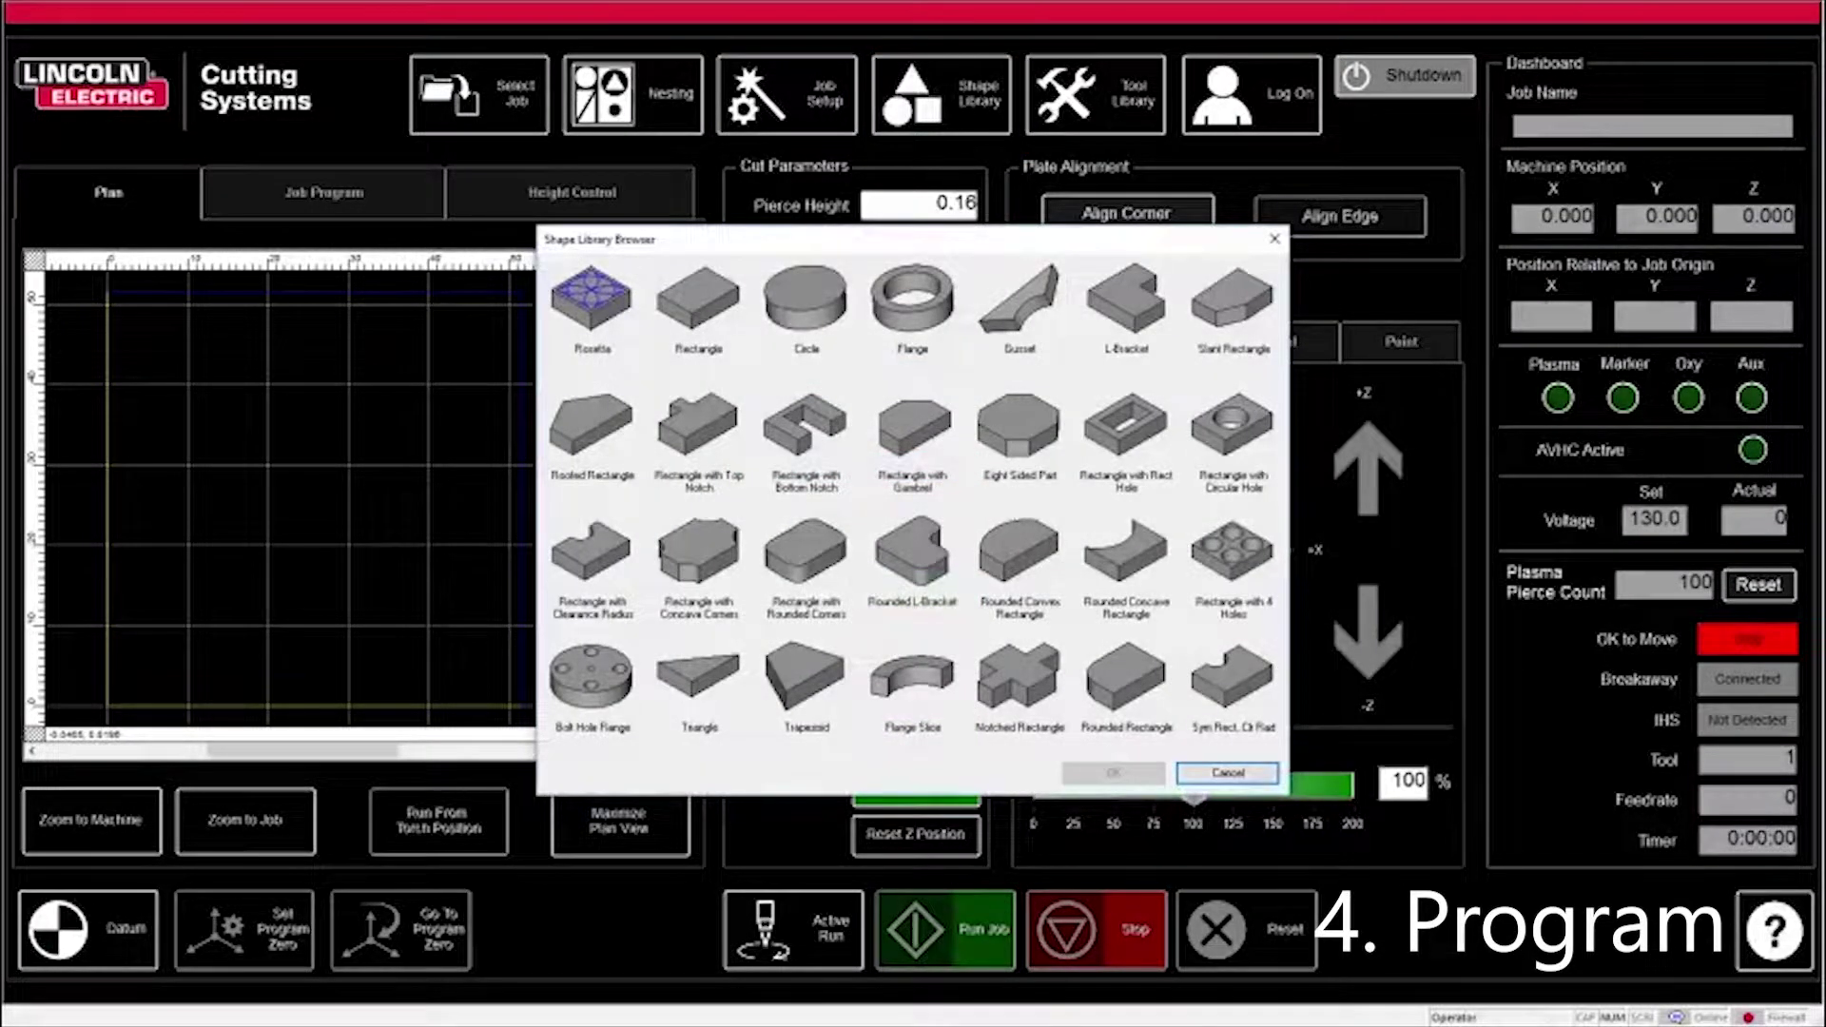
Choose the Flange shape and set its lead radius to 0.25
{"action": "left_click", "coordinate": [912, 302]}
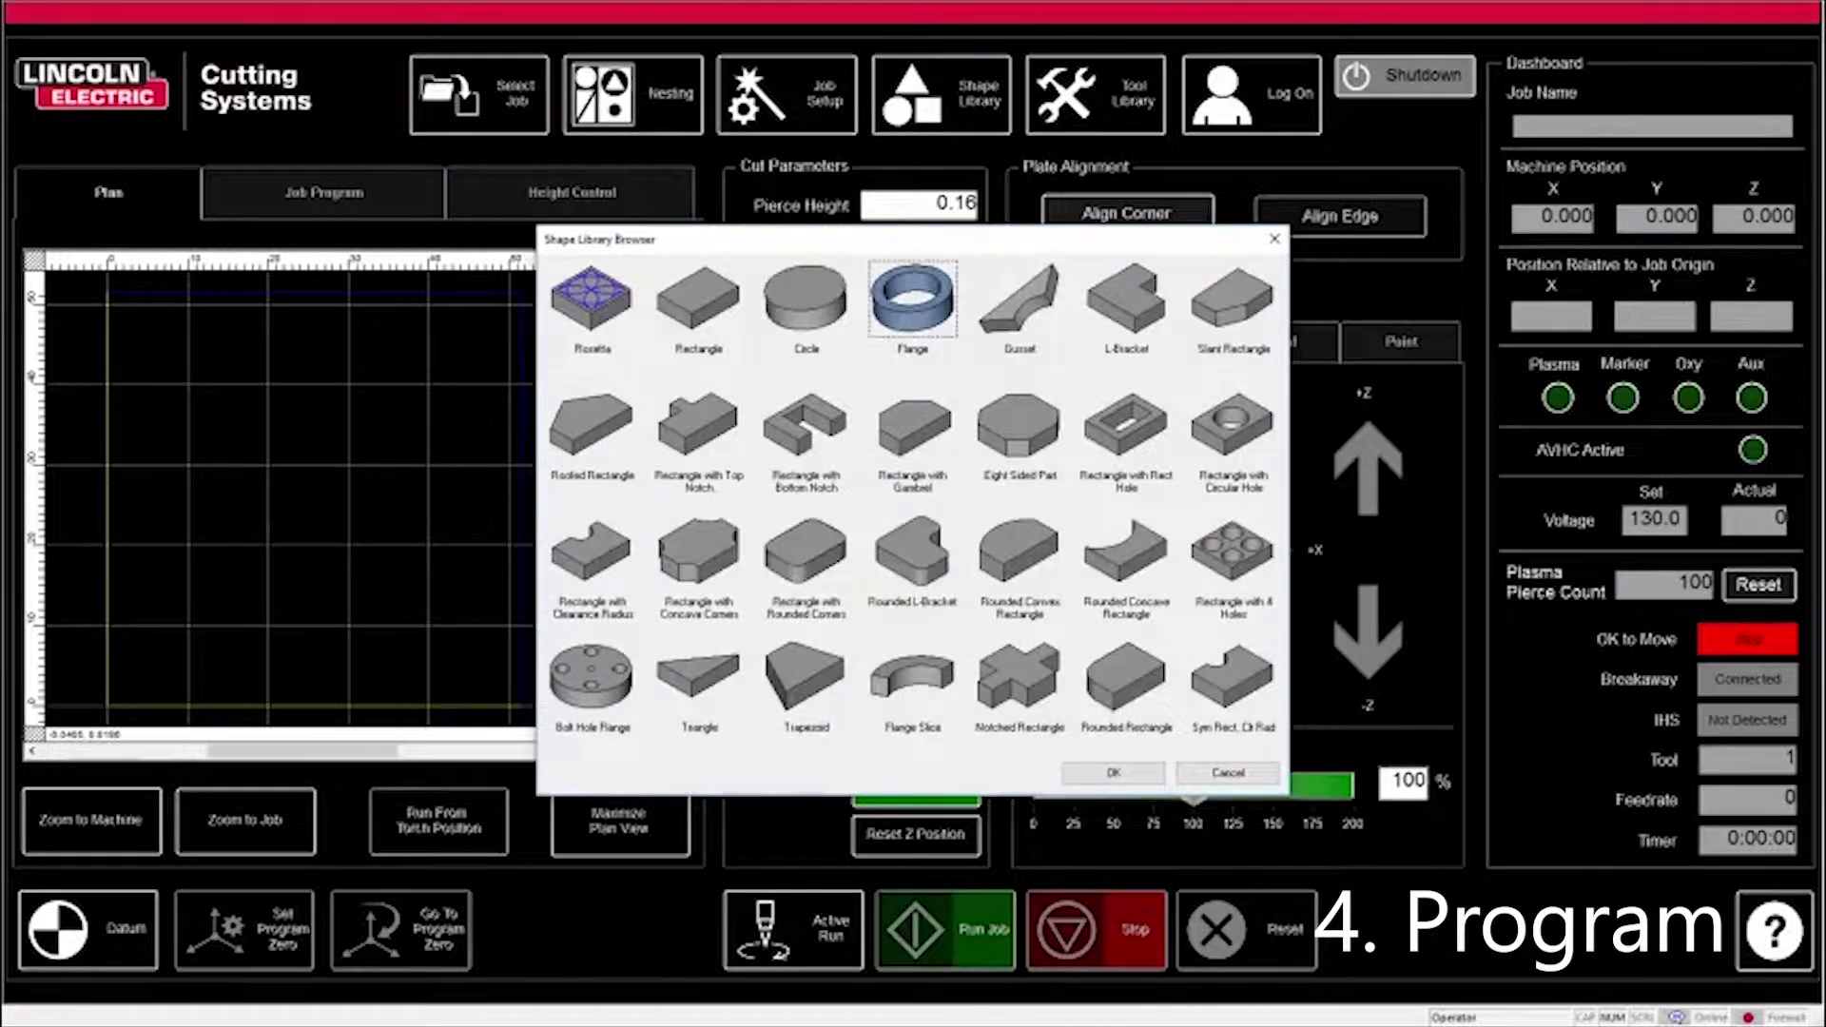
{"action": "double_click", "coordinate": [913, 304]}
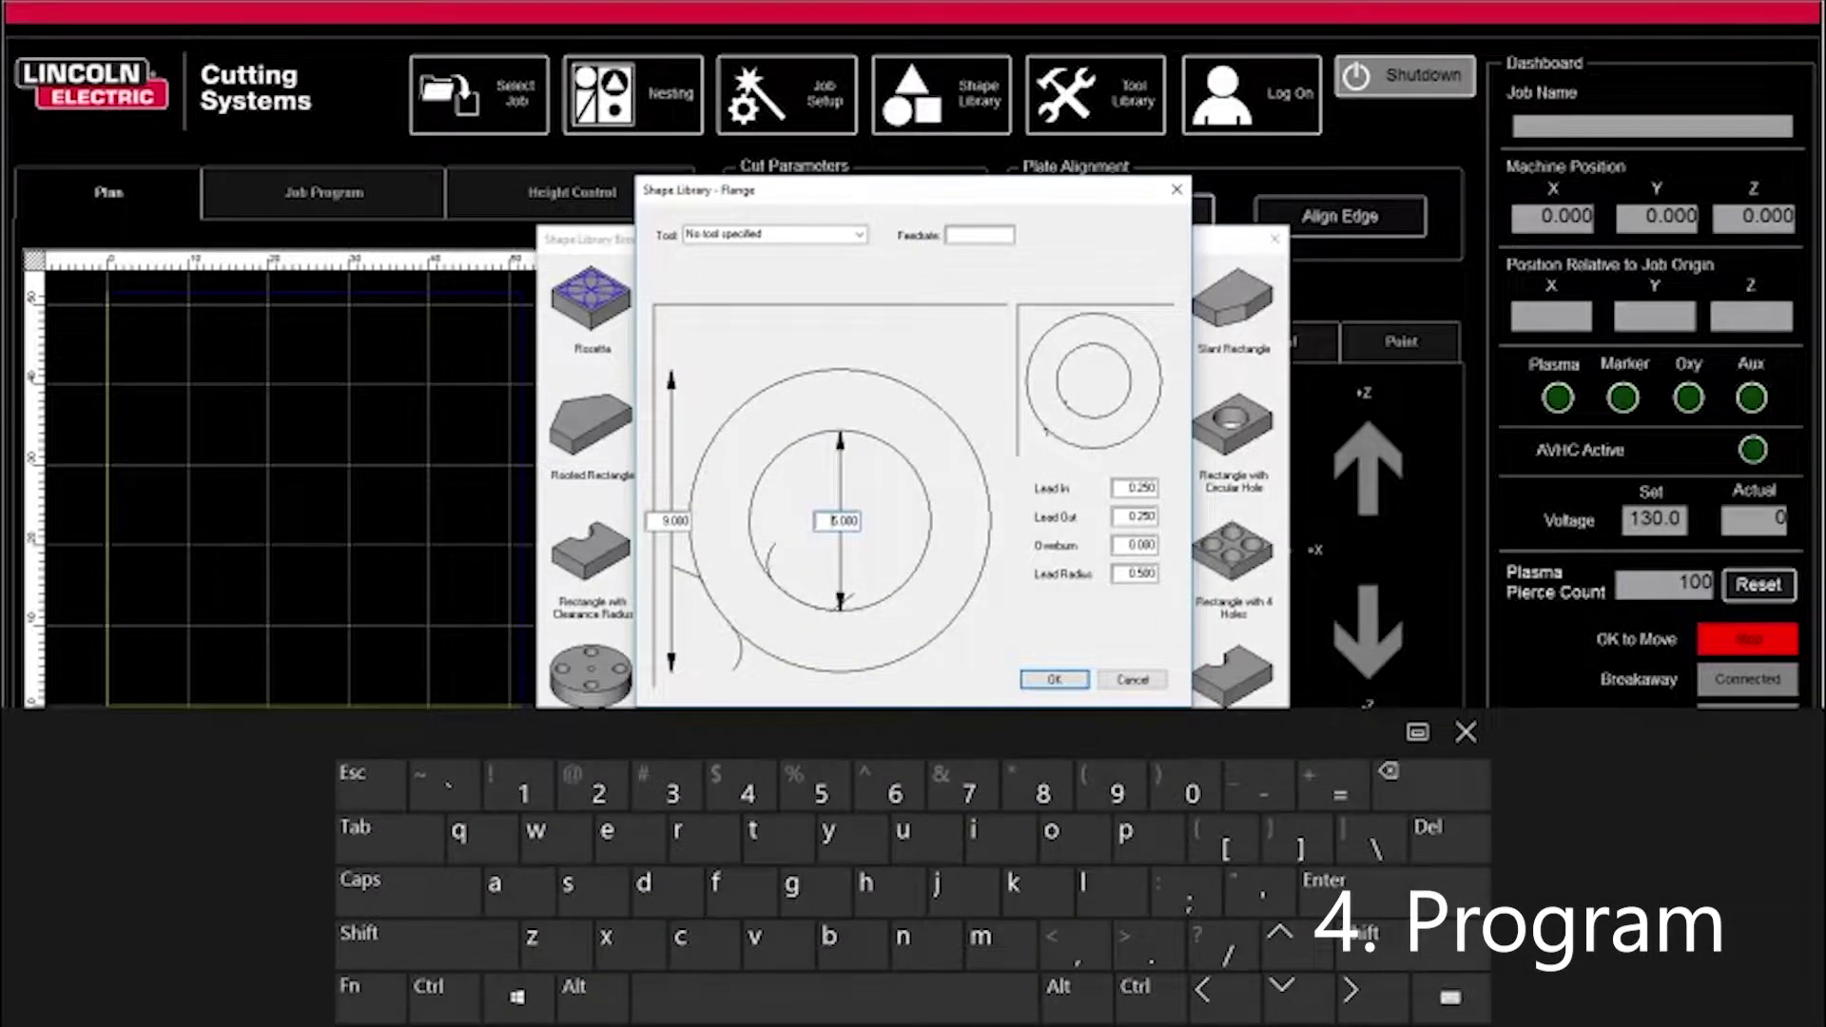
{"action": "left_click", "coordinate": [842, 521]}
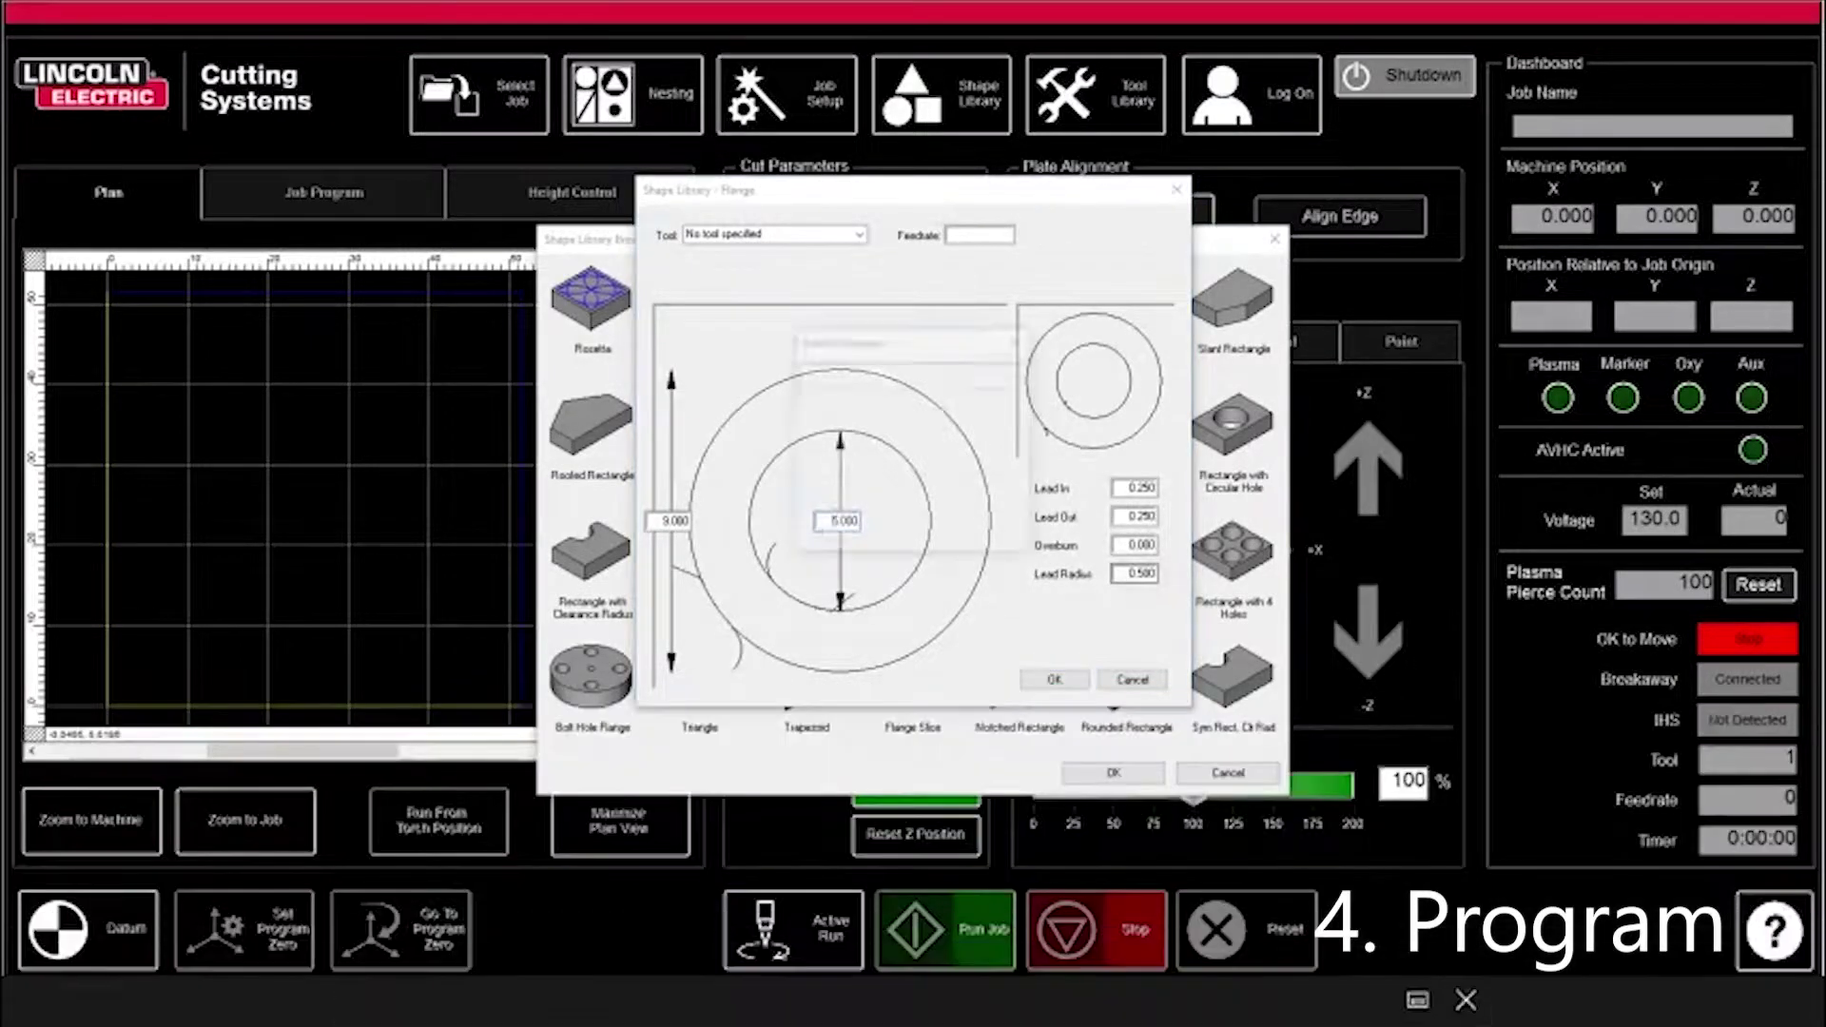
{"action": "left_click", "coordinate": [914, 534]}
{"action": "left_click", "coordinate": [865, 493]}
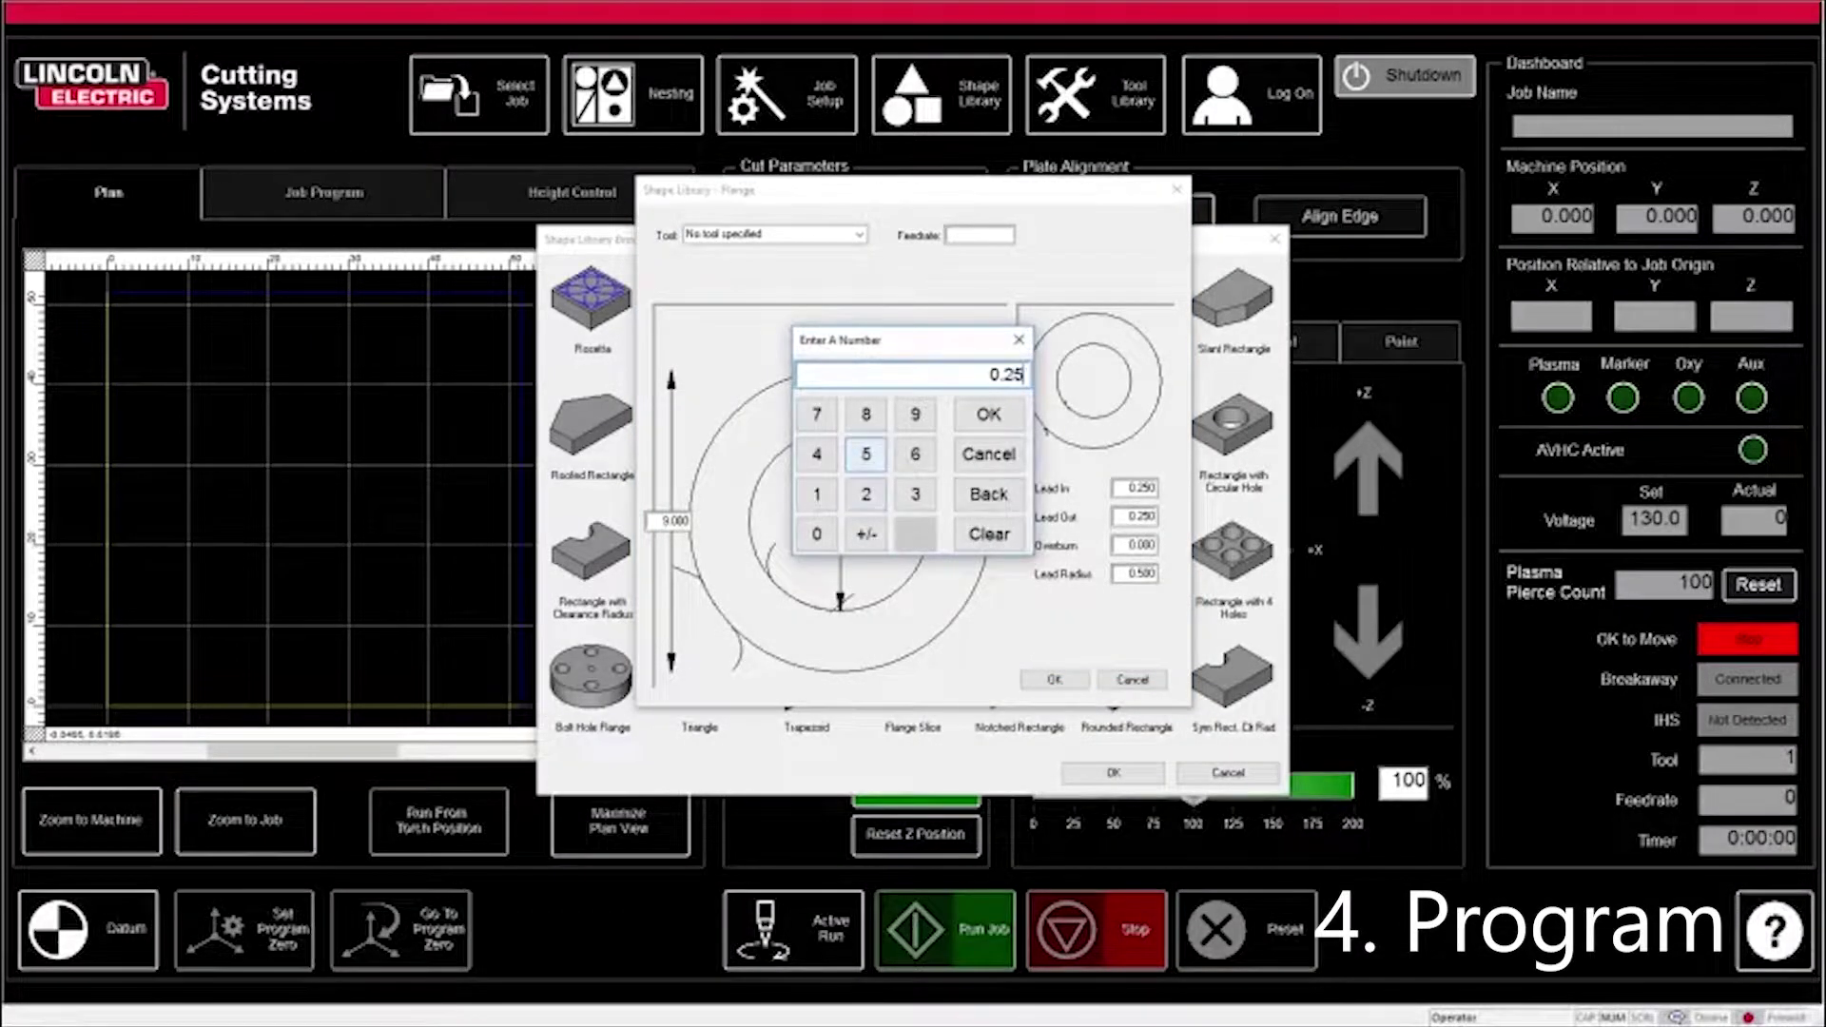
{"action": "left_click", "coordinate": [865, 455]}
{"action": "left_click", "coordinate": [815, 534]}
{"action": "left_click", "coordinate": [989, 414]}
Set the flange feedrate to 45 and name the job Flangetest
{"action": "left_click", "coordinate": [979, 234]}
{"action": "left_click", "coordinate": [816, 493]}
{"action": "left_click", "coordinate": [864, 494]}
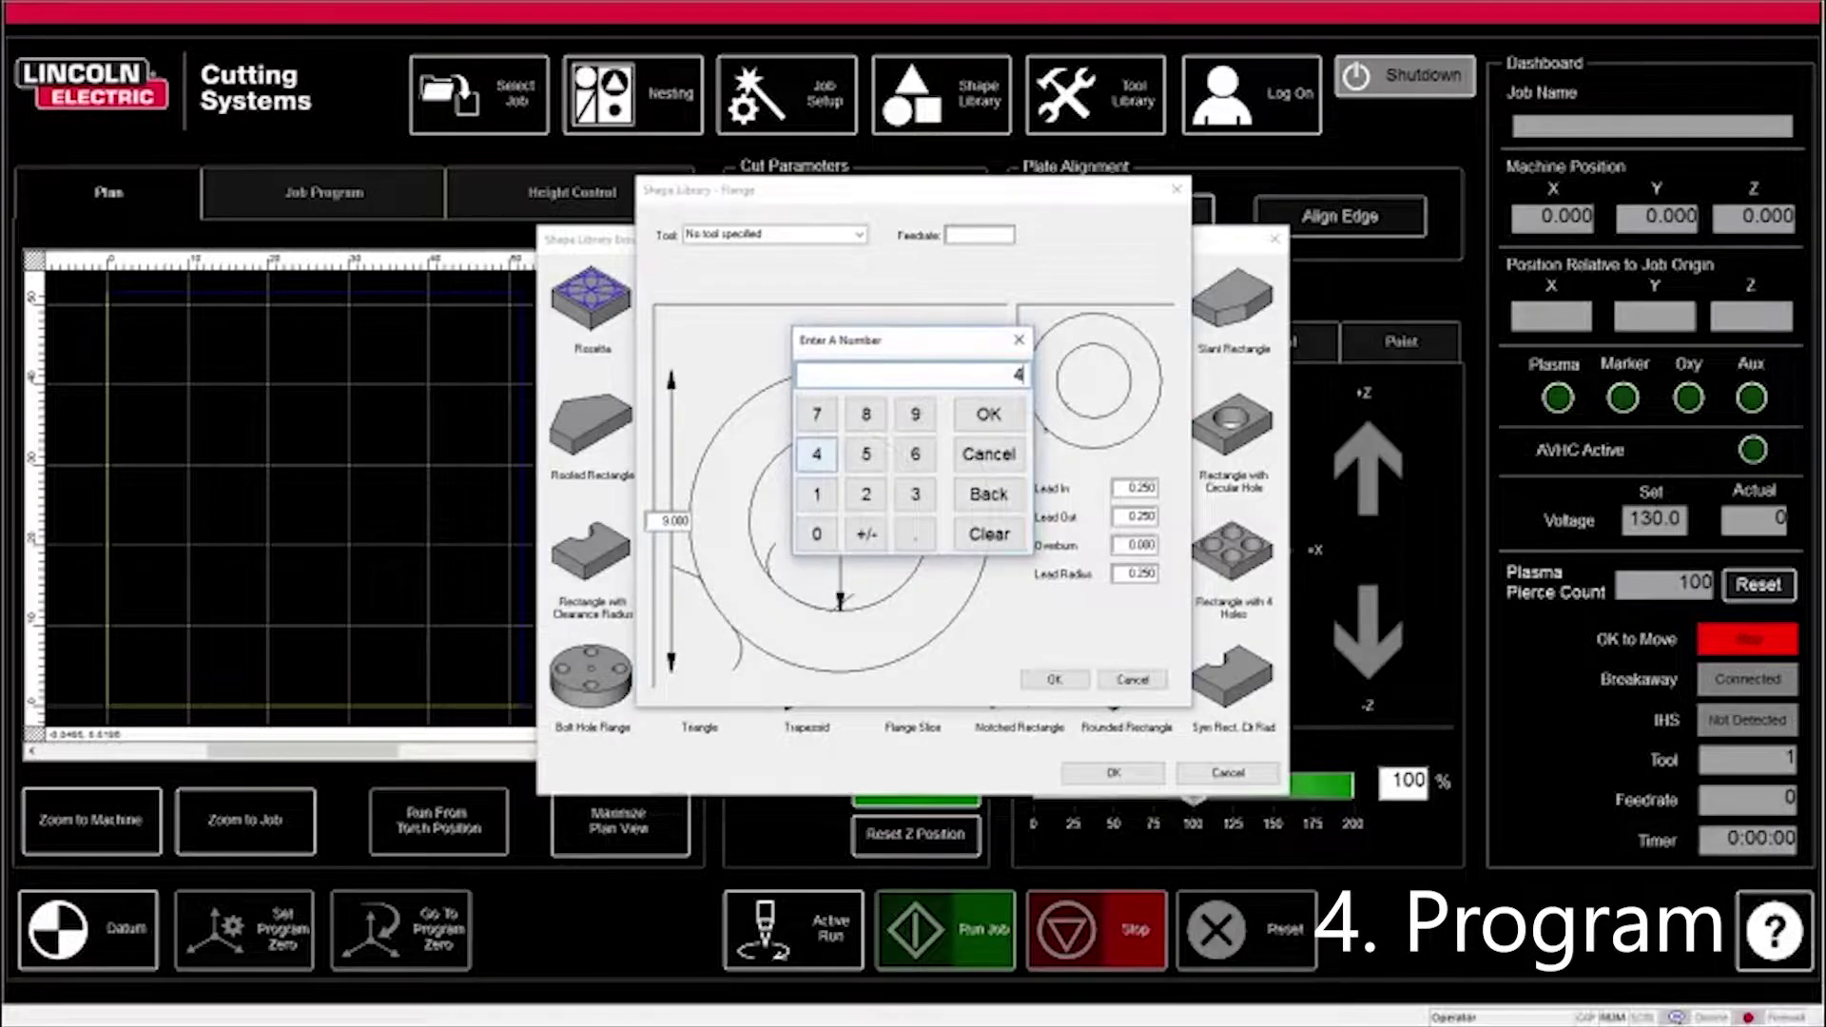
{"action": "left_click", "coordinate": [989, 413]}
{"action": "left_click", "coordinate": [842, 521]}
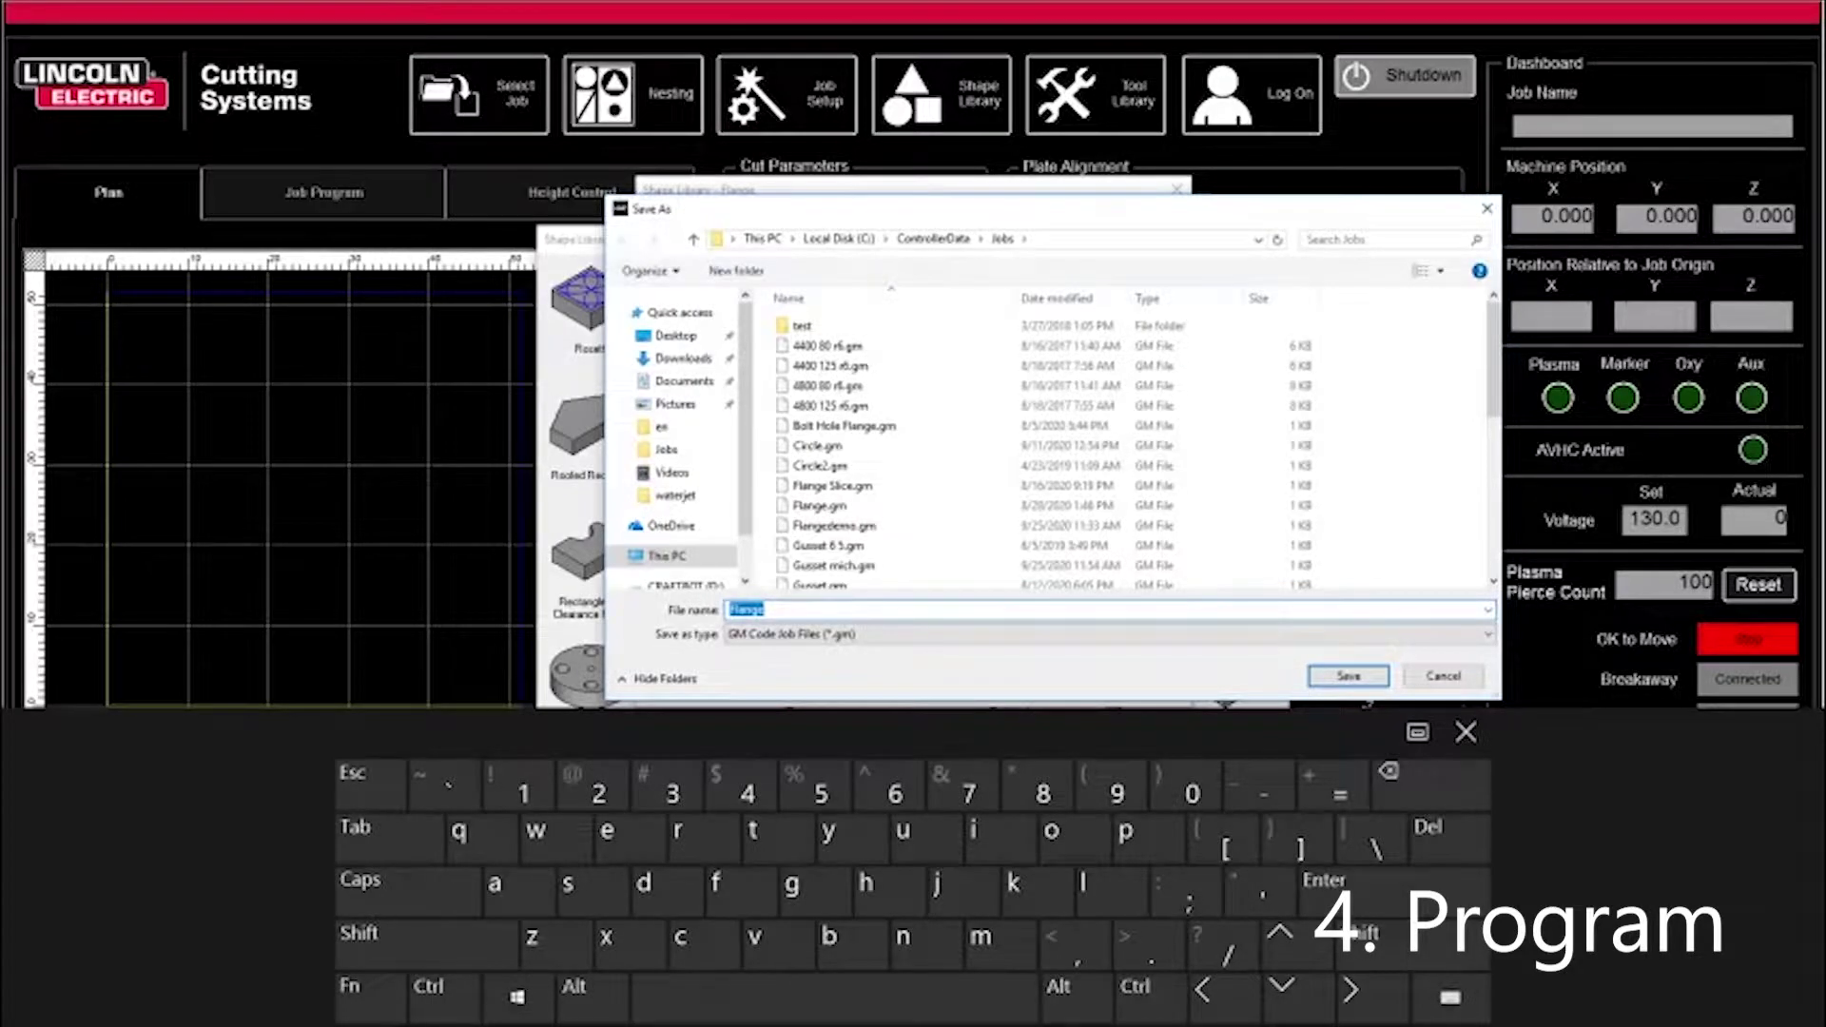
{"action": "key", "text": "End"}
{"action": "type", "text": "test"}
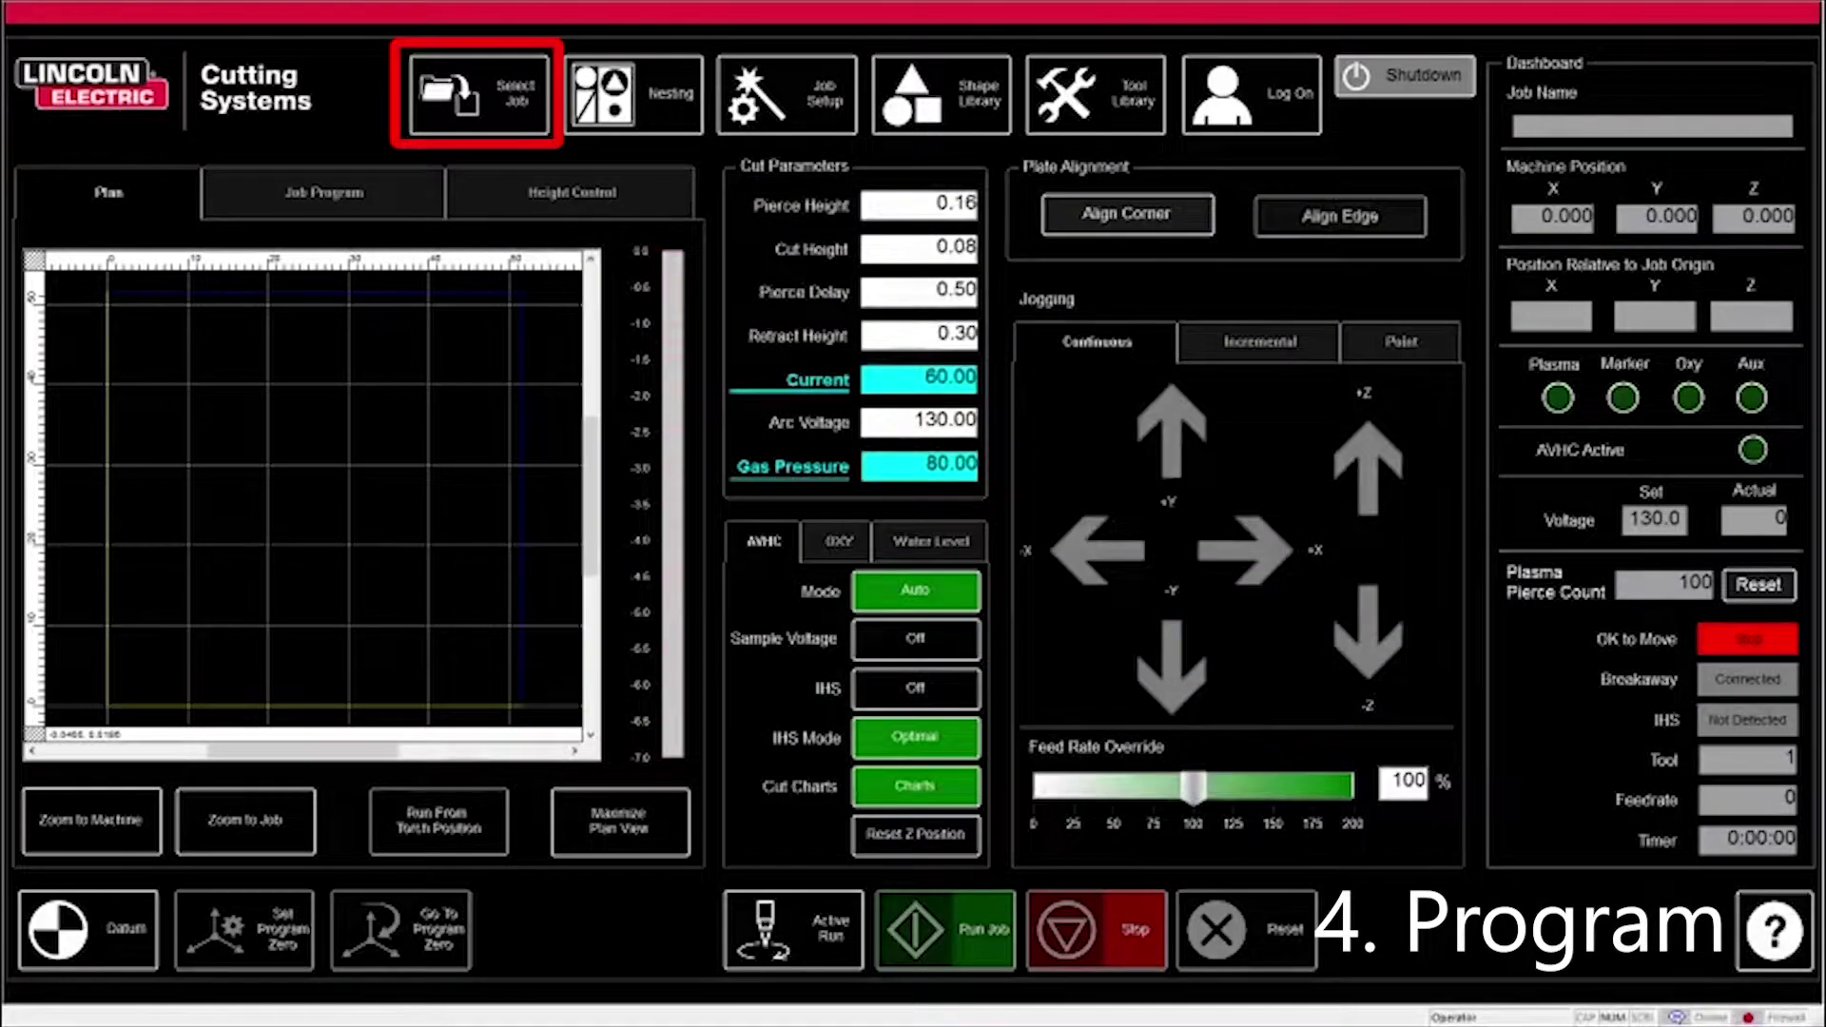
Load Flangetest.gm from the saved jobs list, then start Mastercam 2021 from the desktop
{"action": "left_click", "coordinate": [476, 94]}
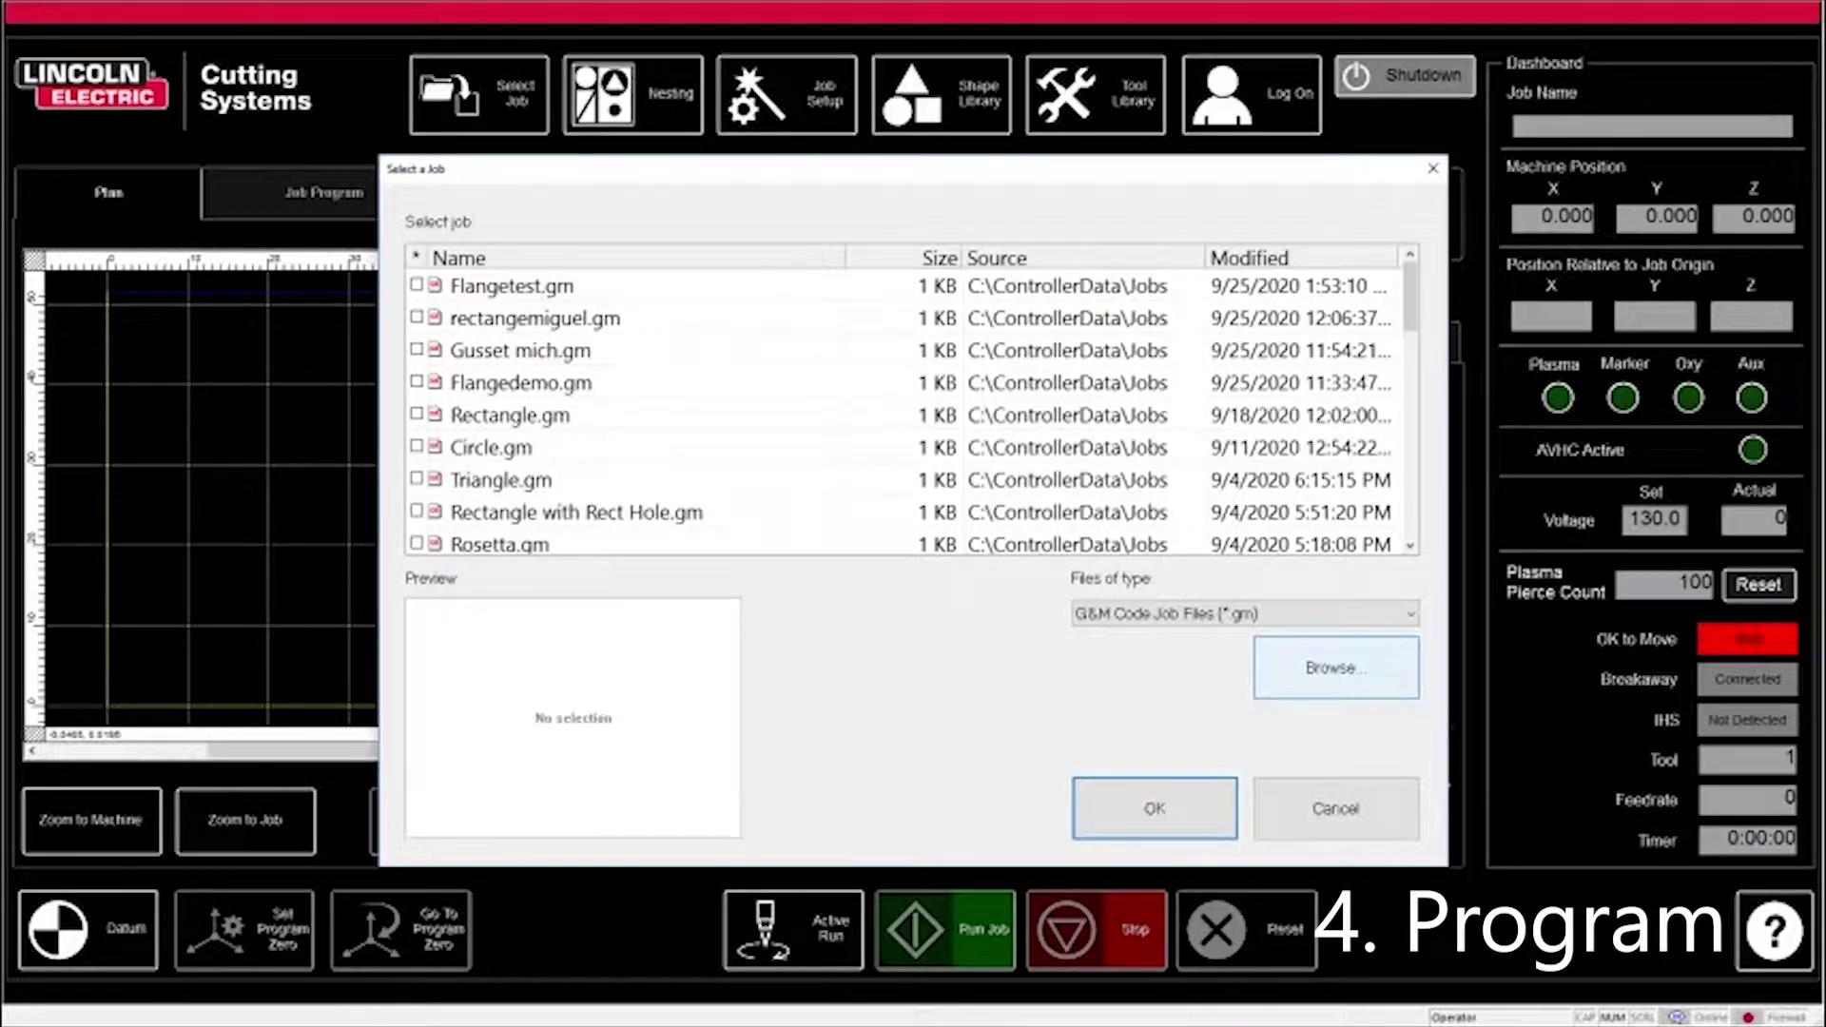
{"action": "left_click", "coordinate": [511, 286]}
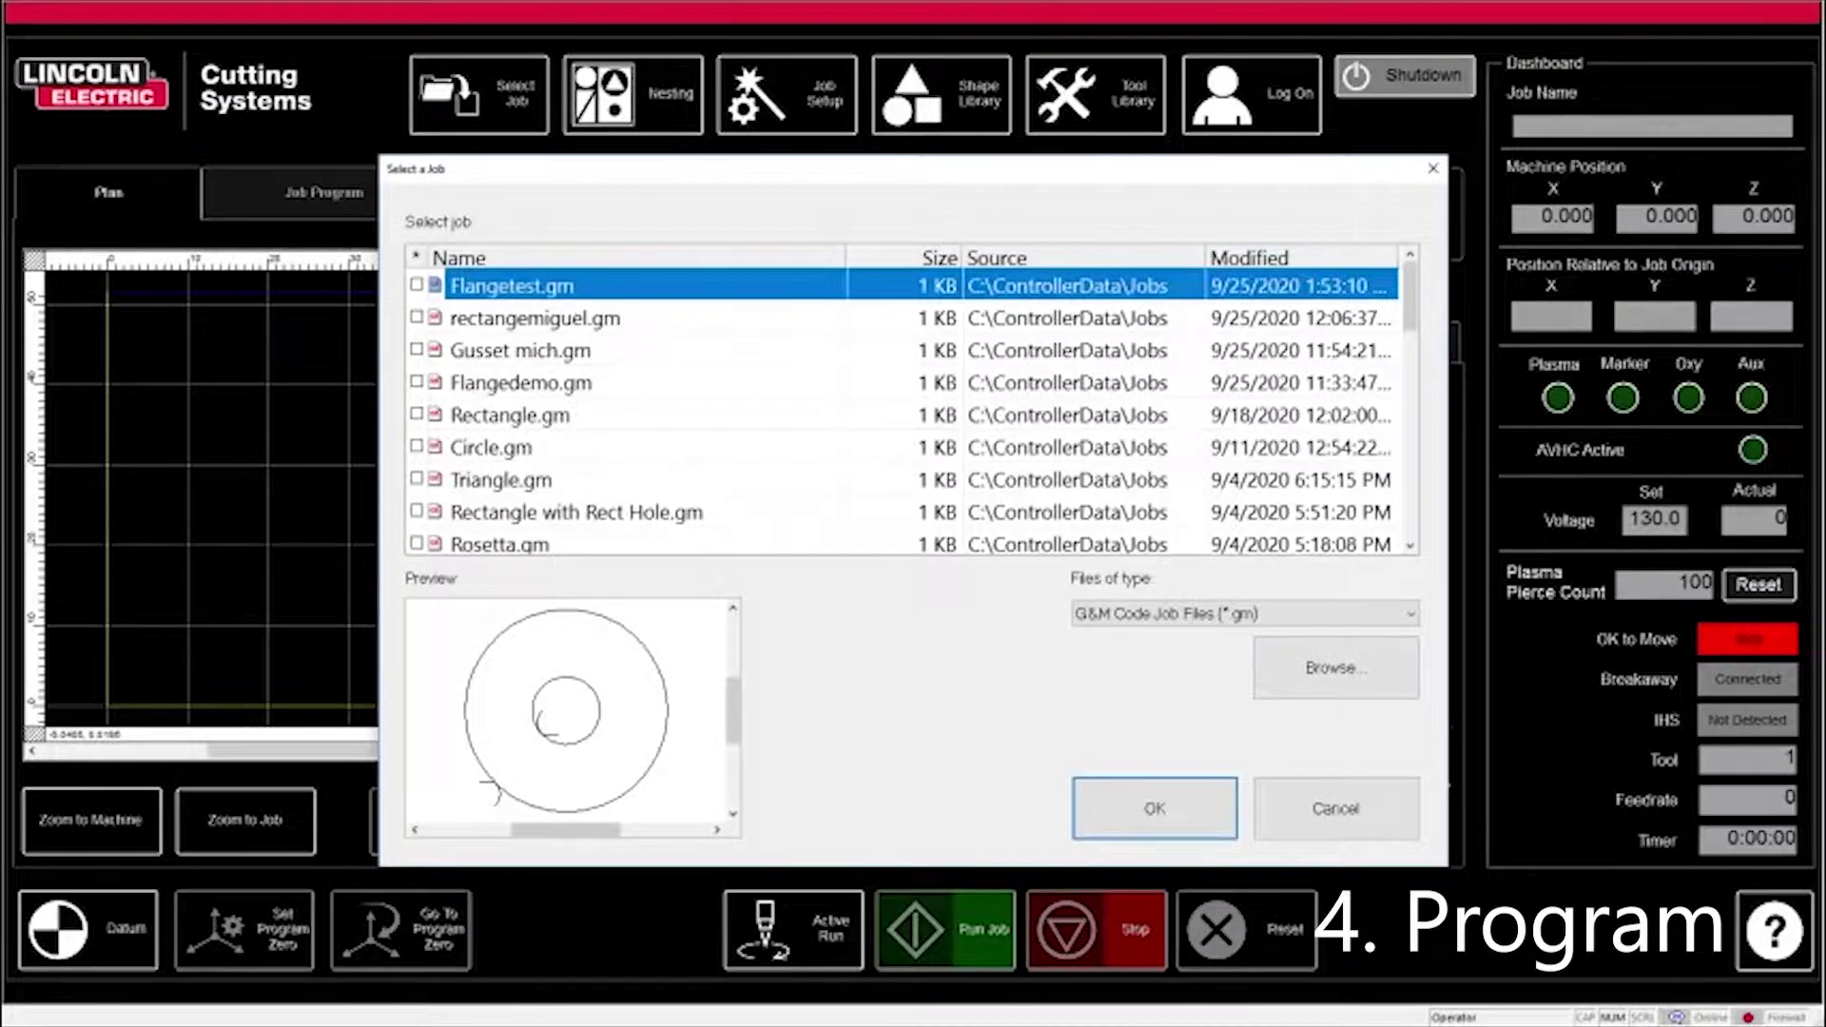
{"action": "key", "text": "Return"}
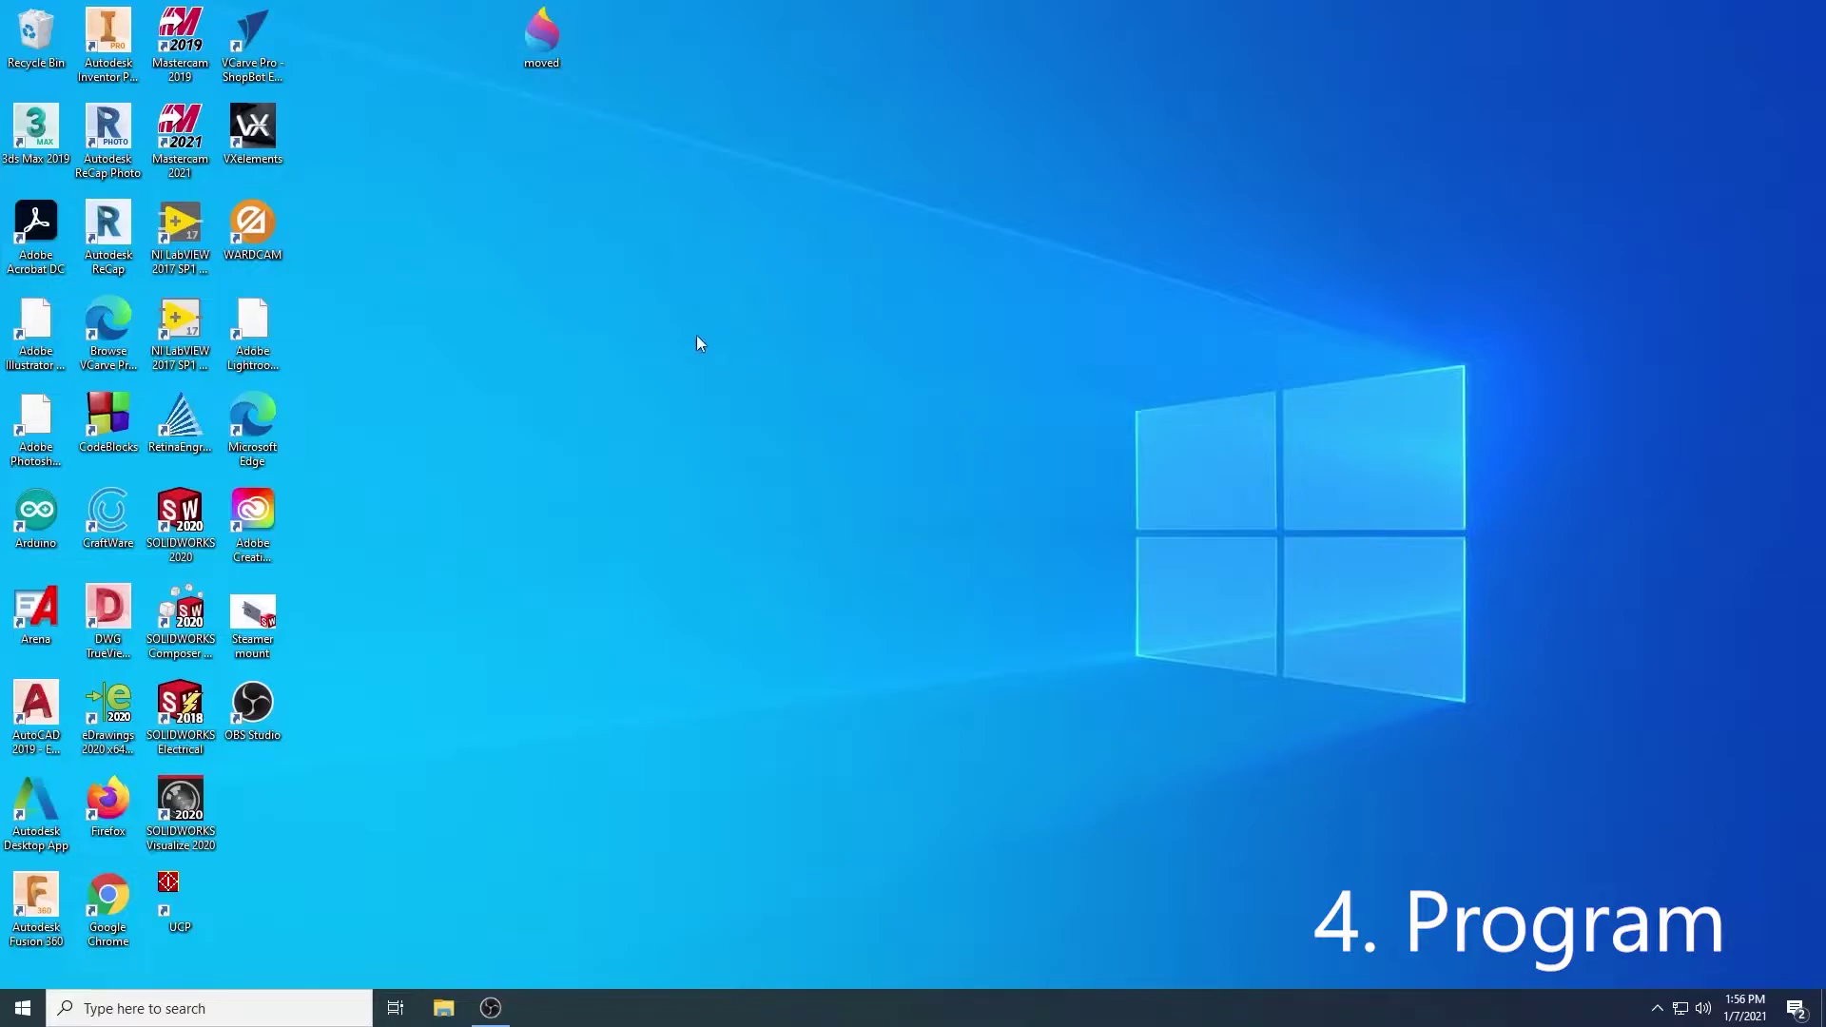
{"action": "double_click", "coordinate": [180, 136]}
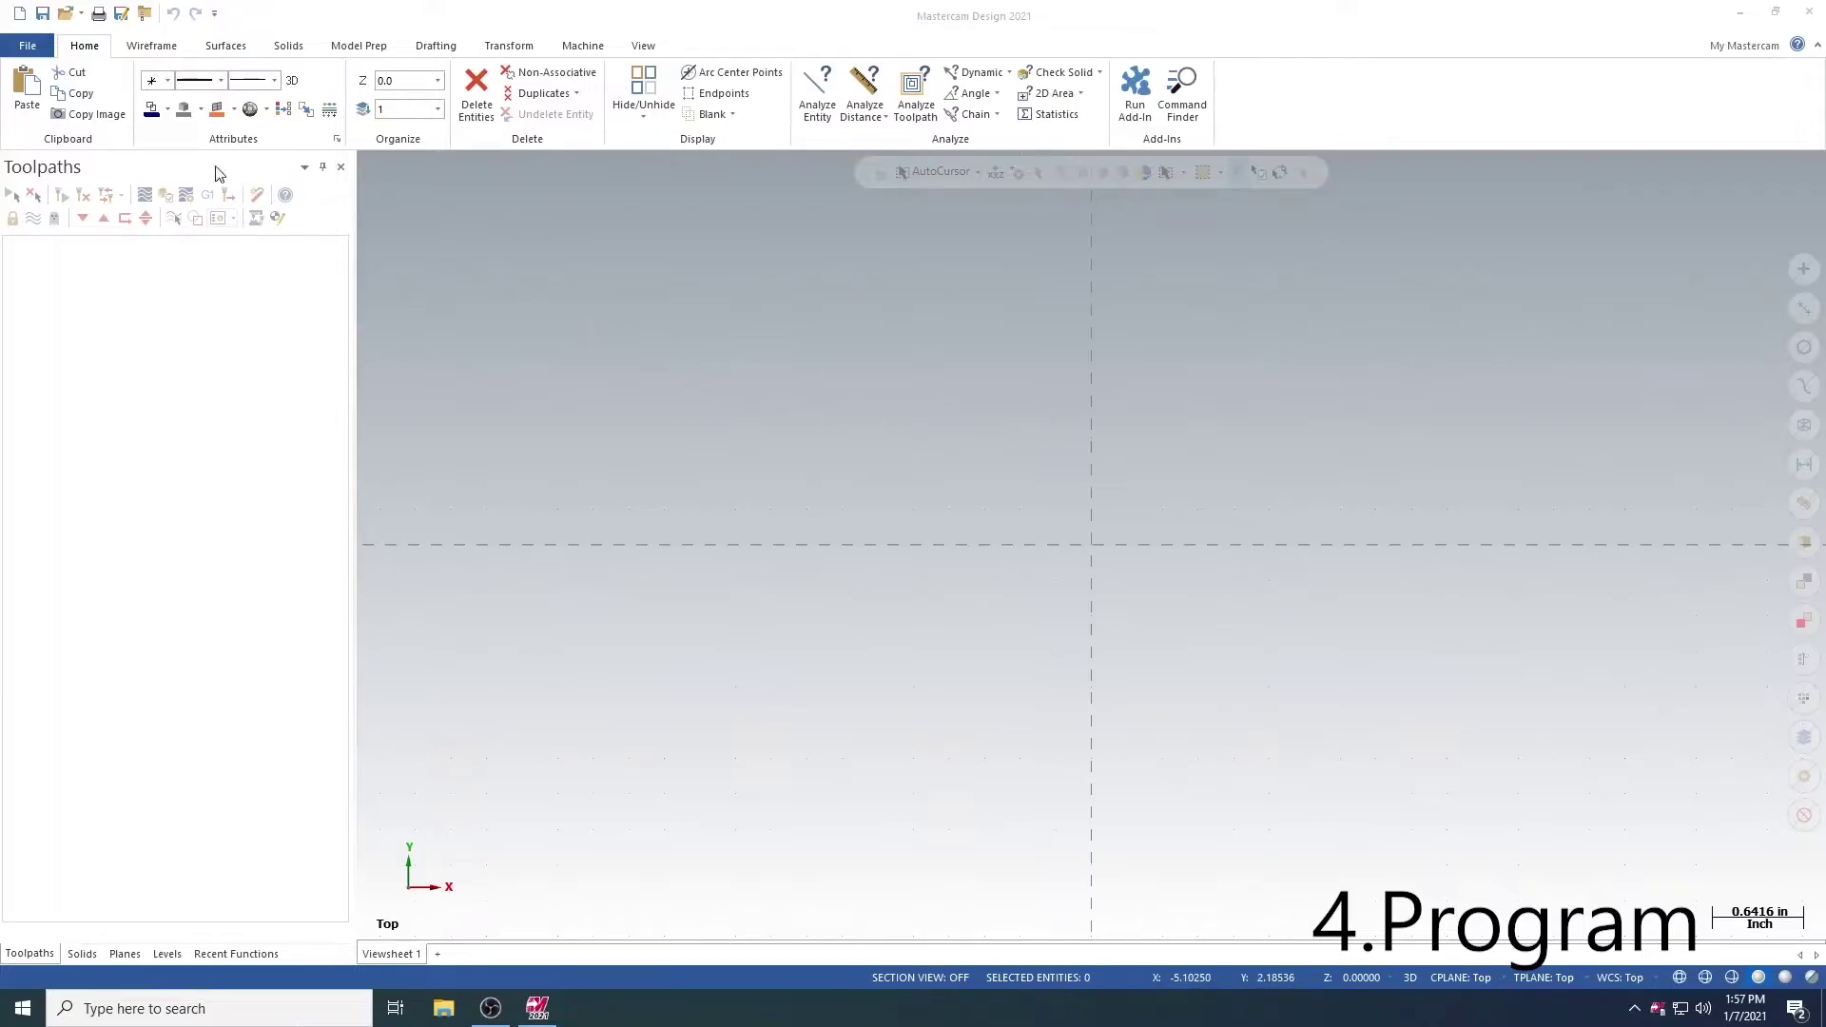
Open SnapOffv2.dxf from the Recent Documents list
{"action": "left_click", "coordinate": [32, 47]}
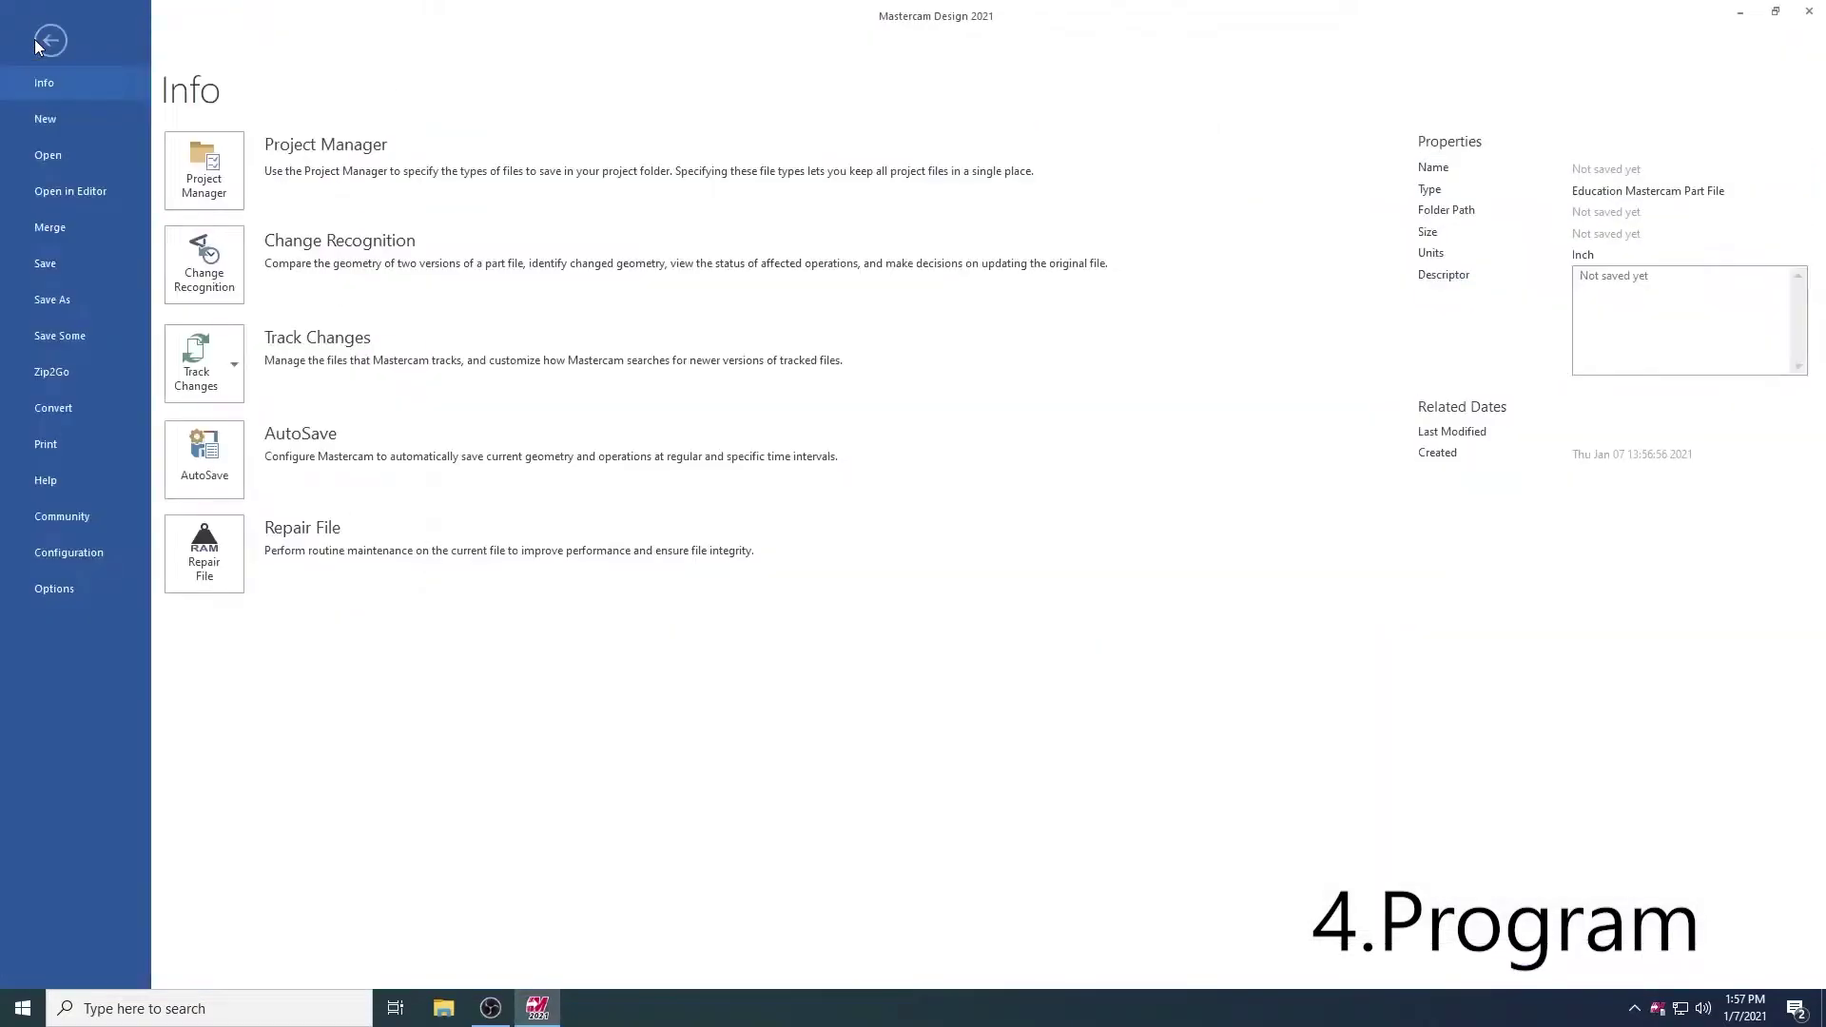
{"action": "left_click", "coordinate": [51, 154]}
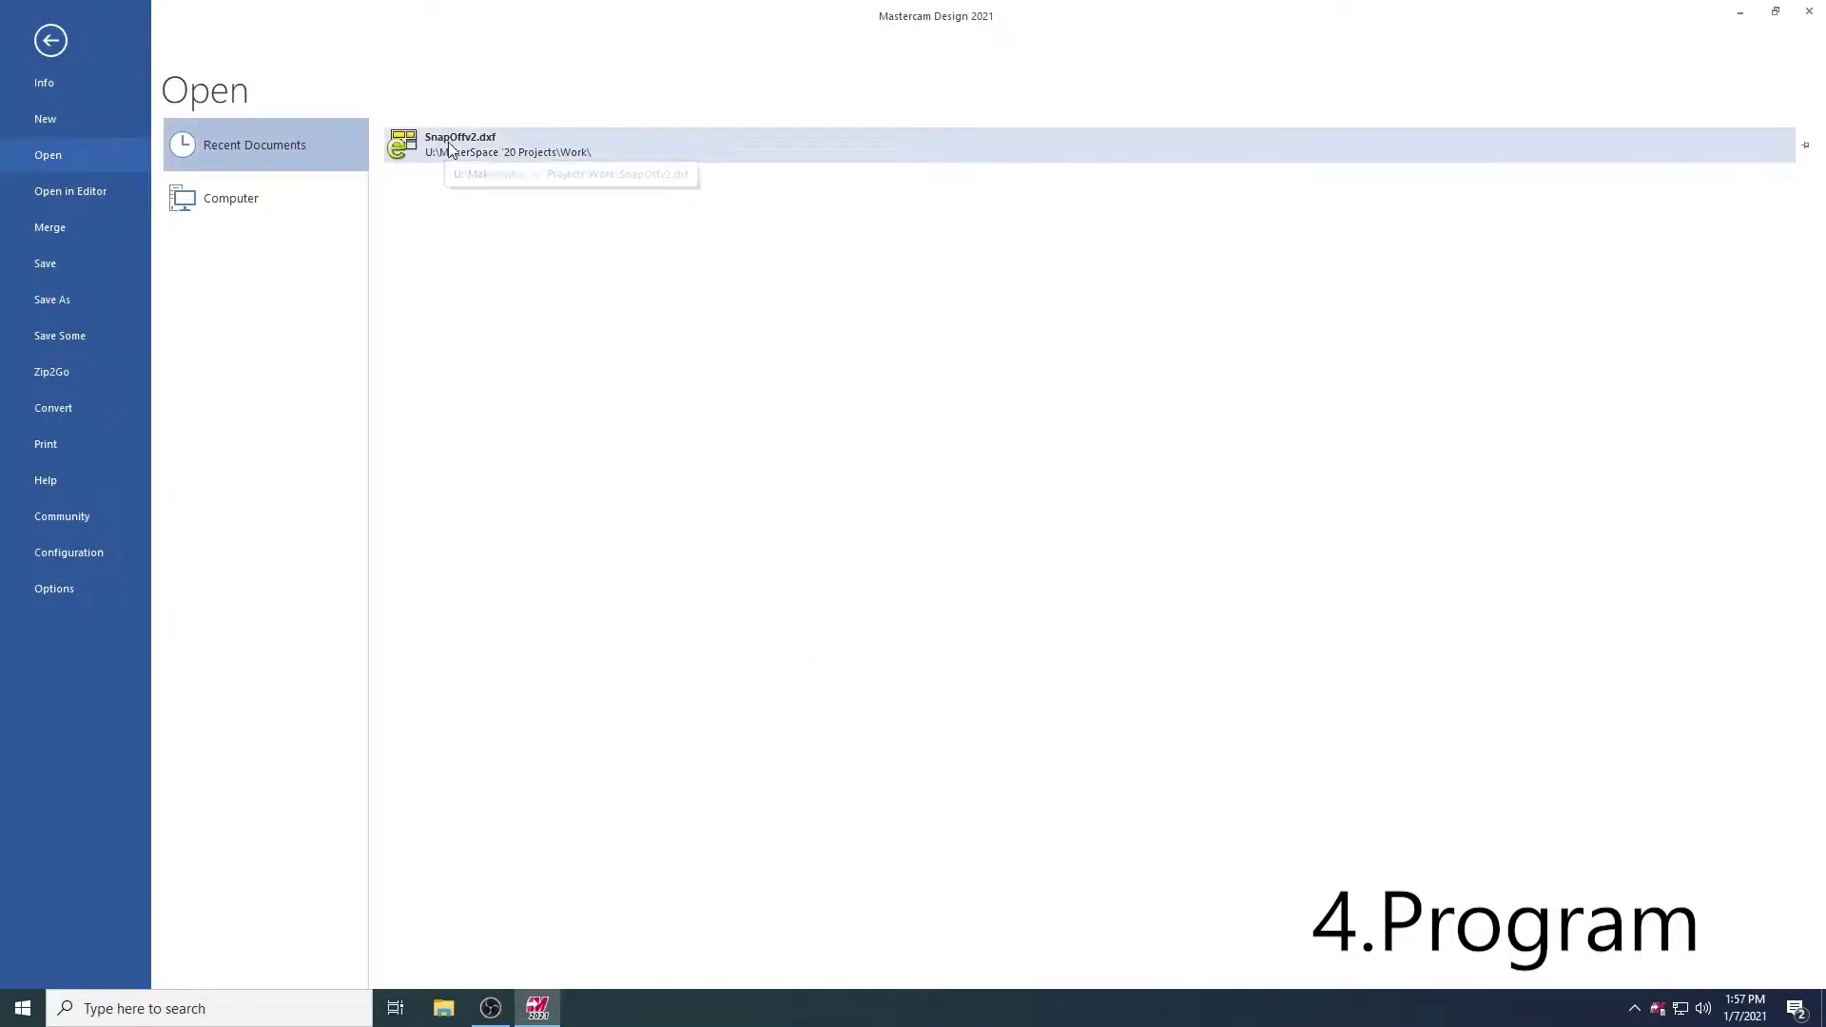
{"action": "left_click", "coordinate": [536, 138]}
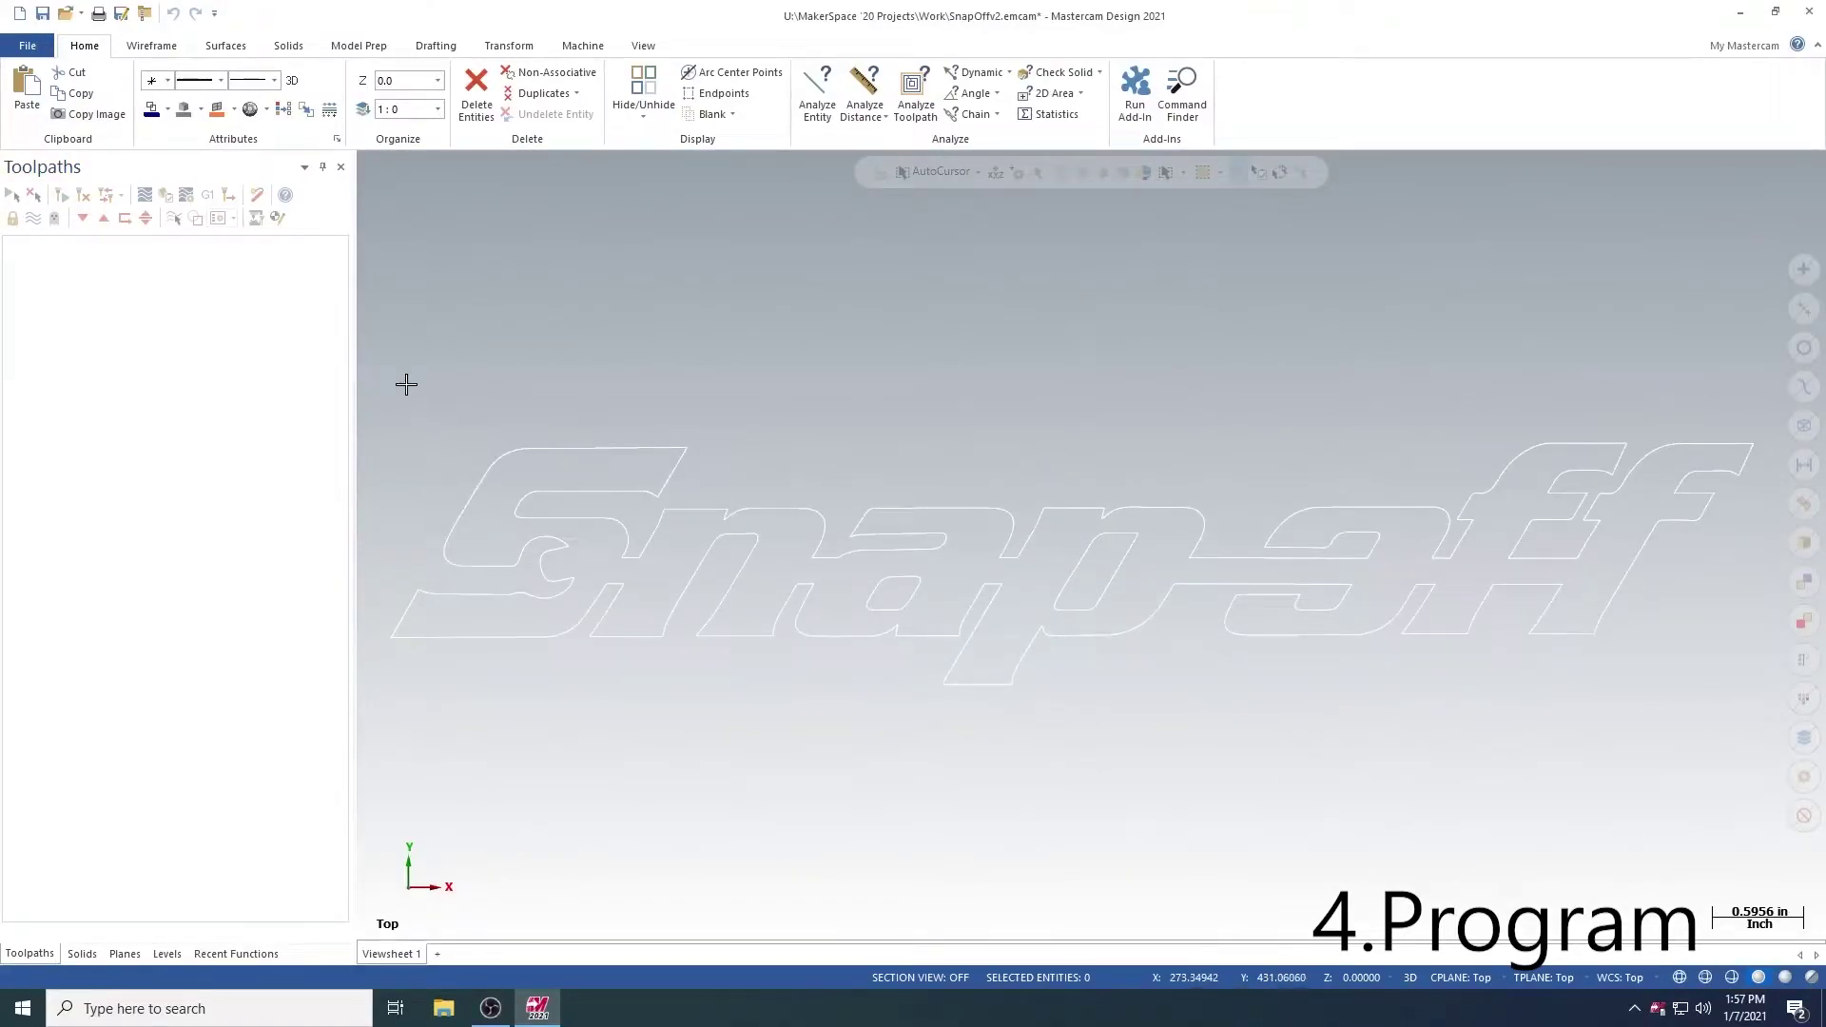
Move all the Snapoff logo geometry to the origin from its lower-left corner point
{"action": "mouse_move", "coordinate": [381, 390]}
{"action": "left_mouse_down"}
{"action": "mouse_move", "coordinate": [1383, 638]}
{"action": "mouse_move", "coordinate": [1771, 701]}
{"action": "left_mouse_up"}
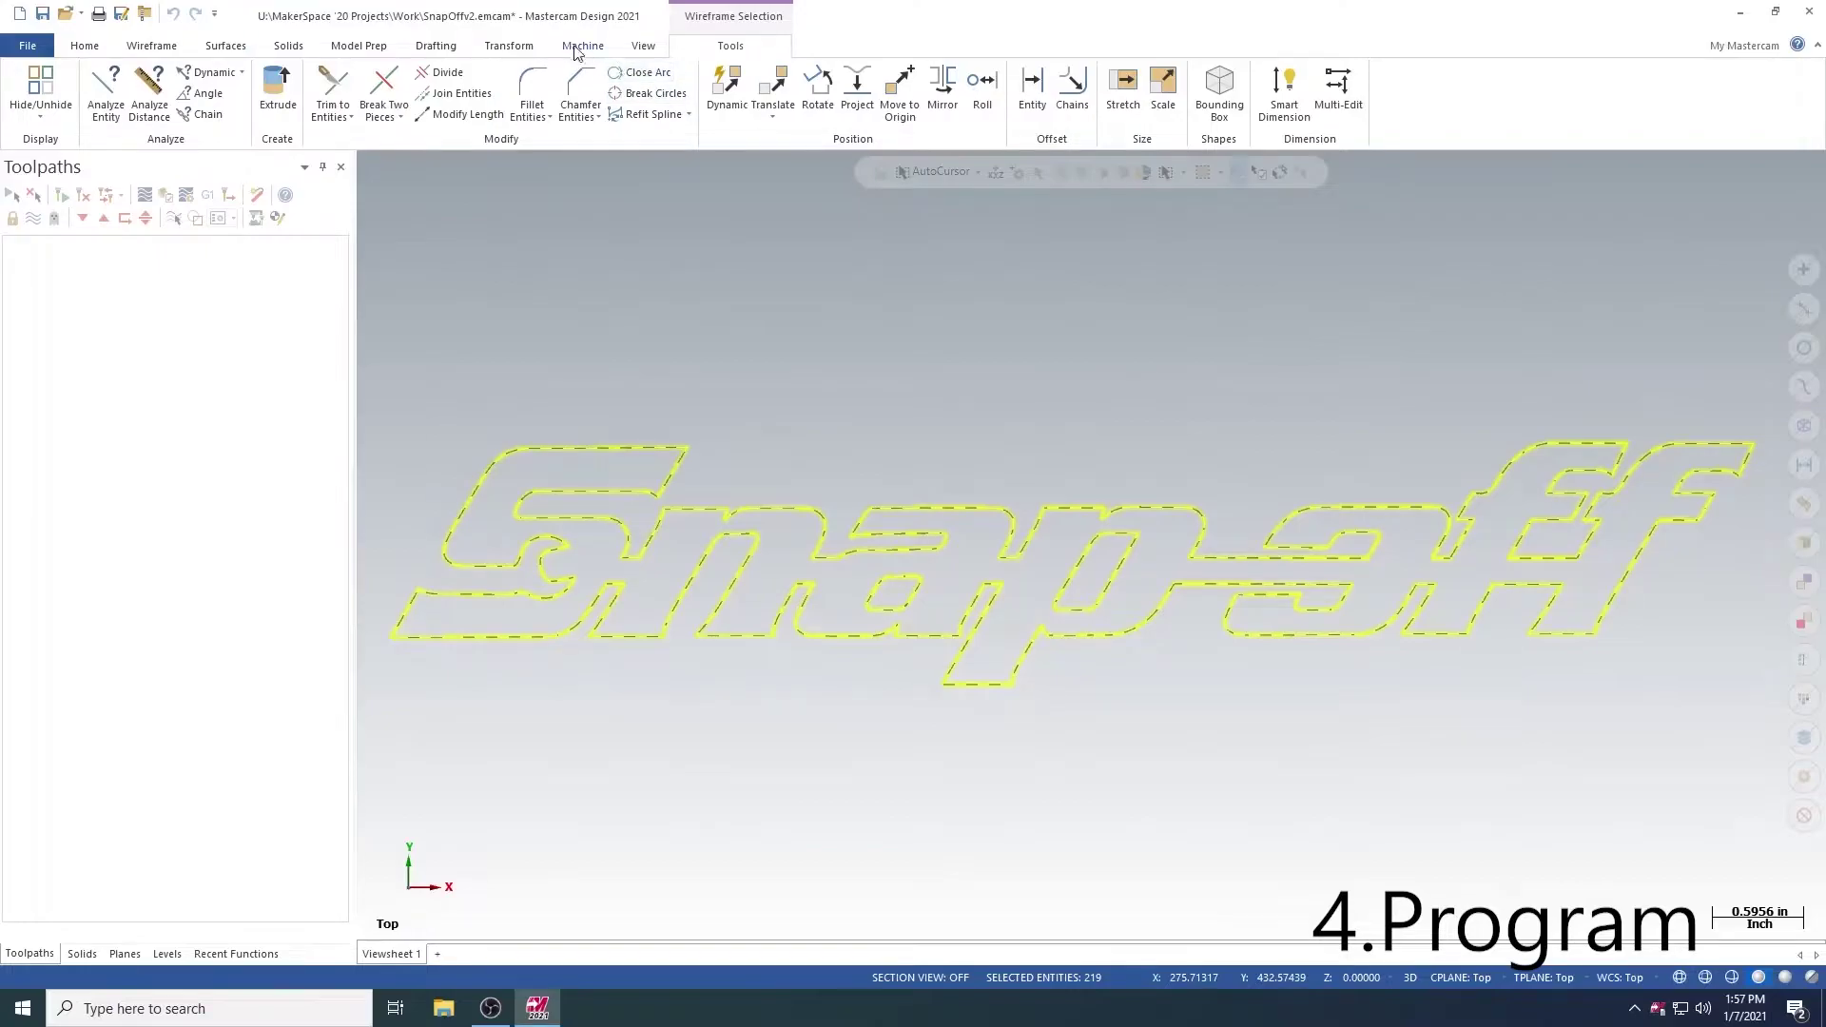
{"action": "left_click", "coordinate": [517, 48]}
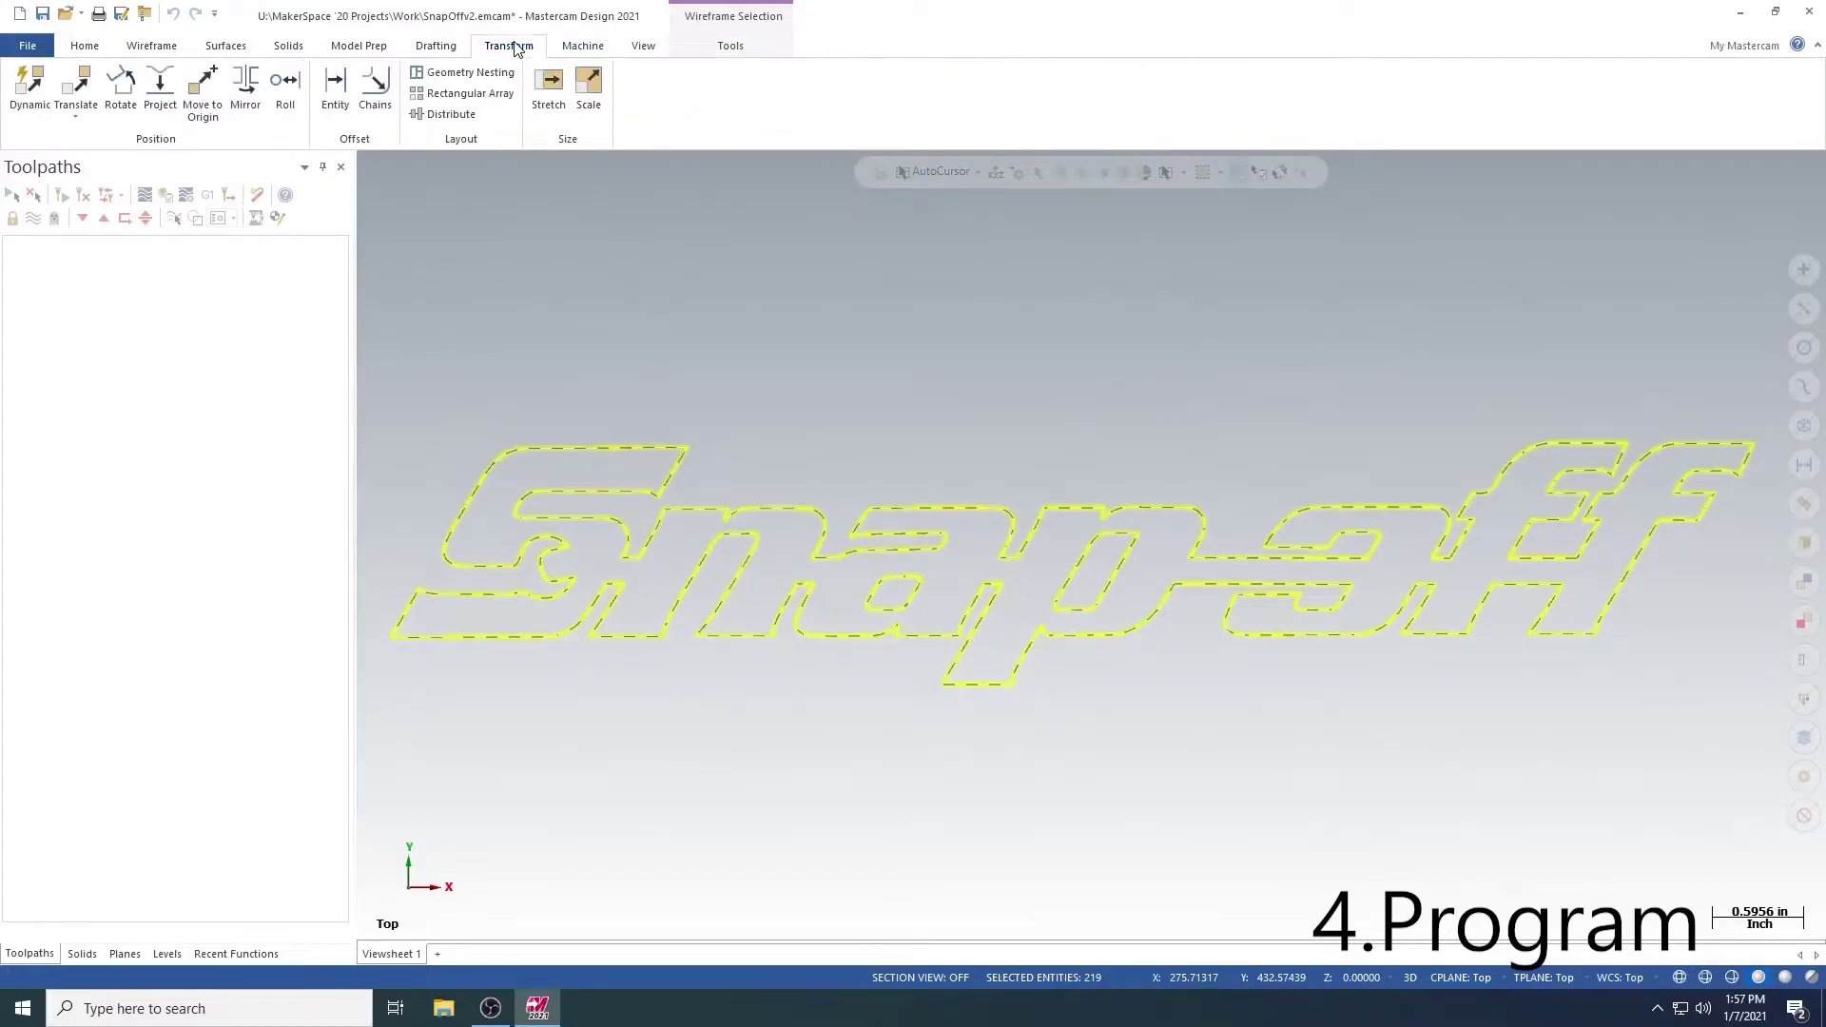
{"action": "left_click", "coordinate": [203, 93]}
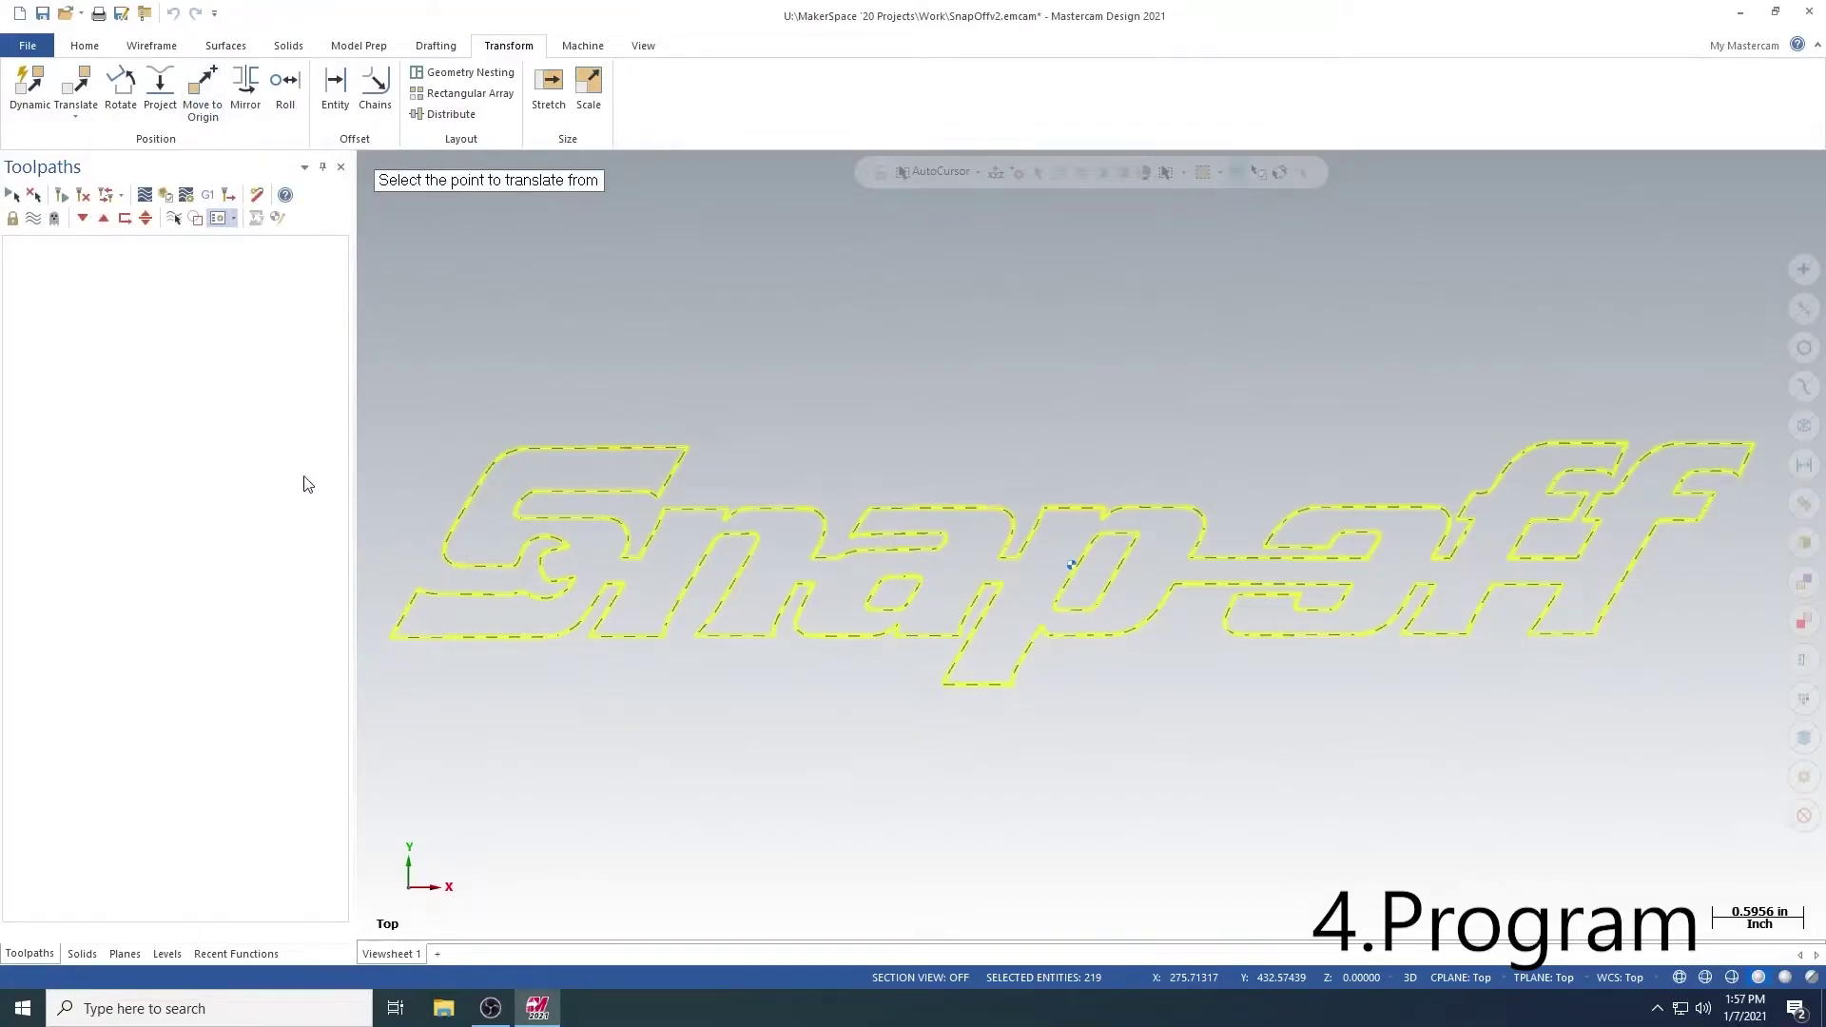
{"action": "left_click", "coordinate": [390, 636]}
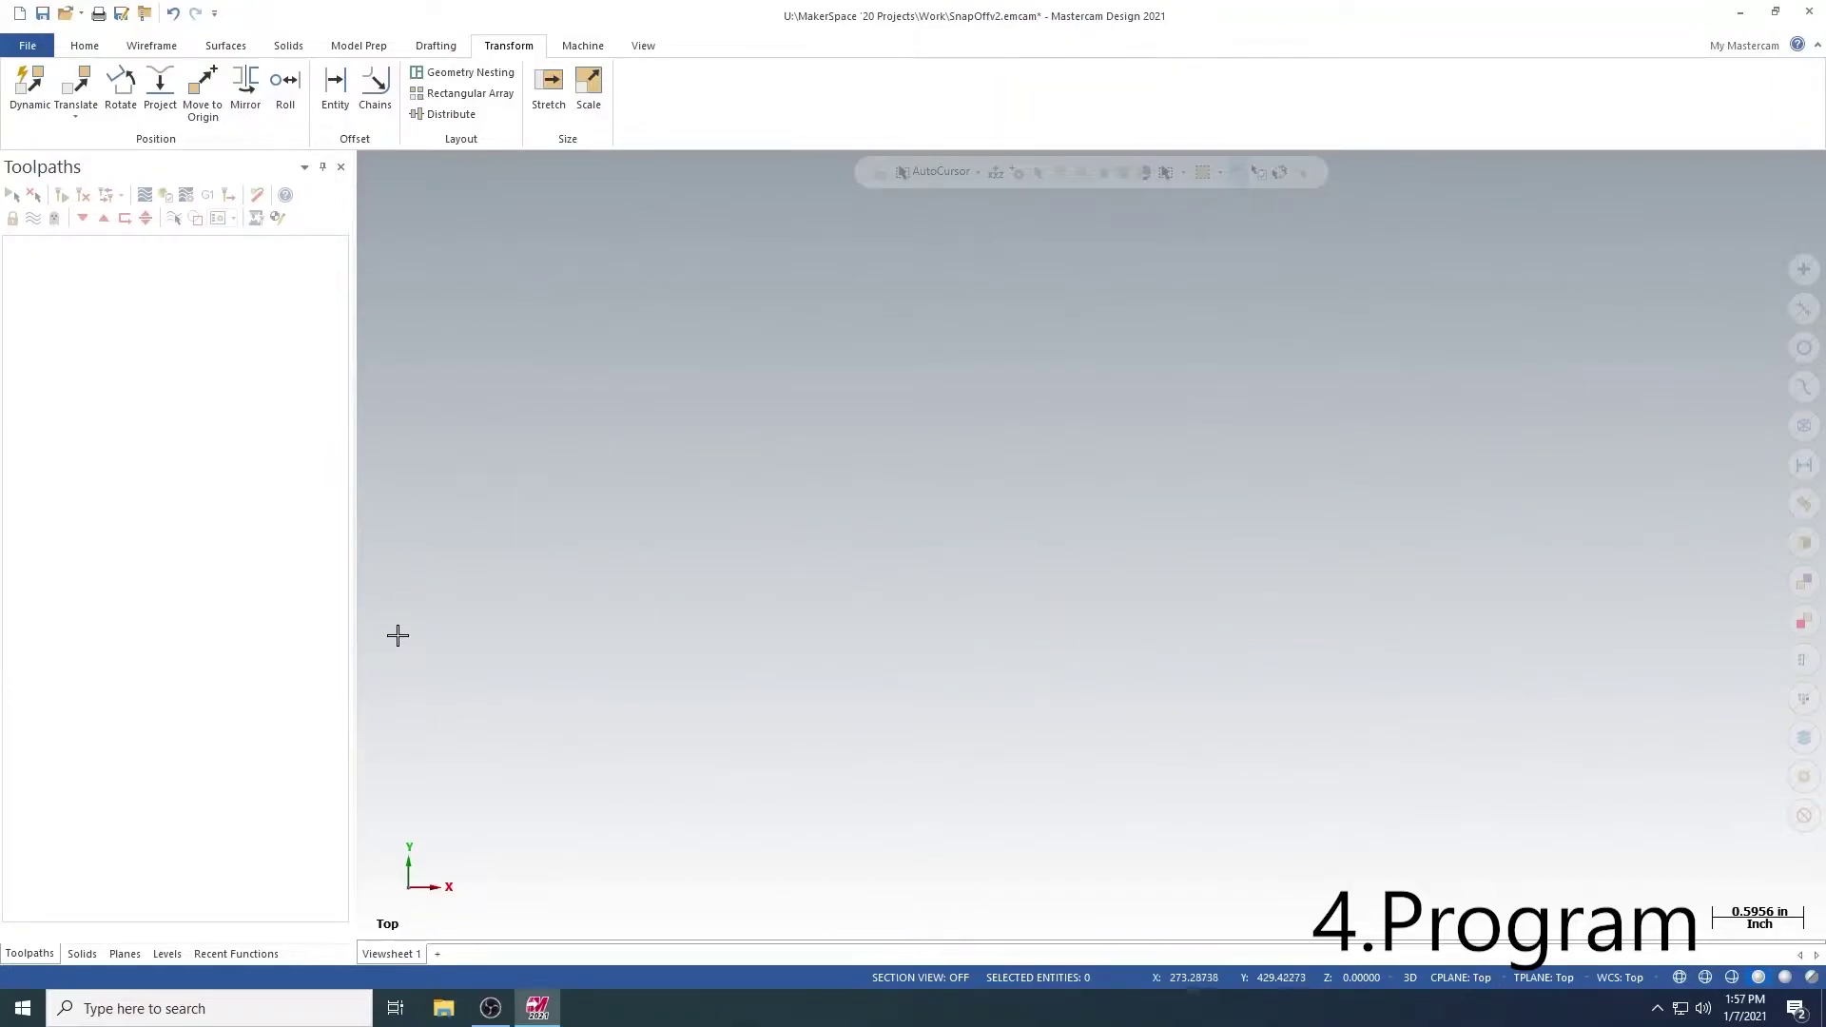
{"action": "left_click", "coordinate": [642, 45]}
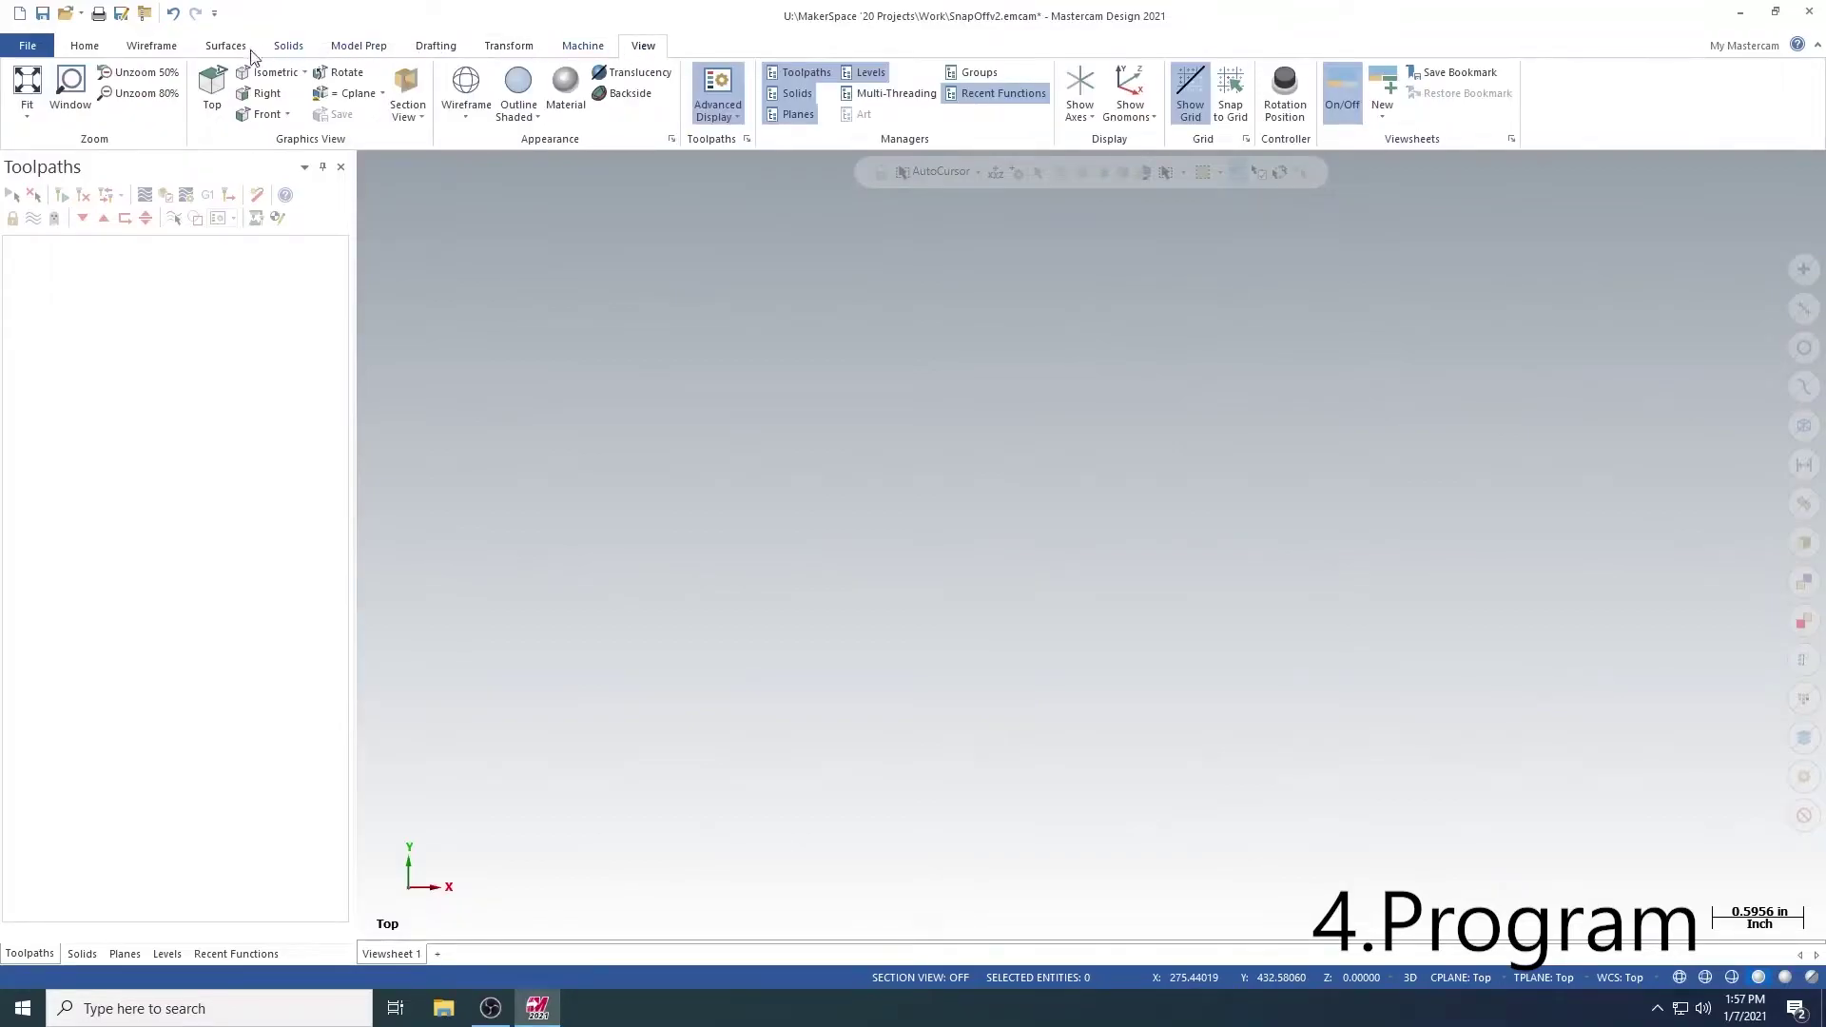
Fit the logo to the view and show the Mill machine definitions list
{"action": "left_click", "coordinate": [27, 85]}
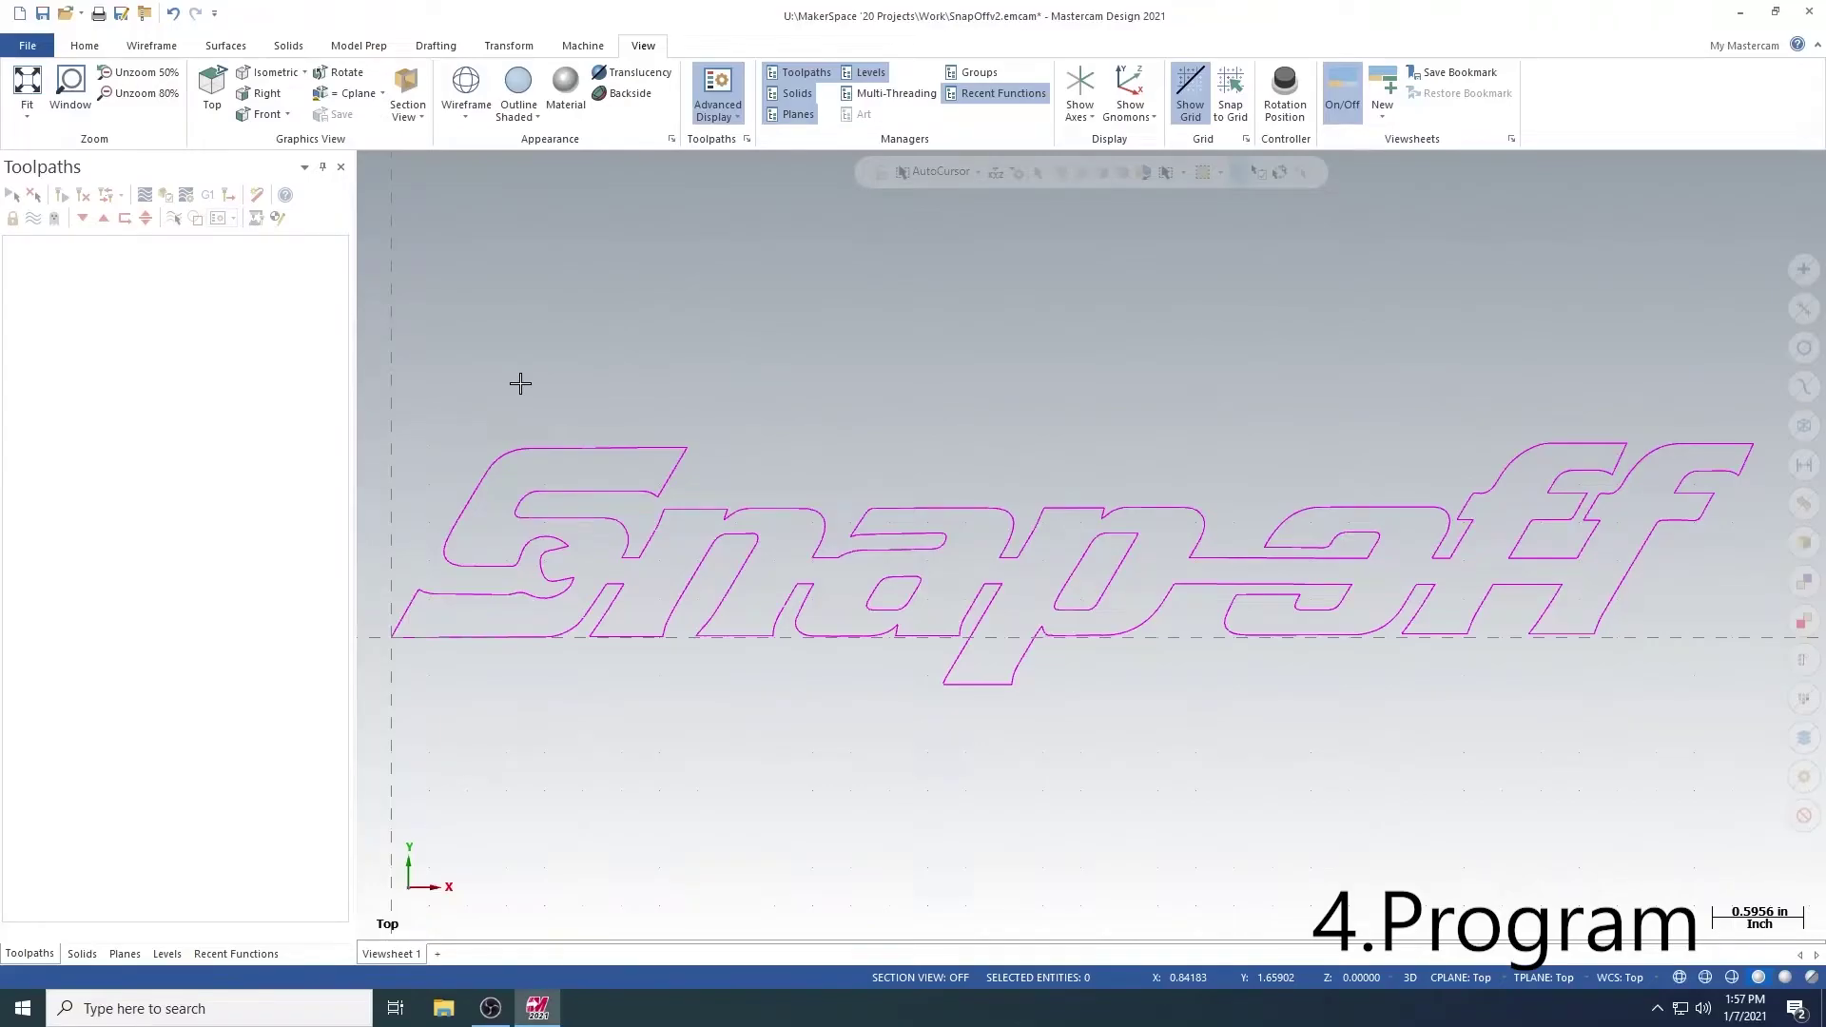
{"action": "left_click", "coordinate": [582, 47]}
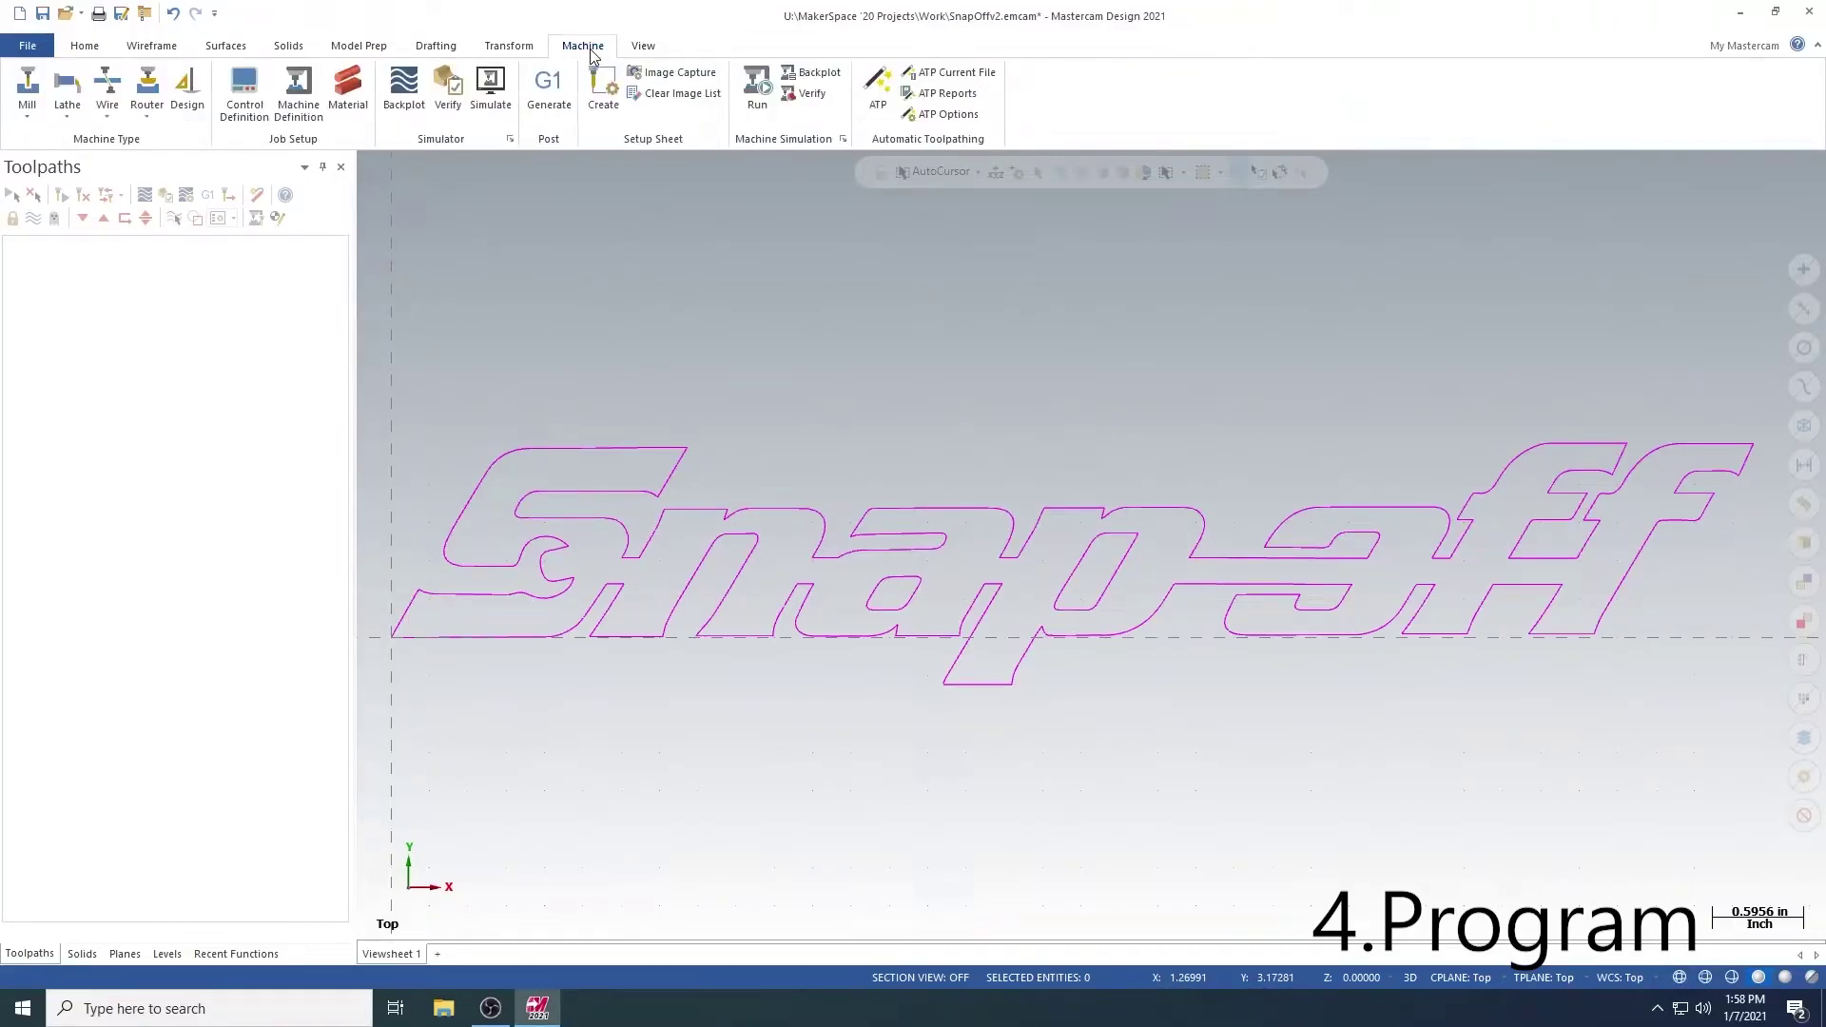
{"action": "left_click", "coordinate": [26, 98]}
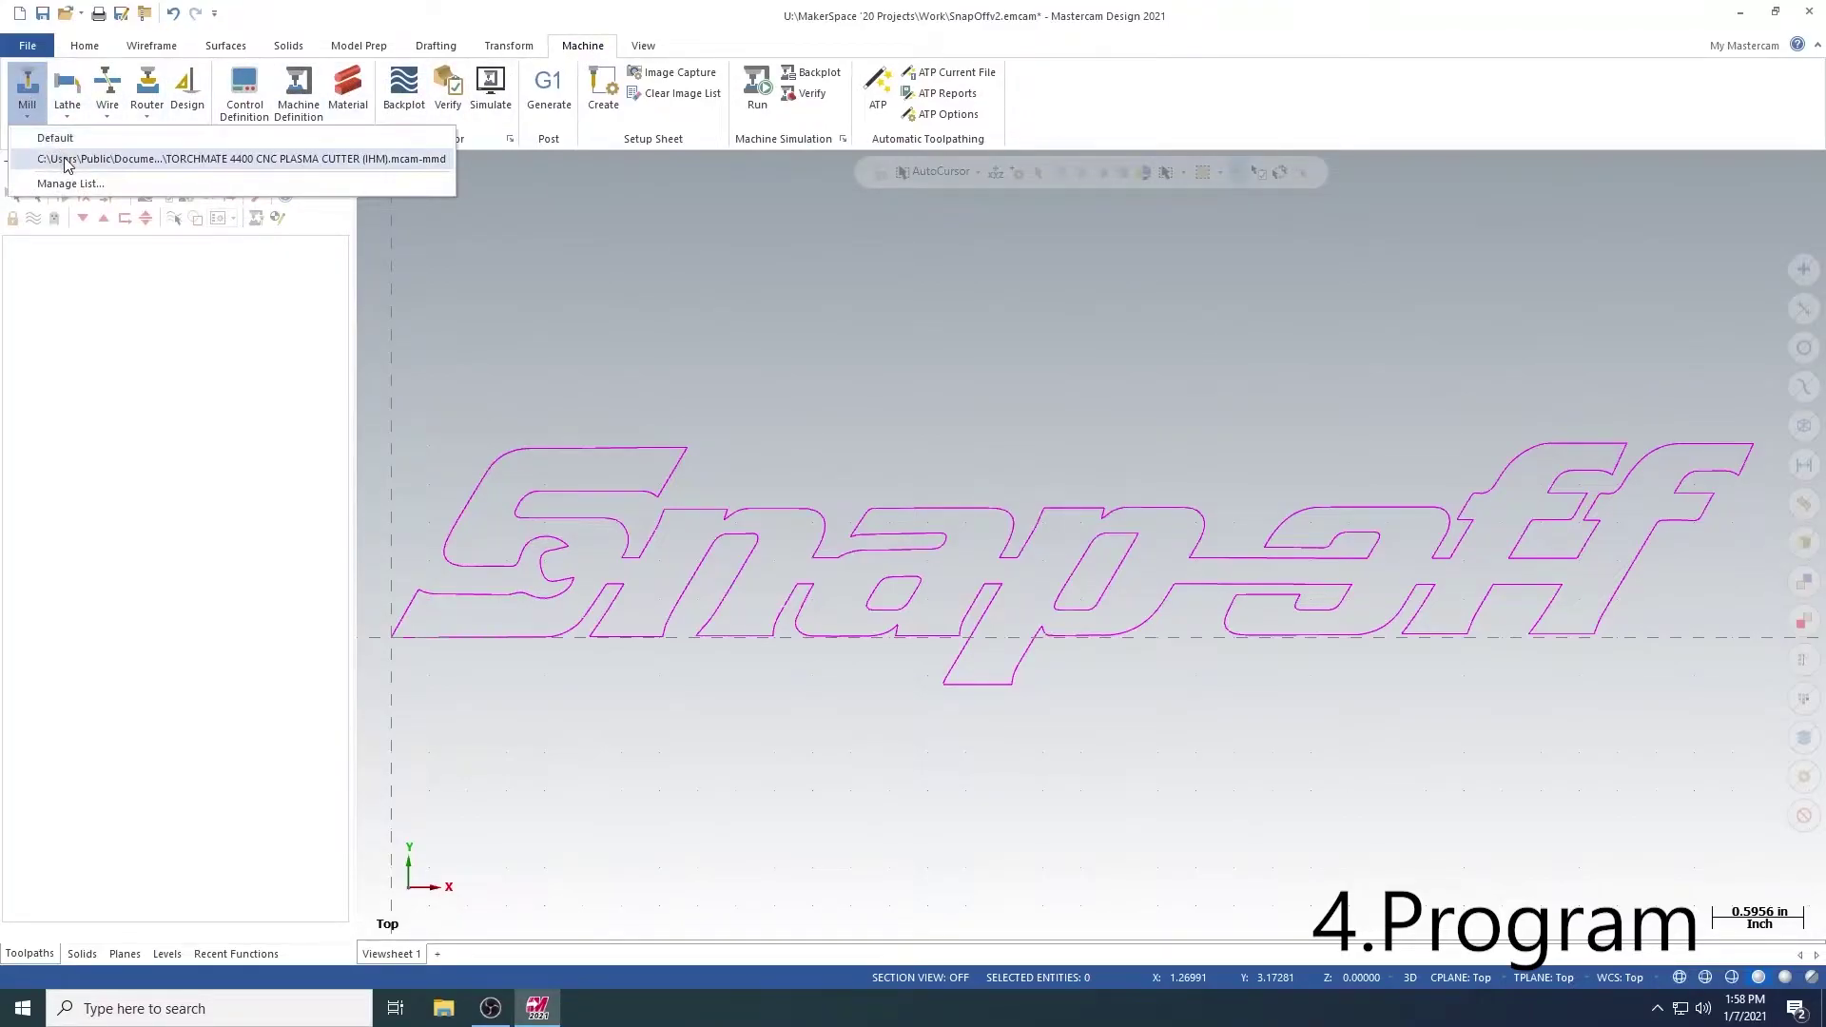
{"action": "left_click", "coordinate": [240, 157]}
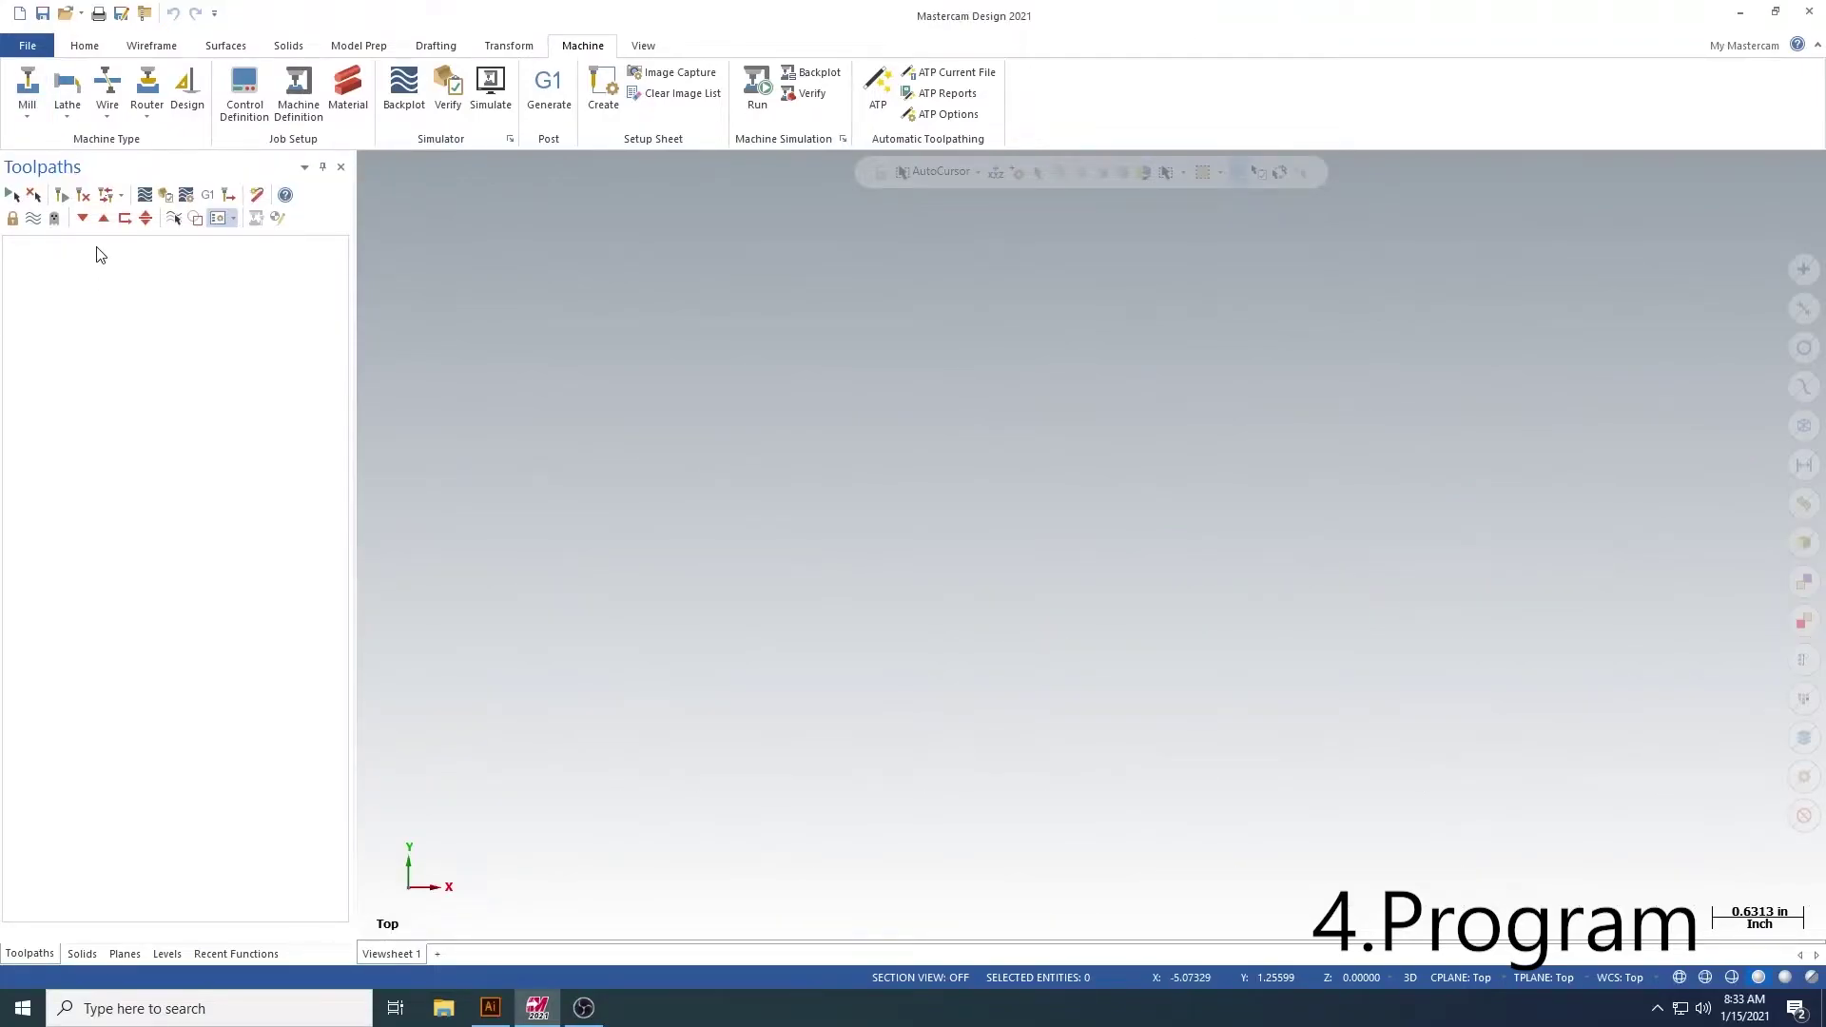
Add TORCHMATE 4400 CNC PLASMA CUTTER to the mill machine list through Manage List
{"action": "left_click", "coordinate": [27, 89]}
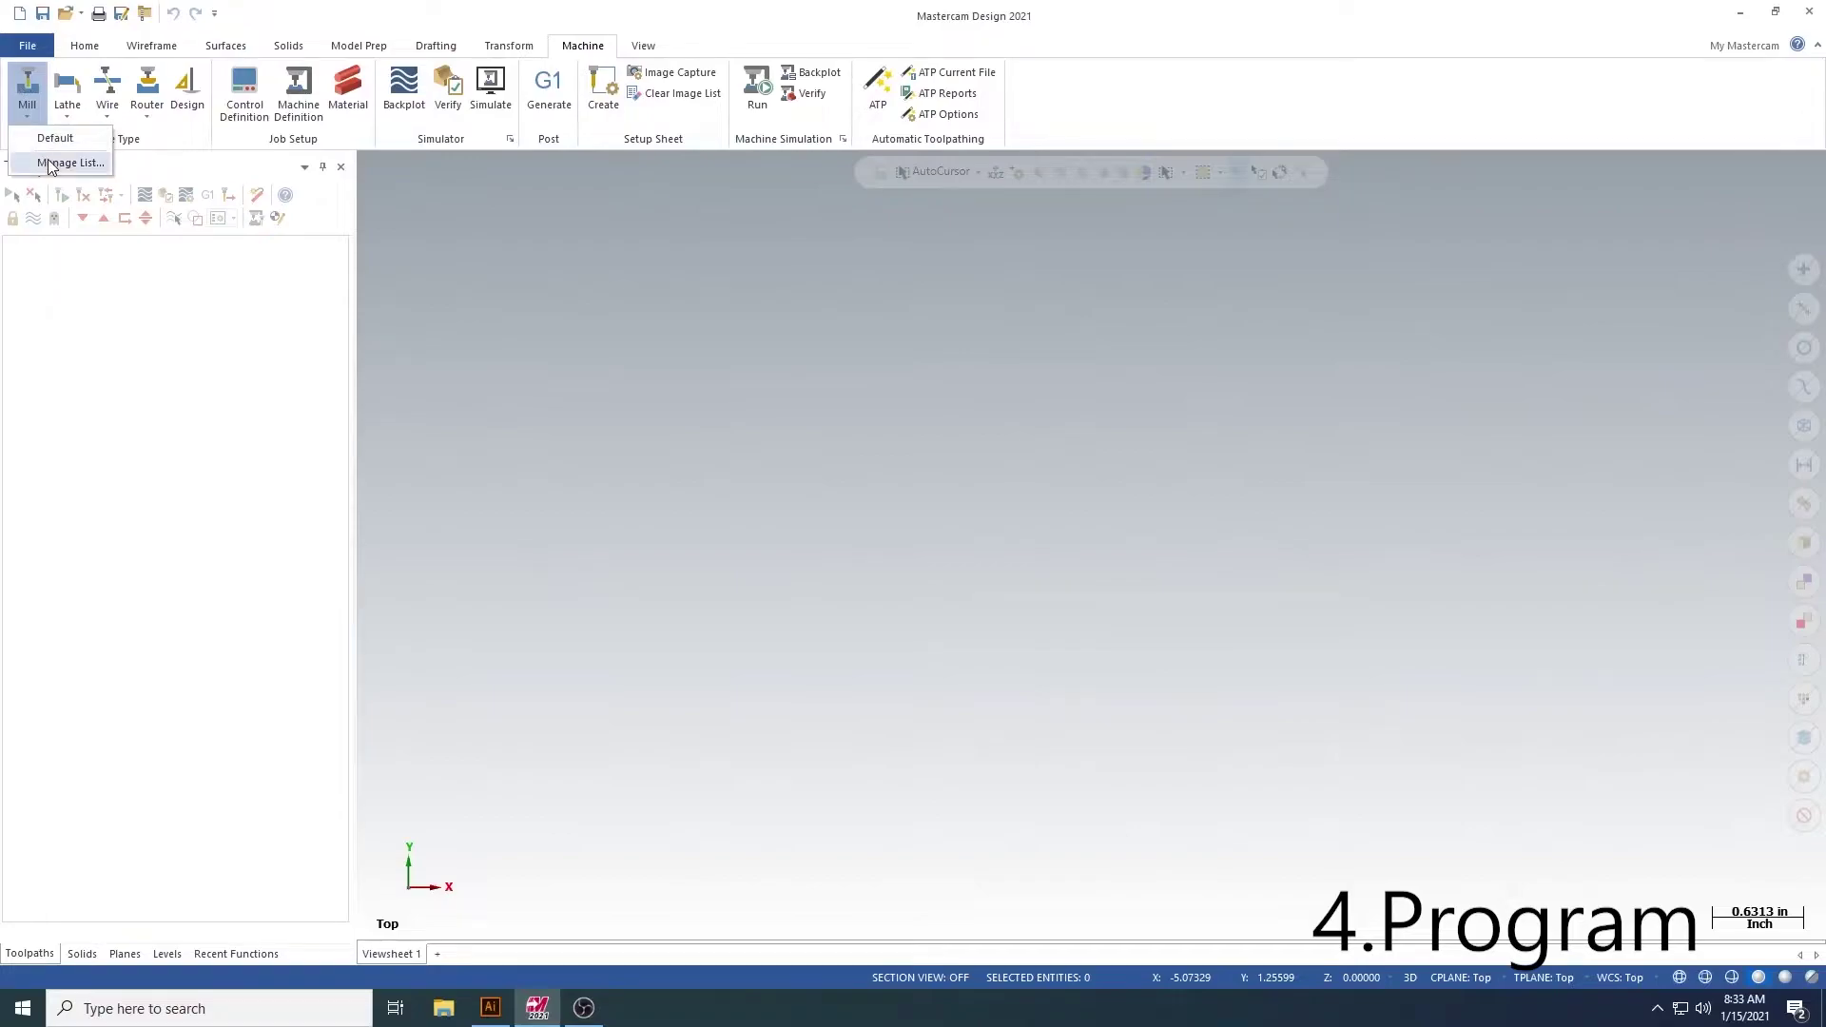
{"action": "left_click", "coordinate": [49, 167]}
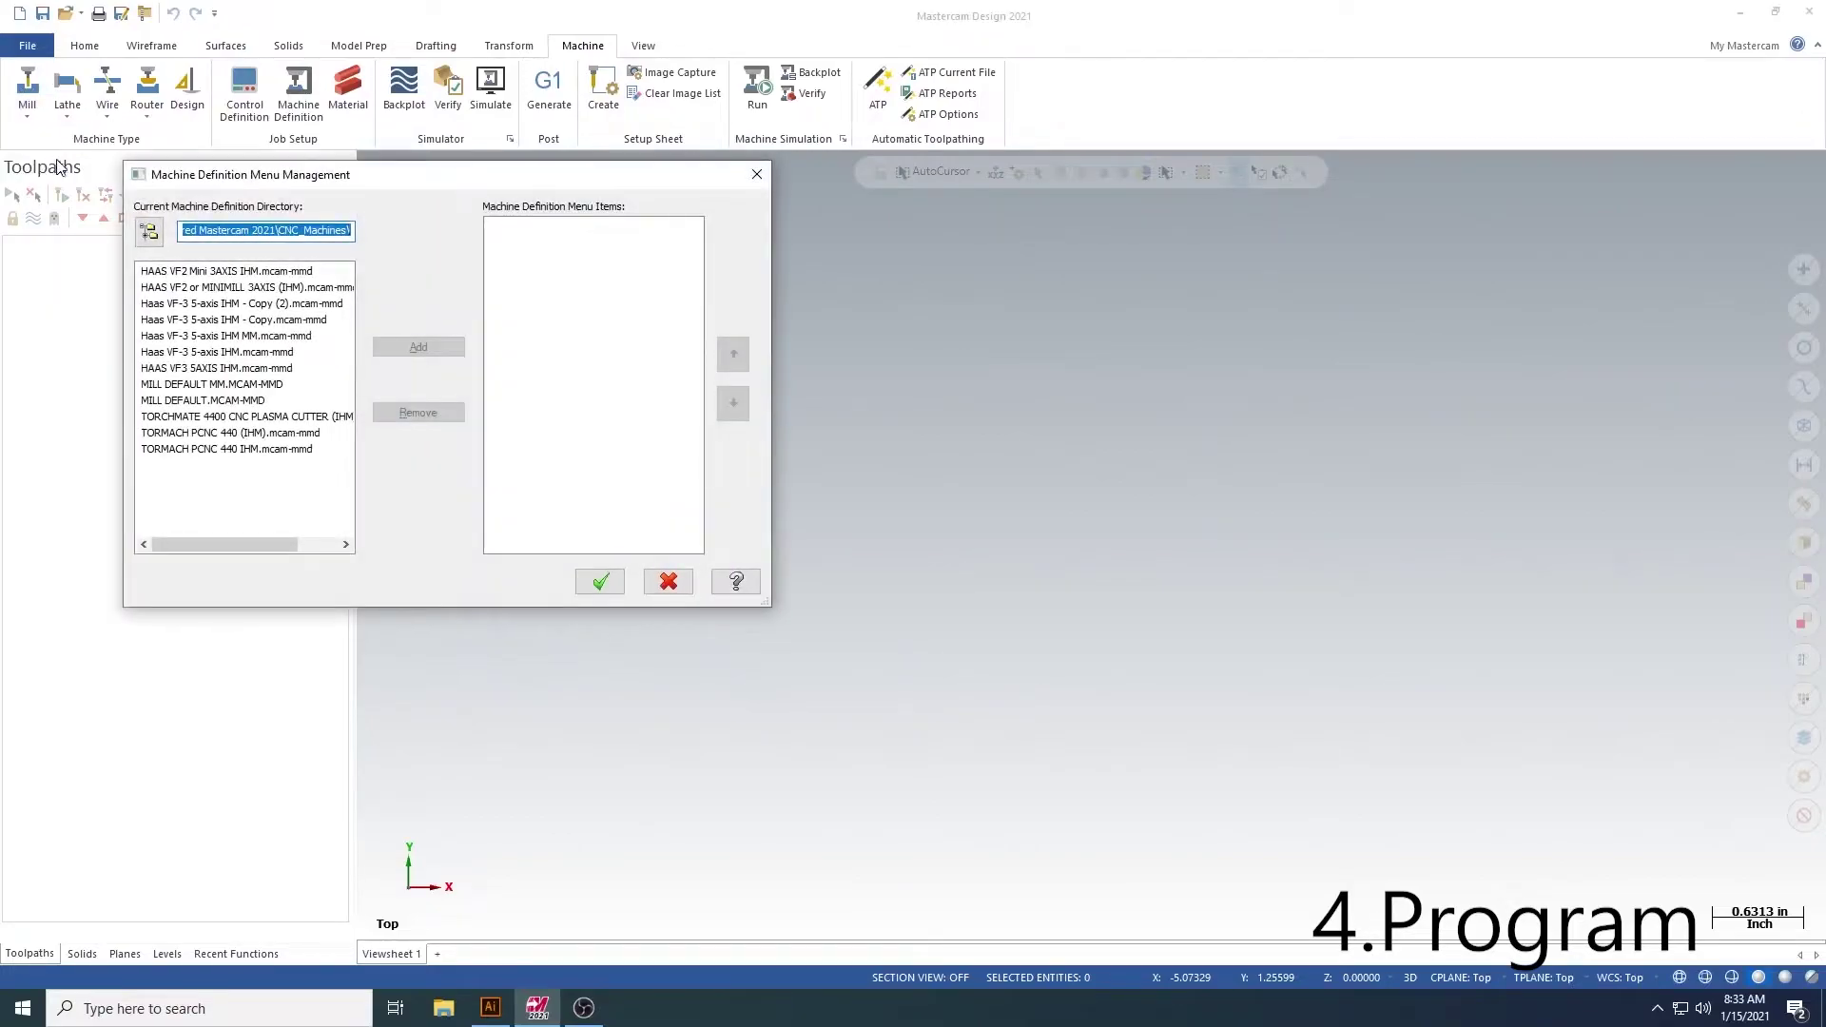
{"action": "left_click", "coordinate": [173, 417]}
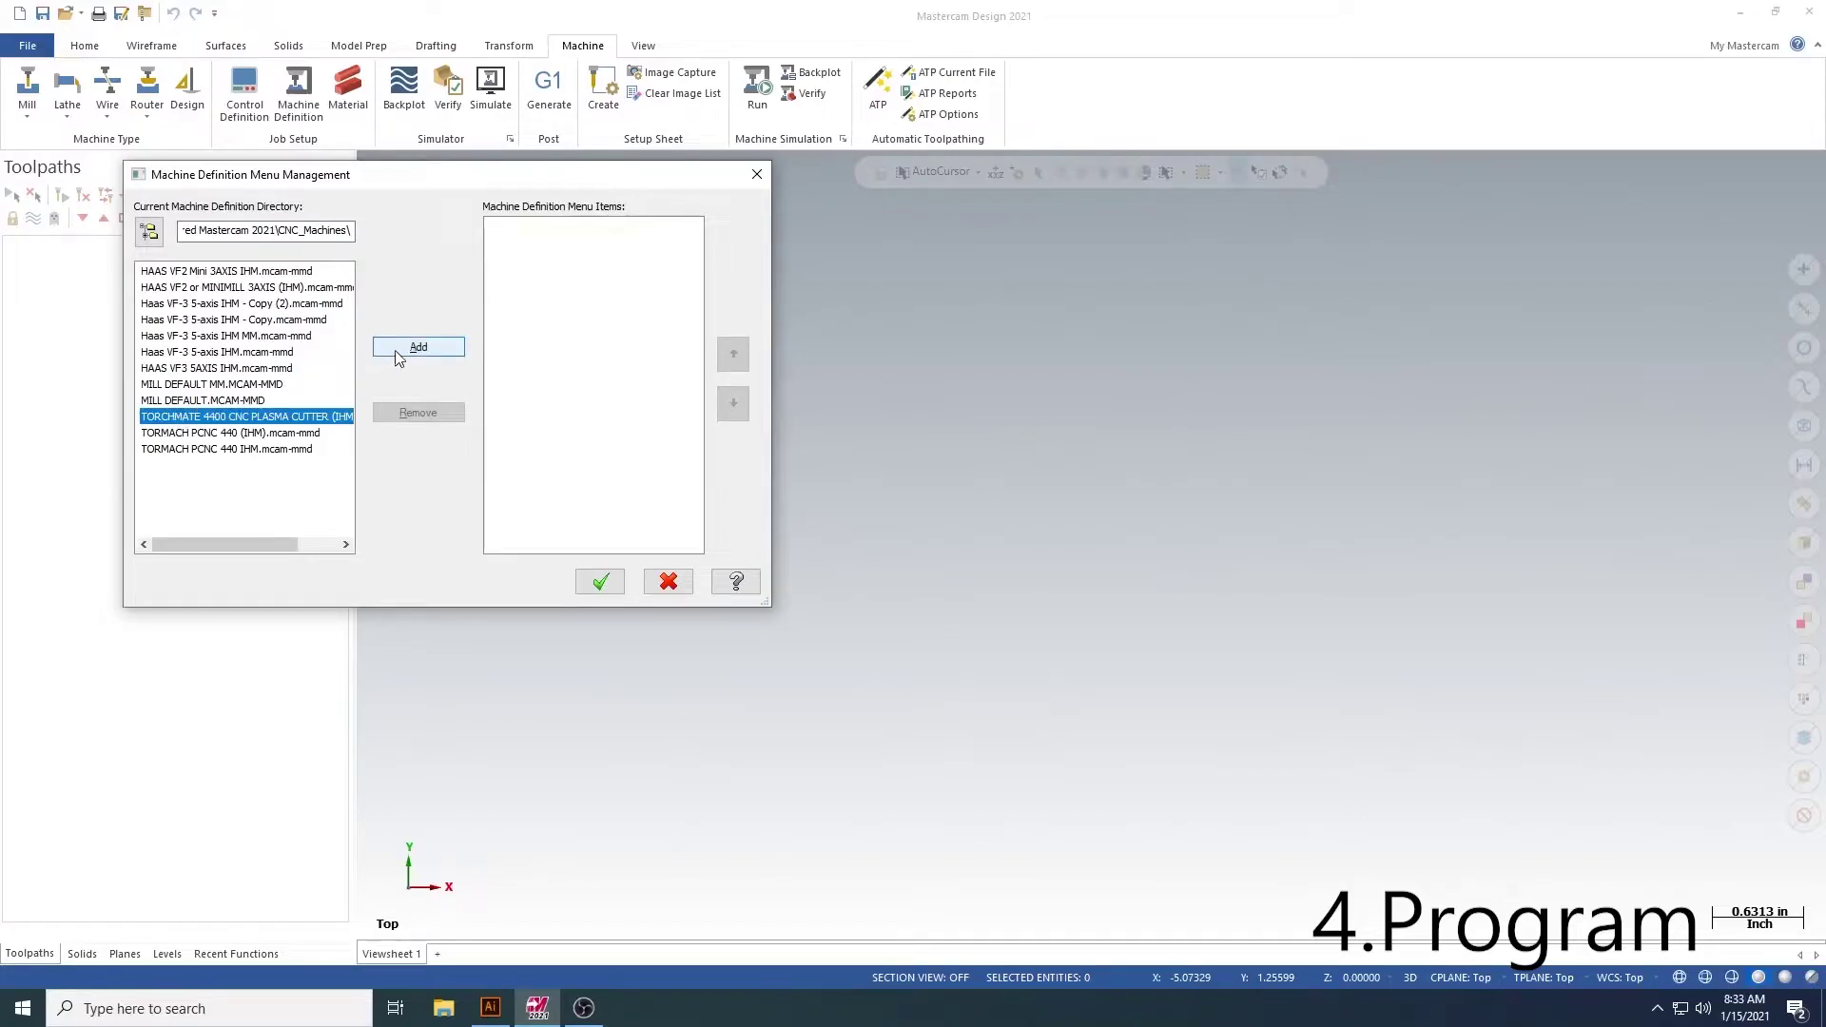
{"action": "left_click", "coordinate": [400, 350]}
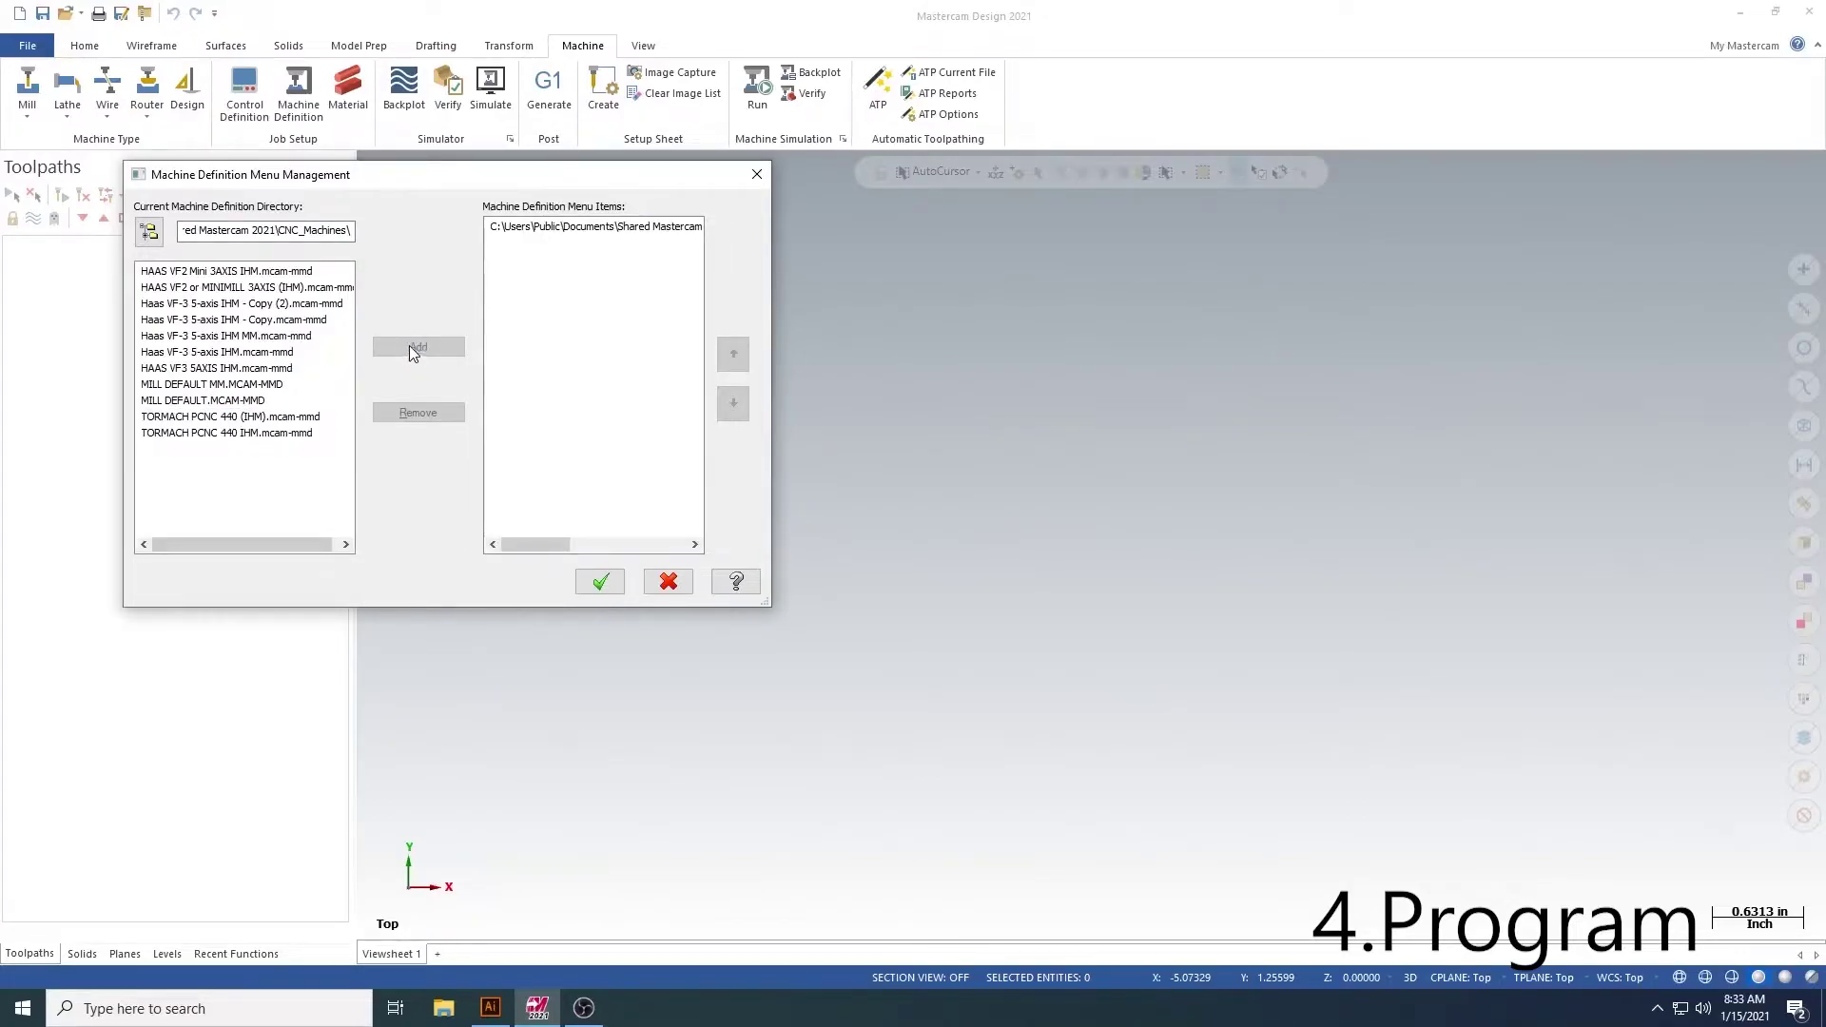
{"action": "left_click", "coordinate": [601, 583]}
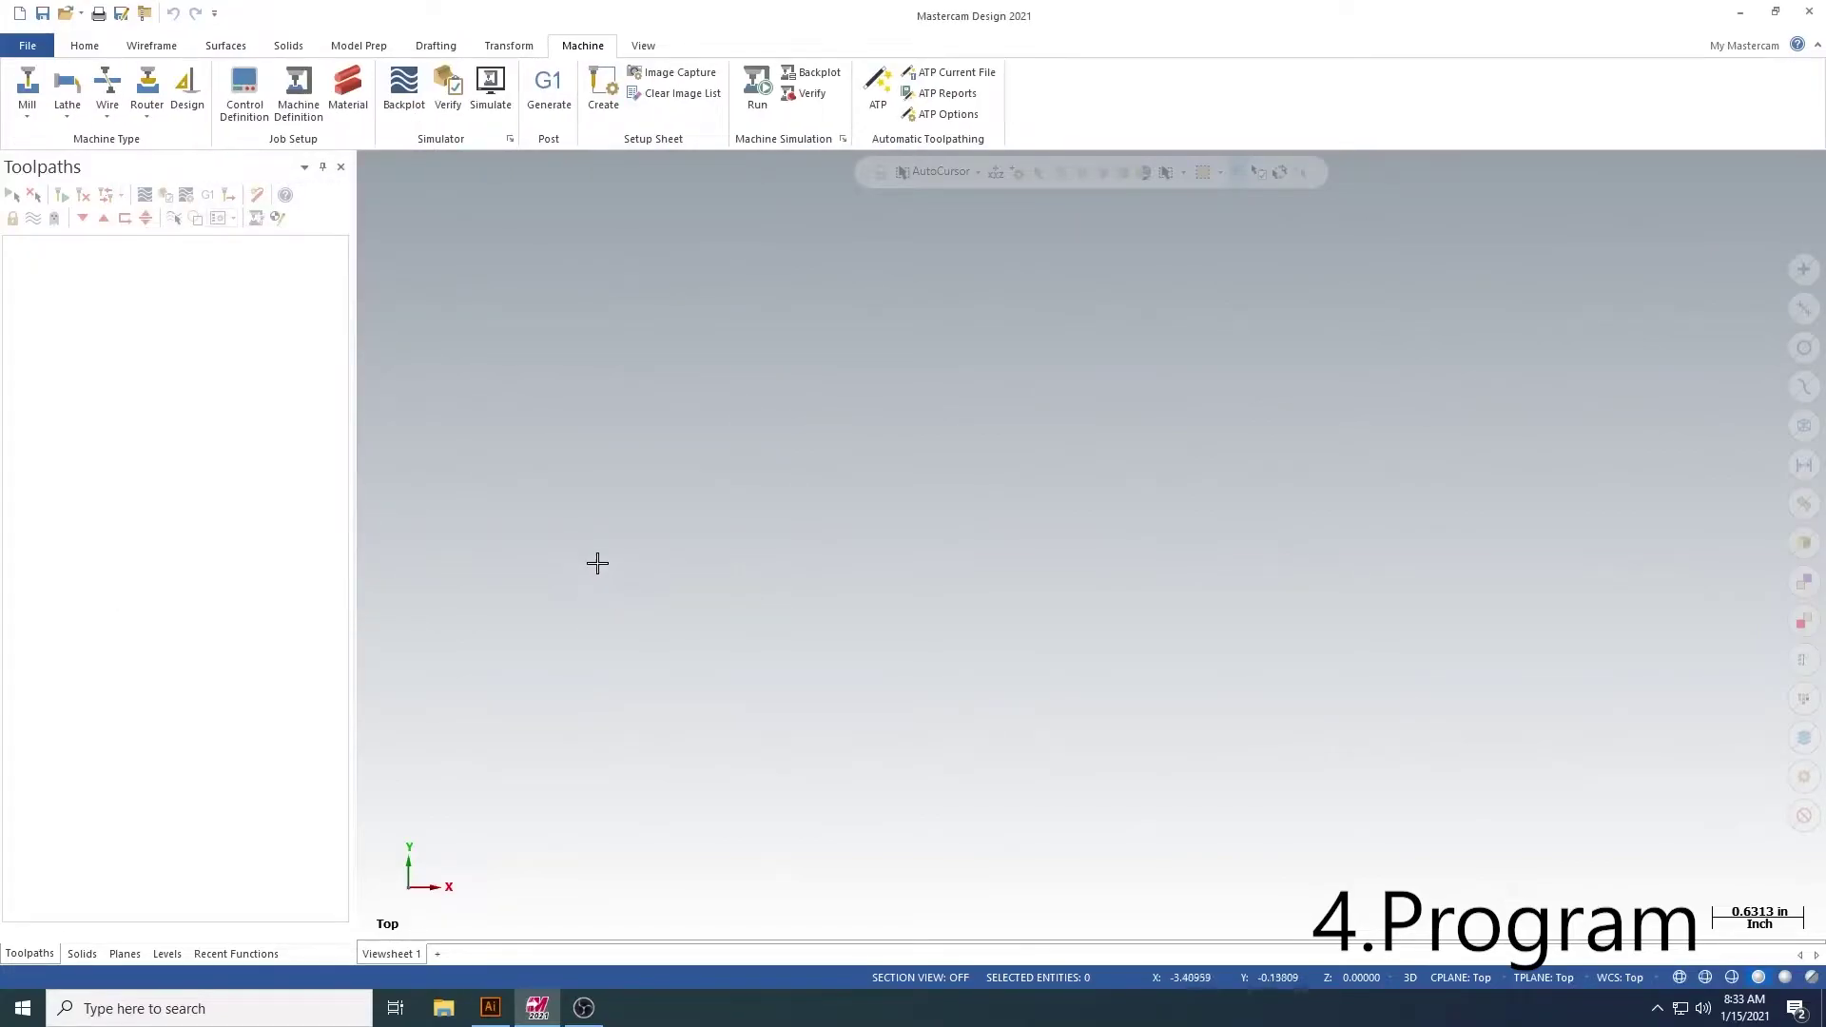
Select TORCHMATE 4400 CNC PLASMA CUTTER as the mill machine definition
{"action": "left_click", "coordinate": [32, 102]}
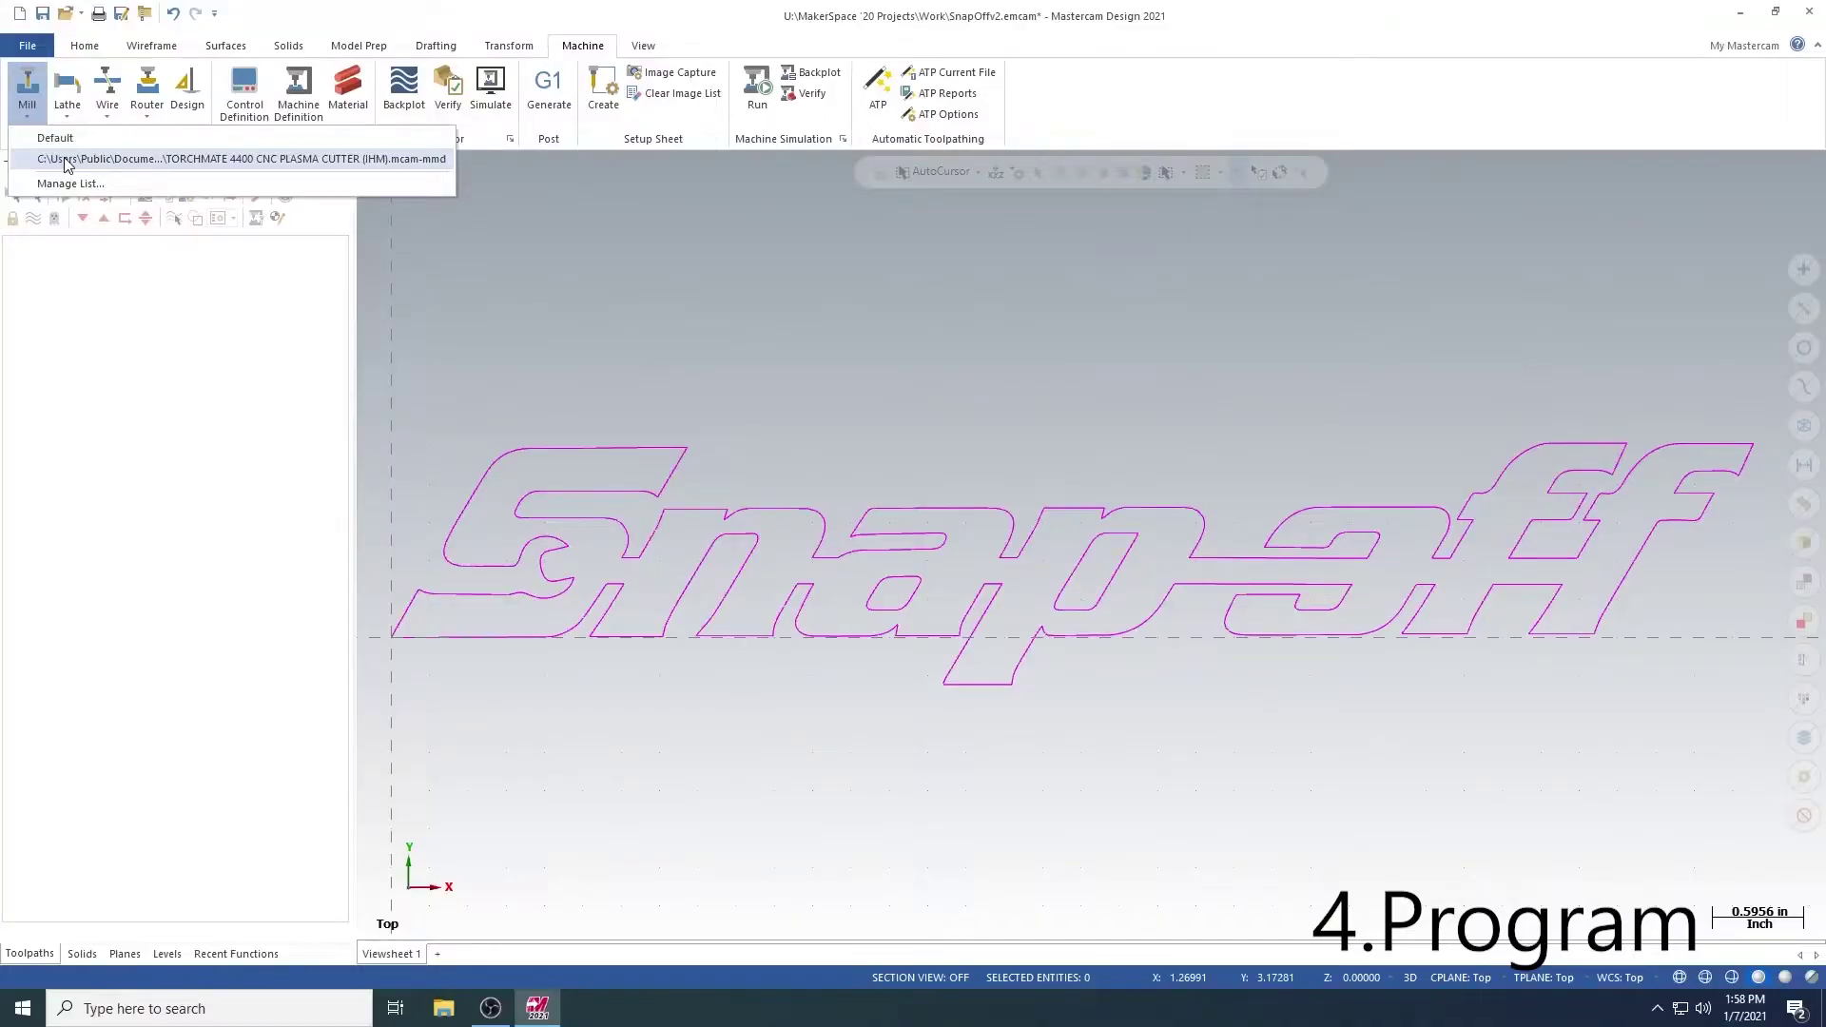
{"action": "left_click", "coordinate": [64, 162]}
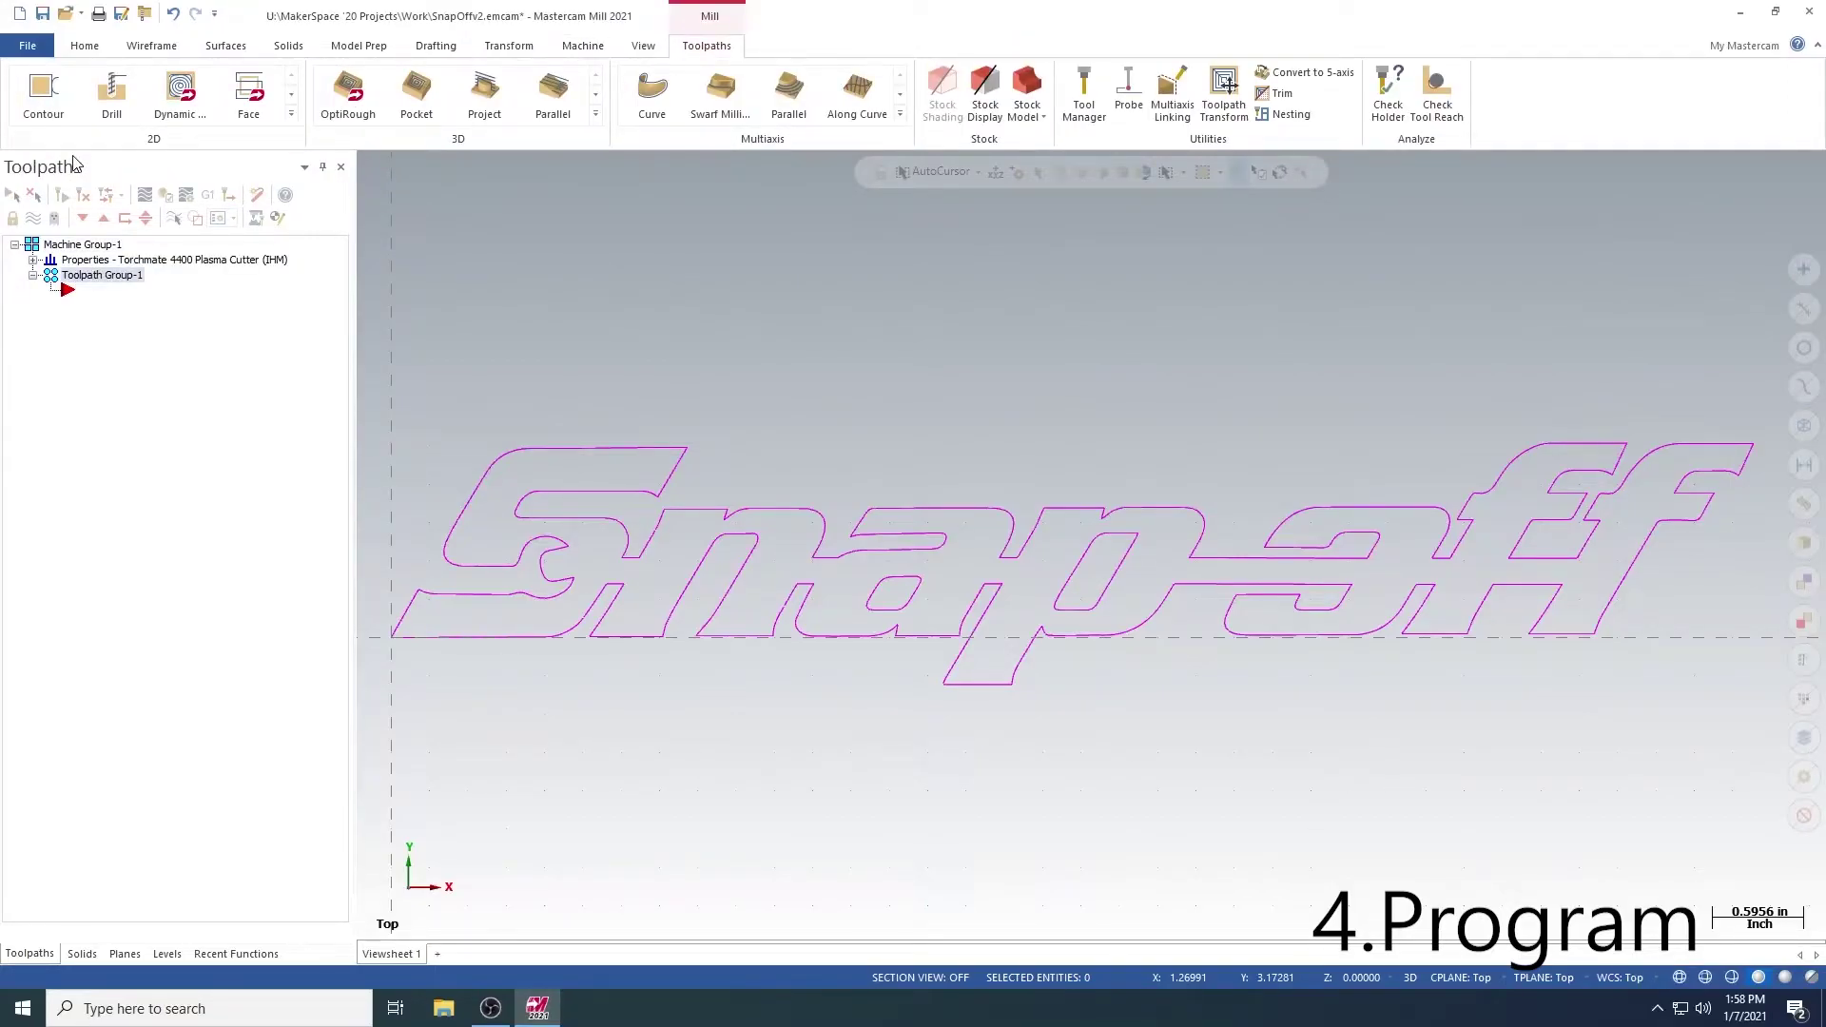
Create a Contour toolpath chaining the inner loops of the 'a' and 'p'
{"action": "left_click", "coordinate": [43, 102]}
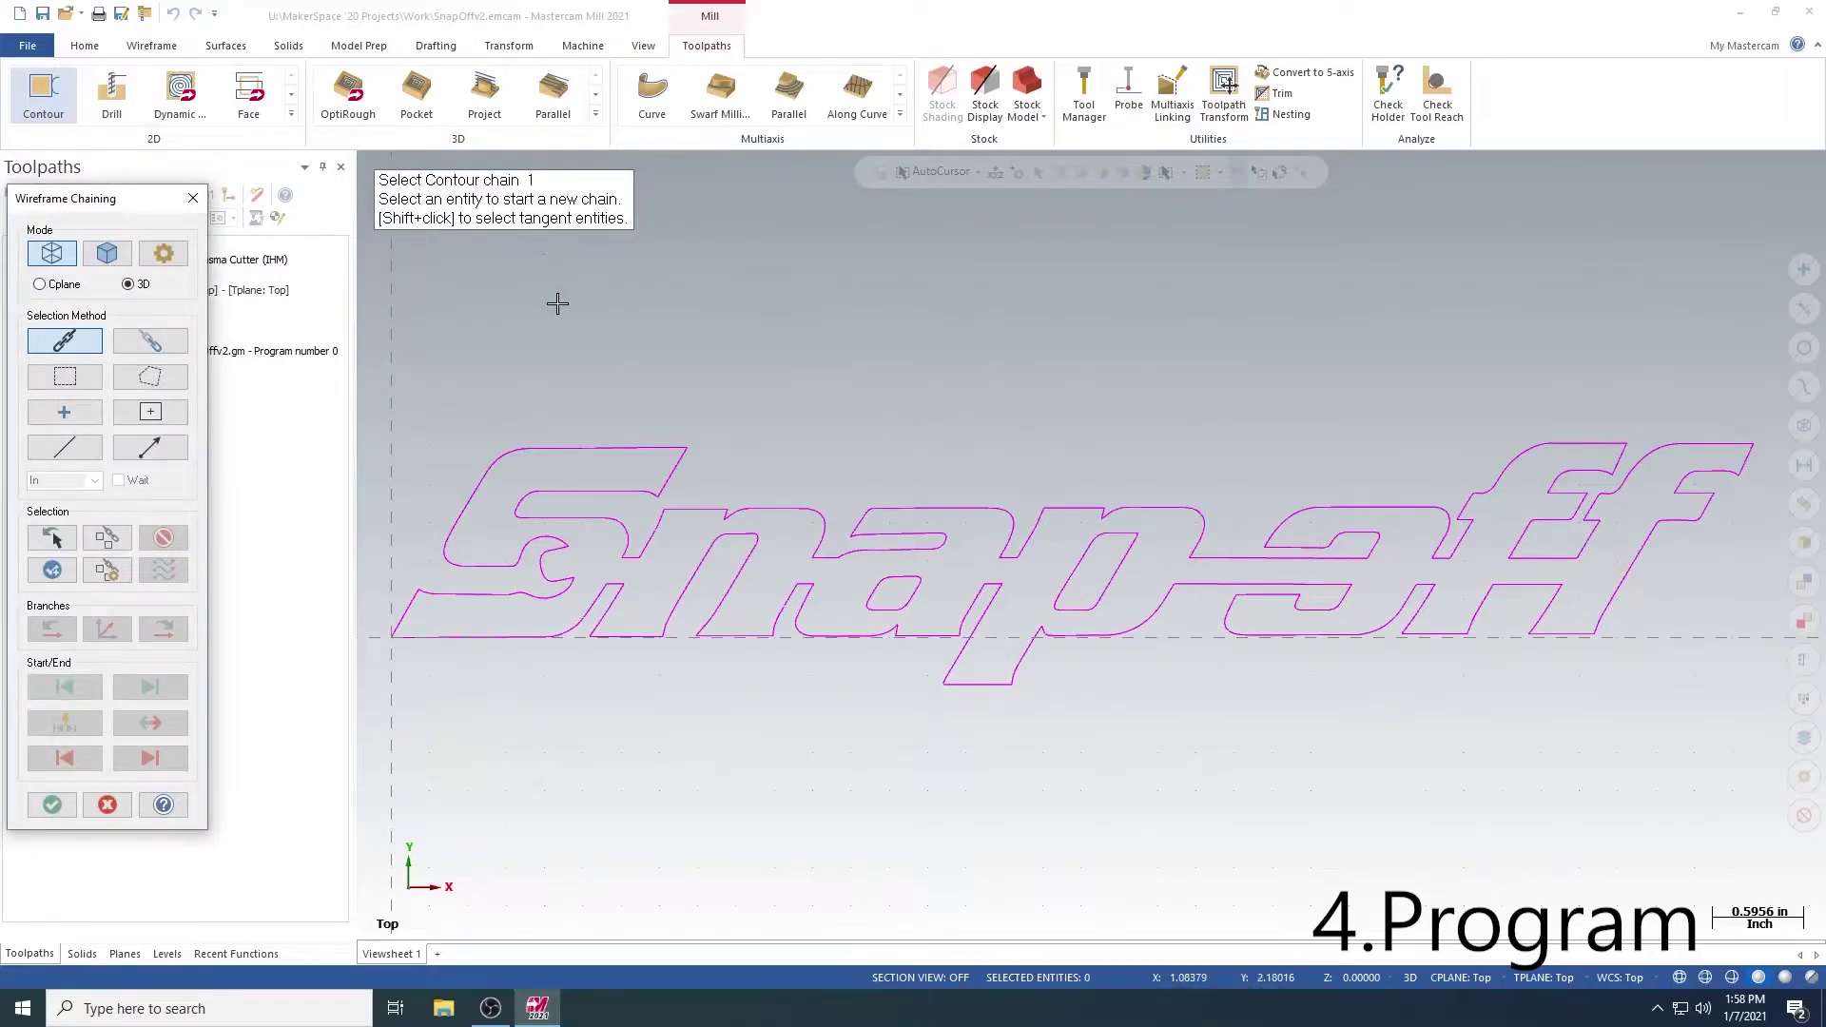
{"action": "left_click", "coordinate": [878, 594]}
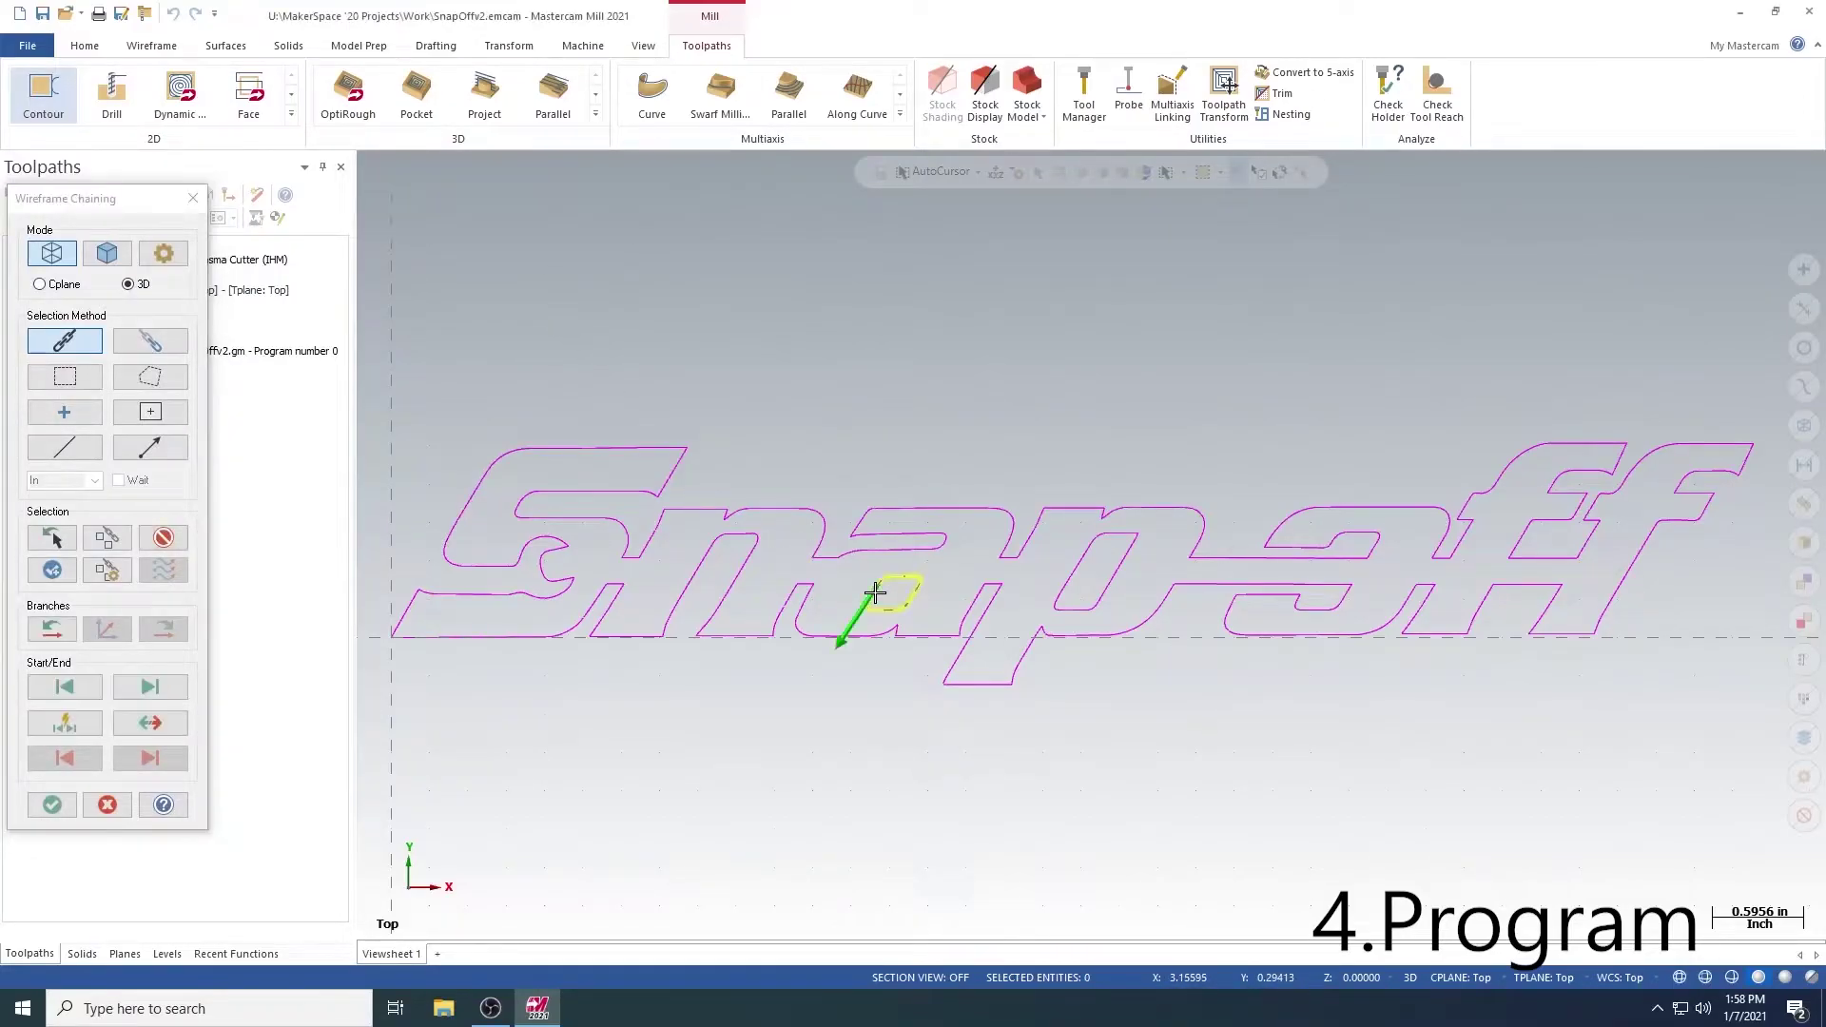
{"action": "left_click", "coordinate": [1068, 578]}
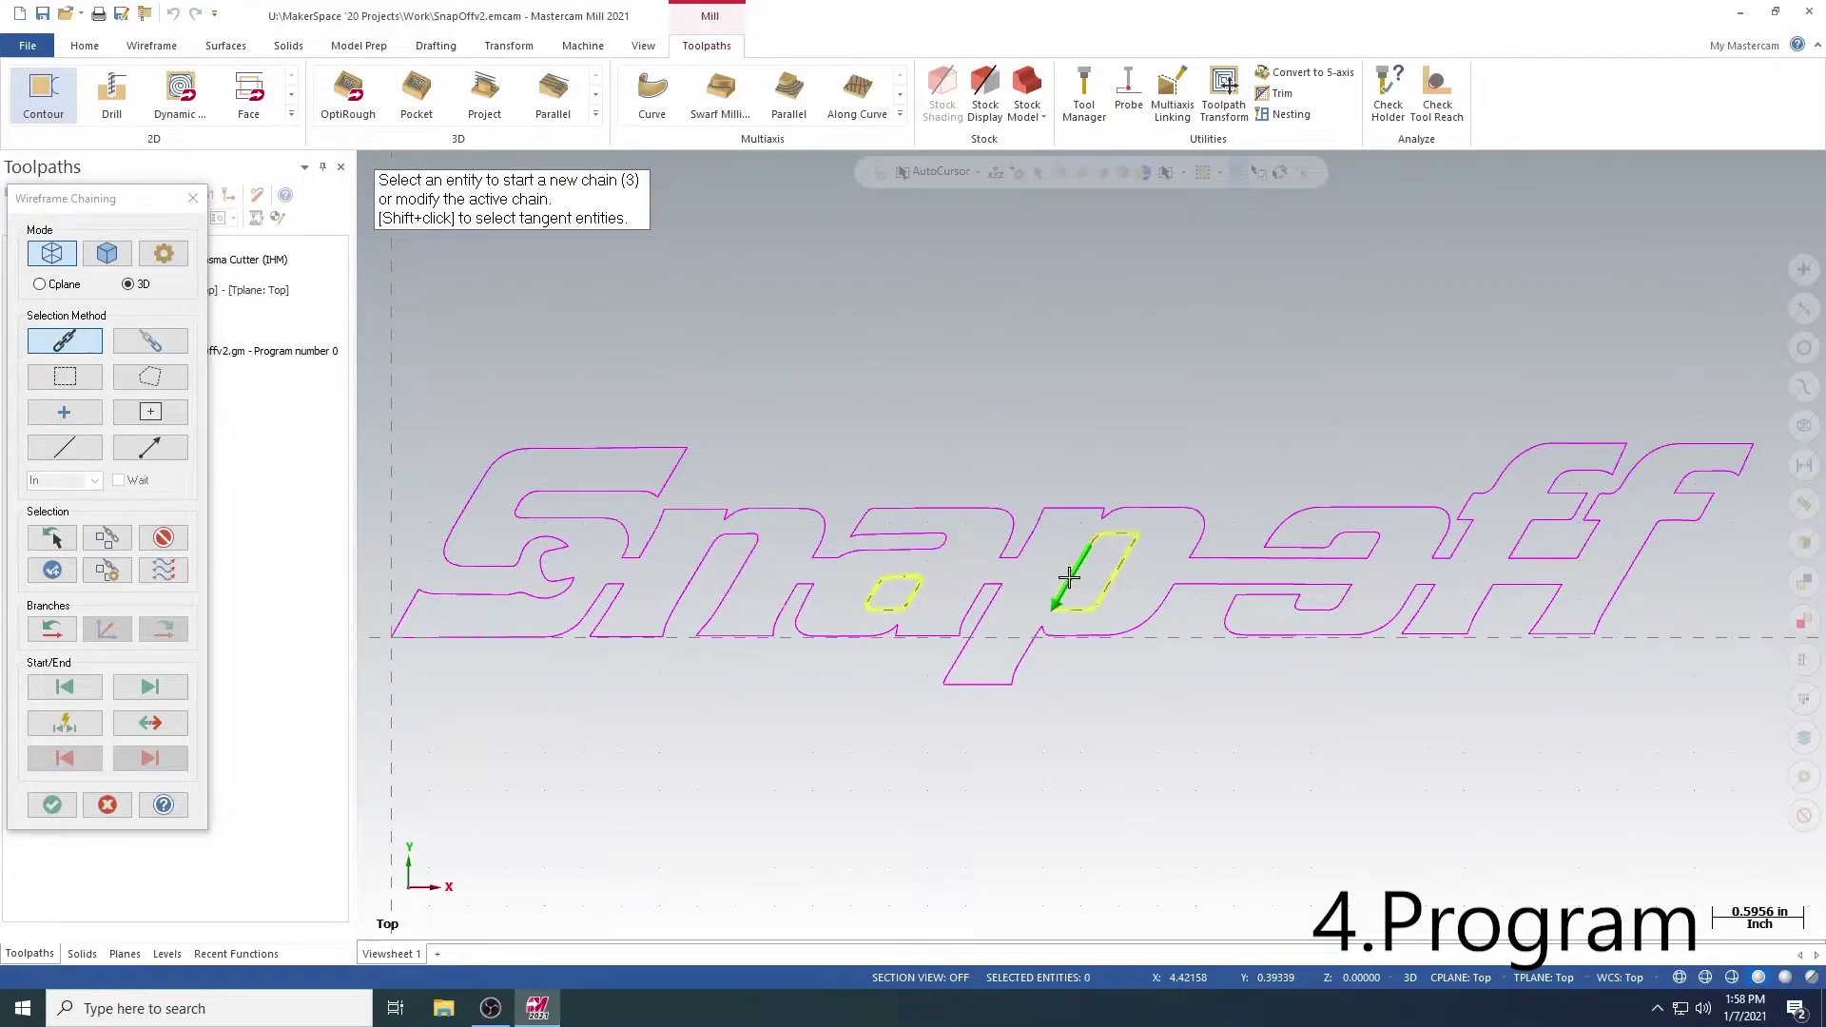
{"action": "left_click", "coordinate": [49, 805]}
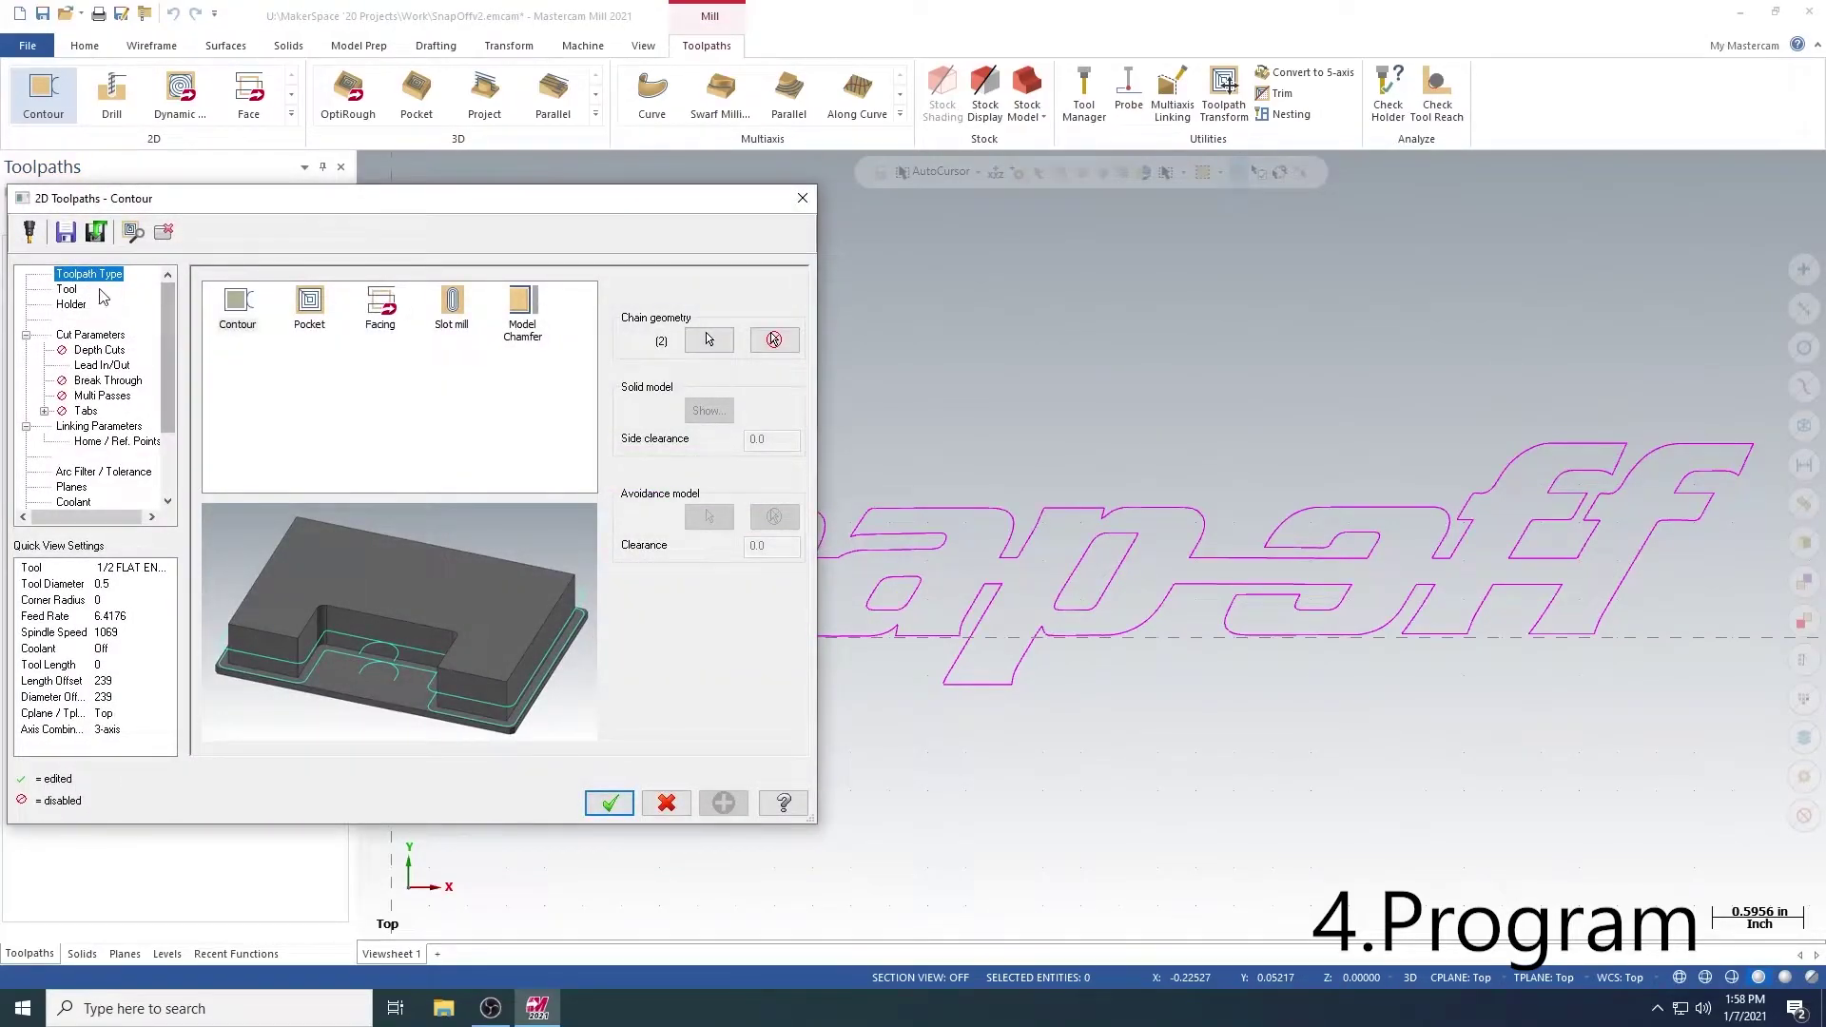
Load the Torchmate 4400 40 Amp tool library and pick its M.S._1/4" tool
{"action": "left_click", "coordinate": [69, 289]}
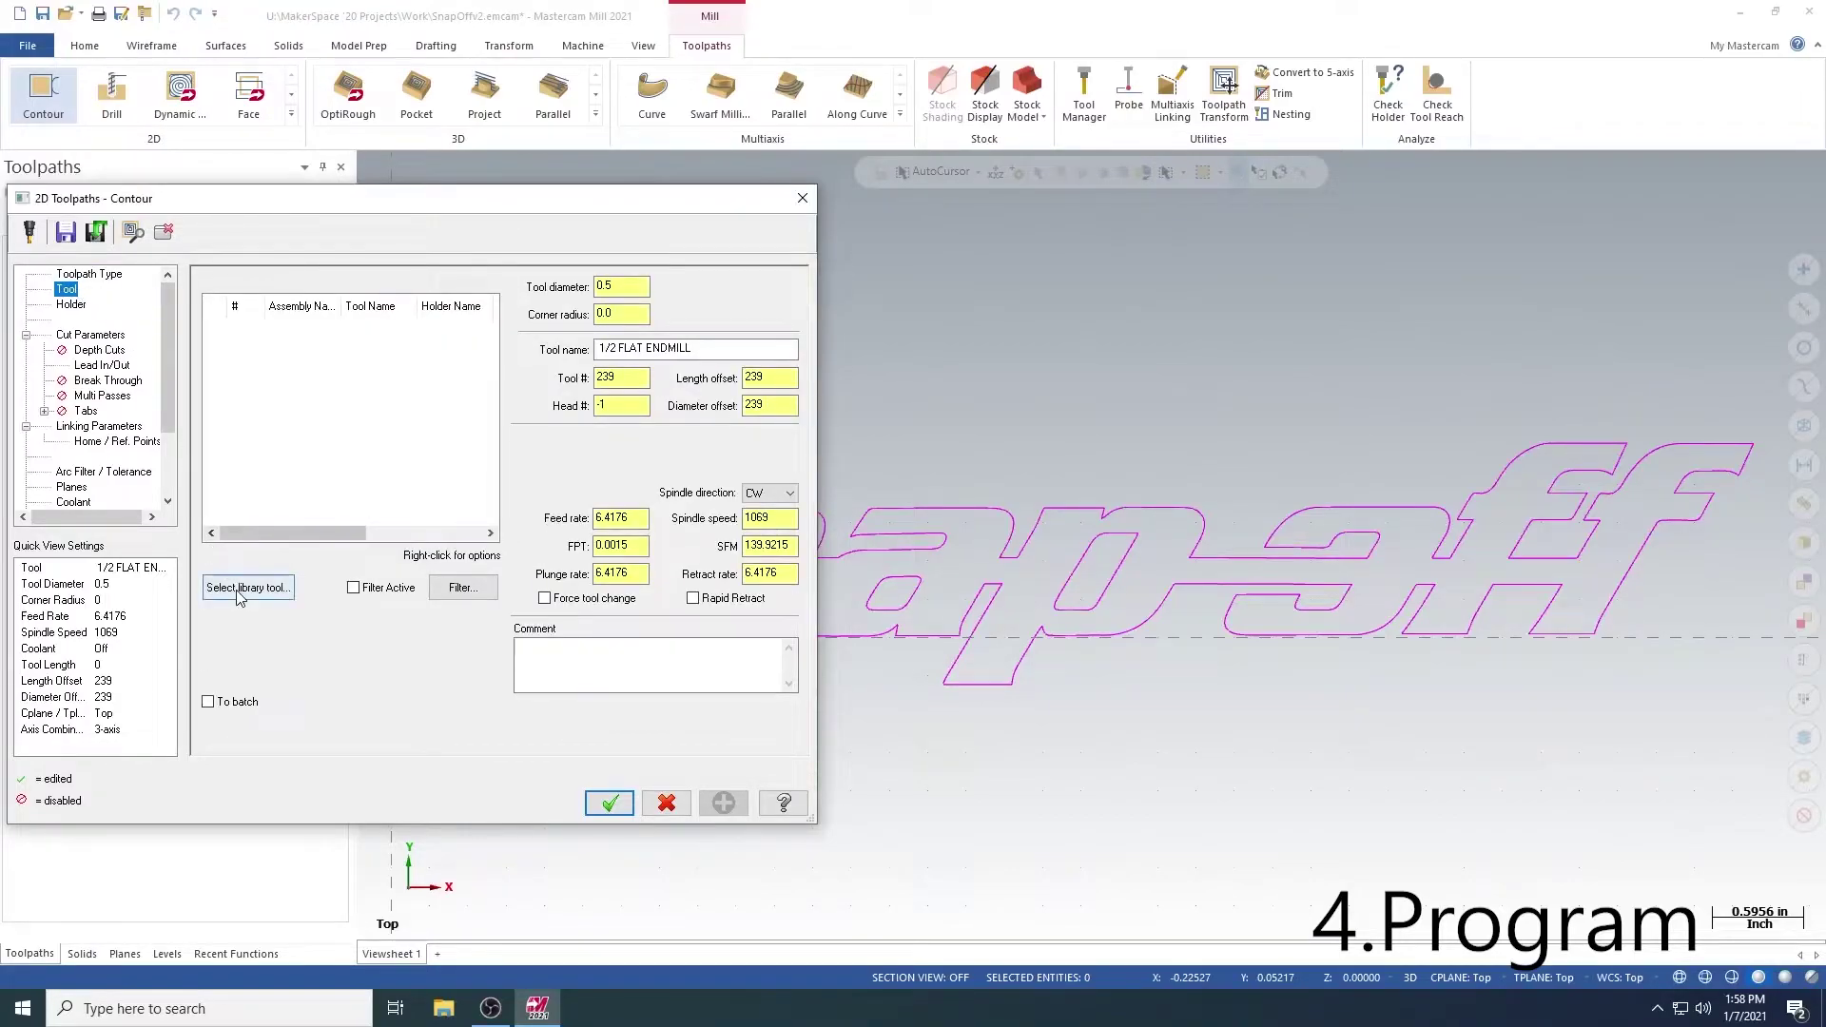
{"action": "left_click", "coordinate": [240, 595]}
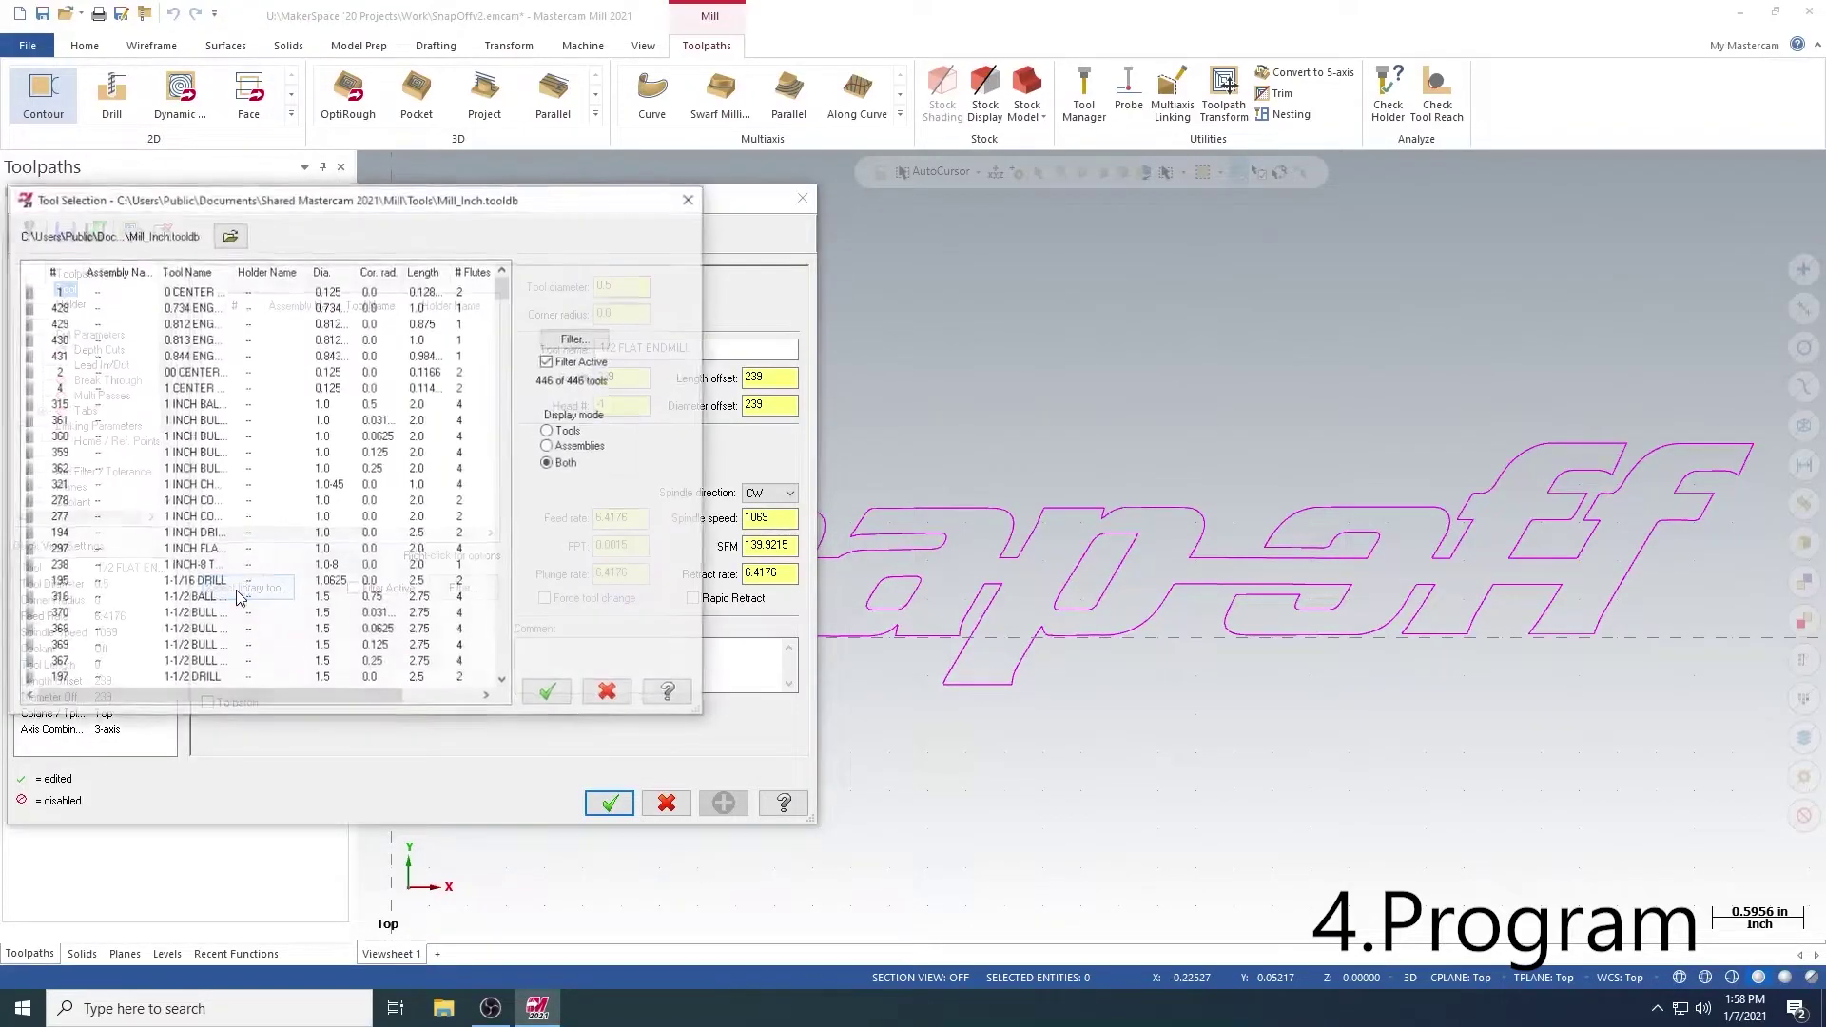
{"action": "left_click", "coordinate": [231, 235]}
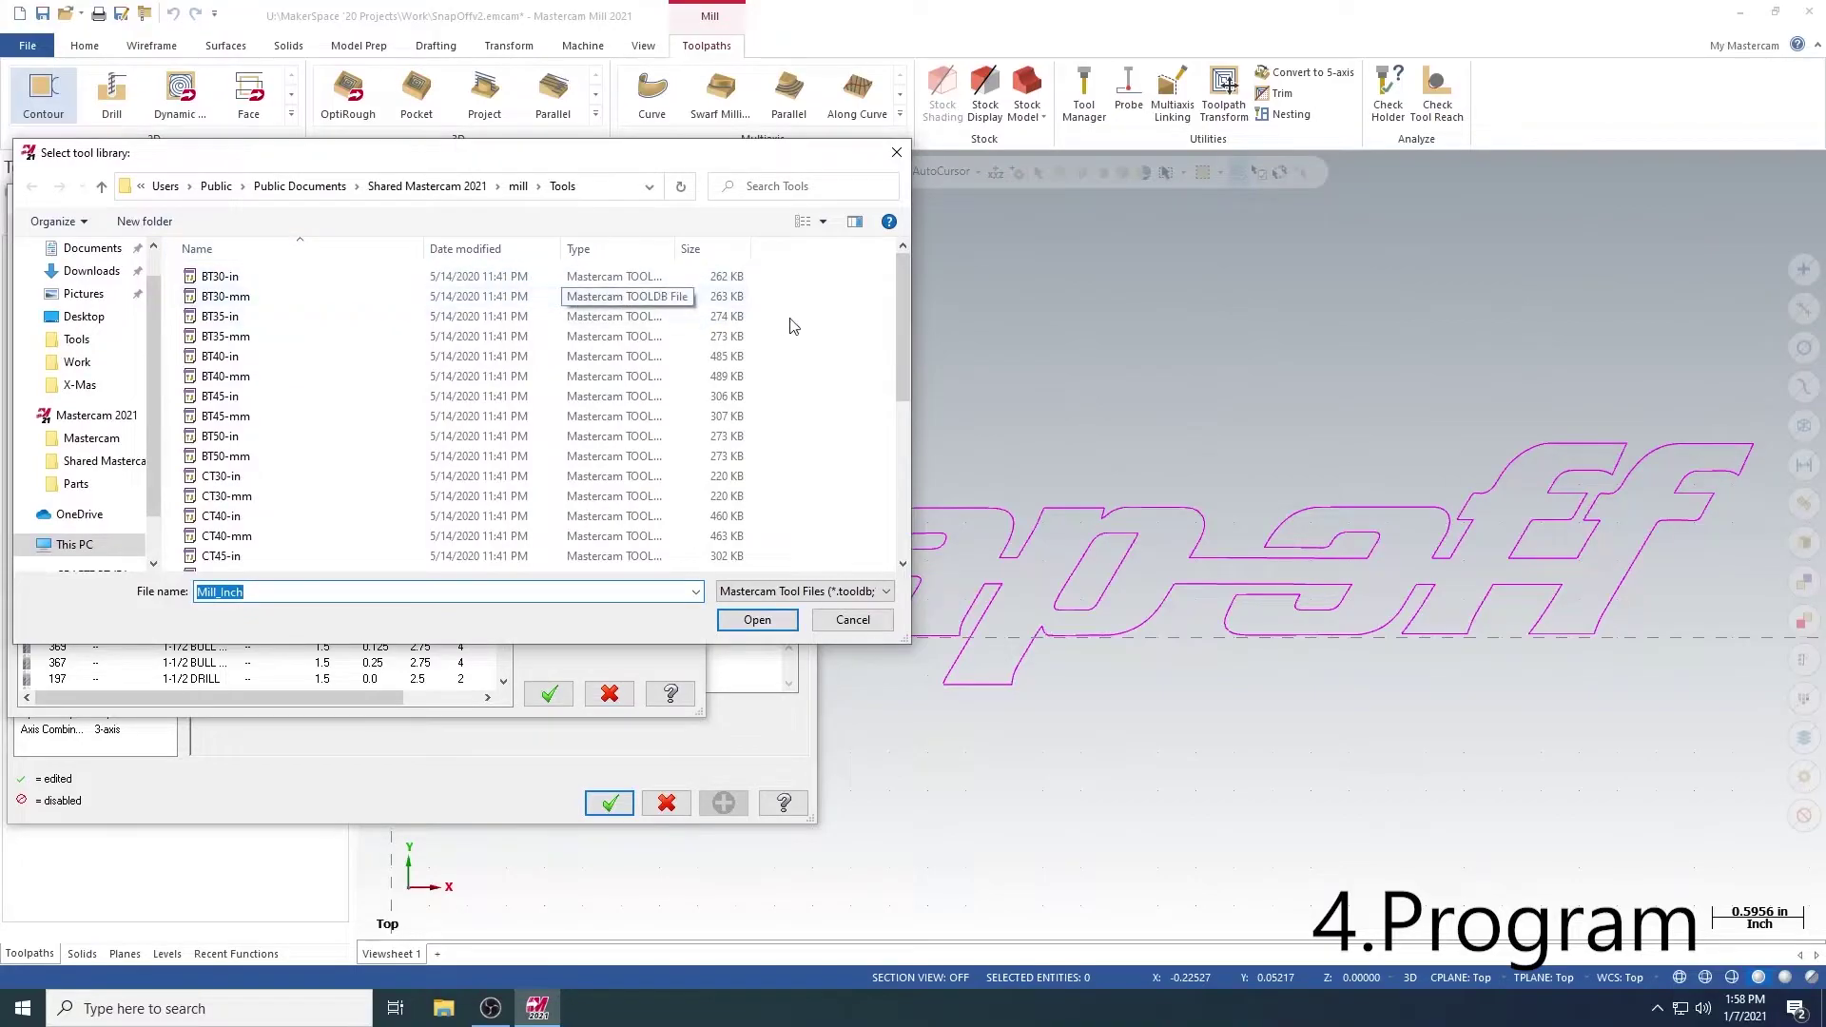
{"action": "left_click_drag", "start_coordinate": [902, 339], "coordinate": [896, 497]}
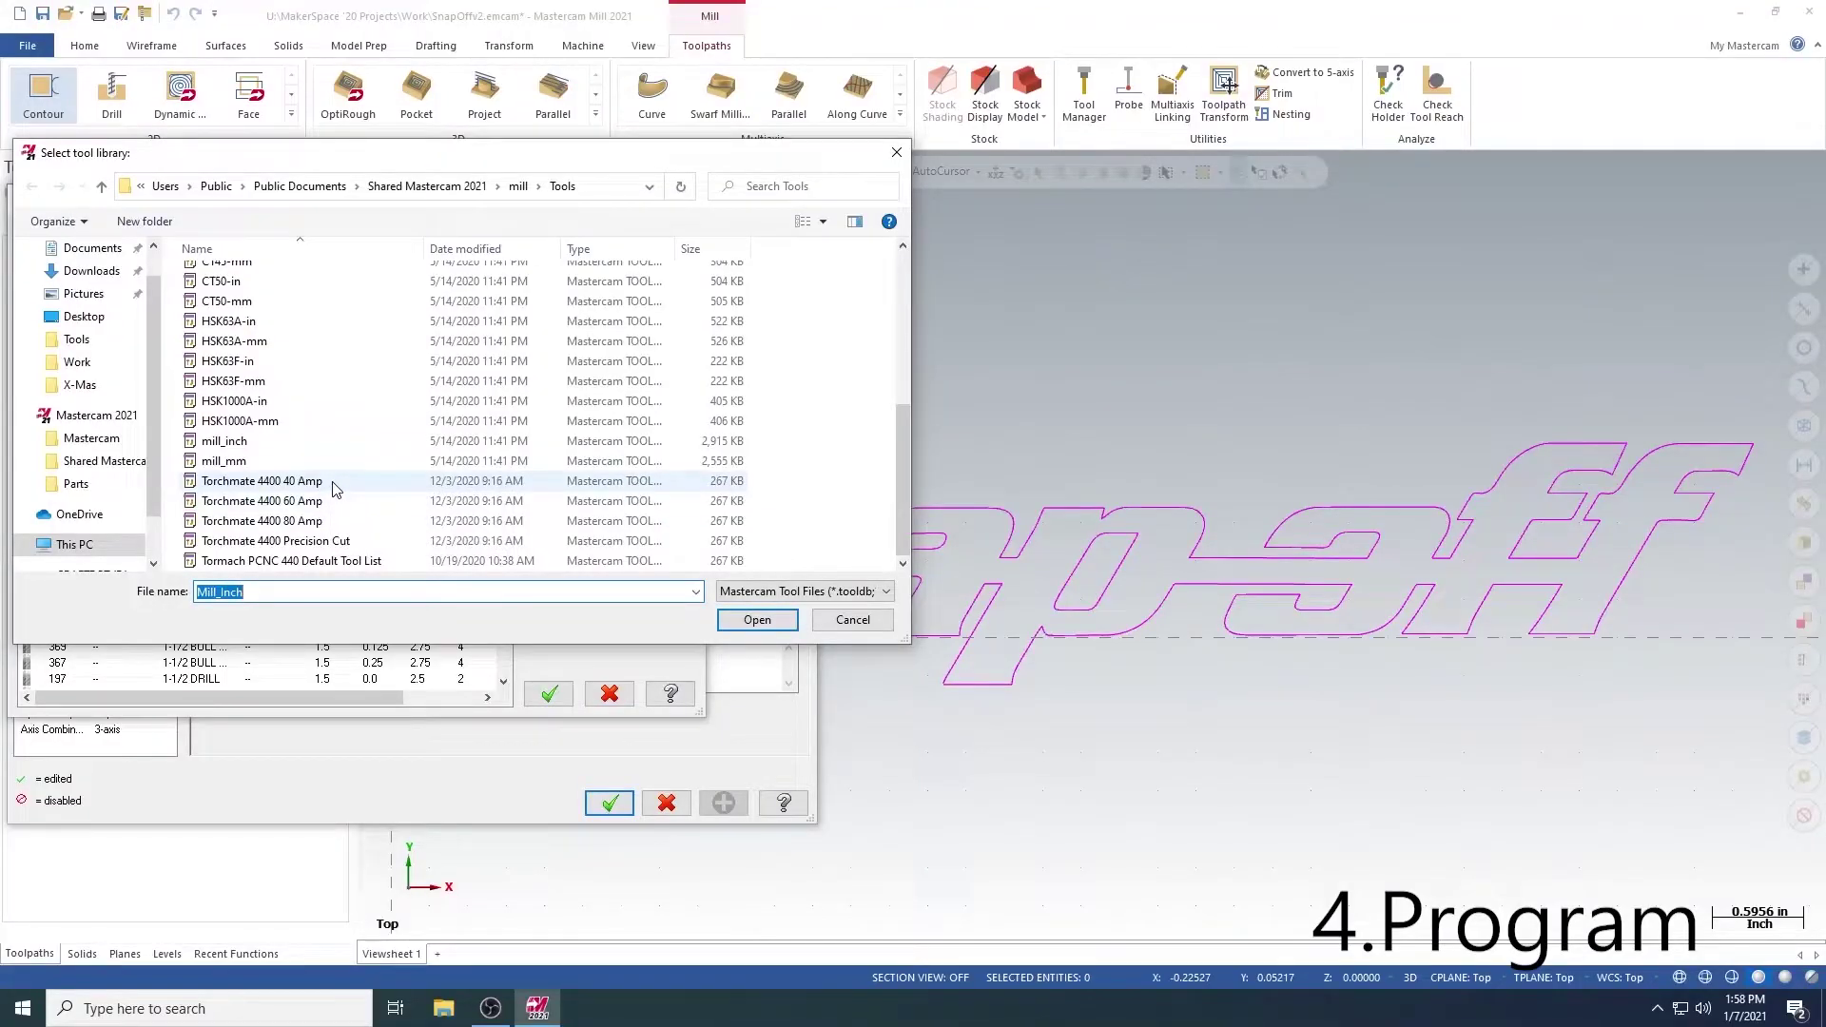
{"action": "left_click", "coordinate": [334, 485]}
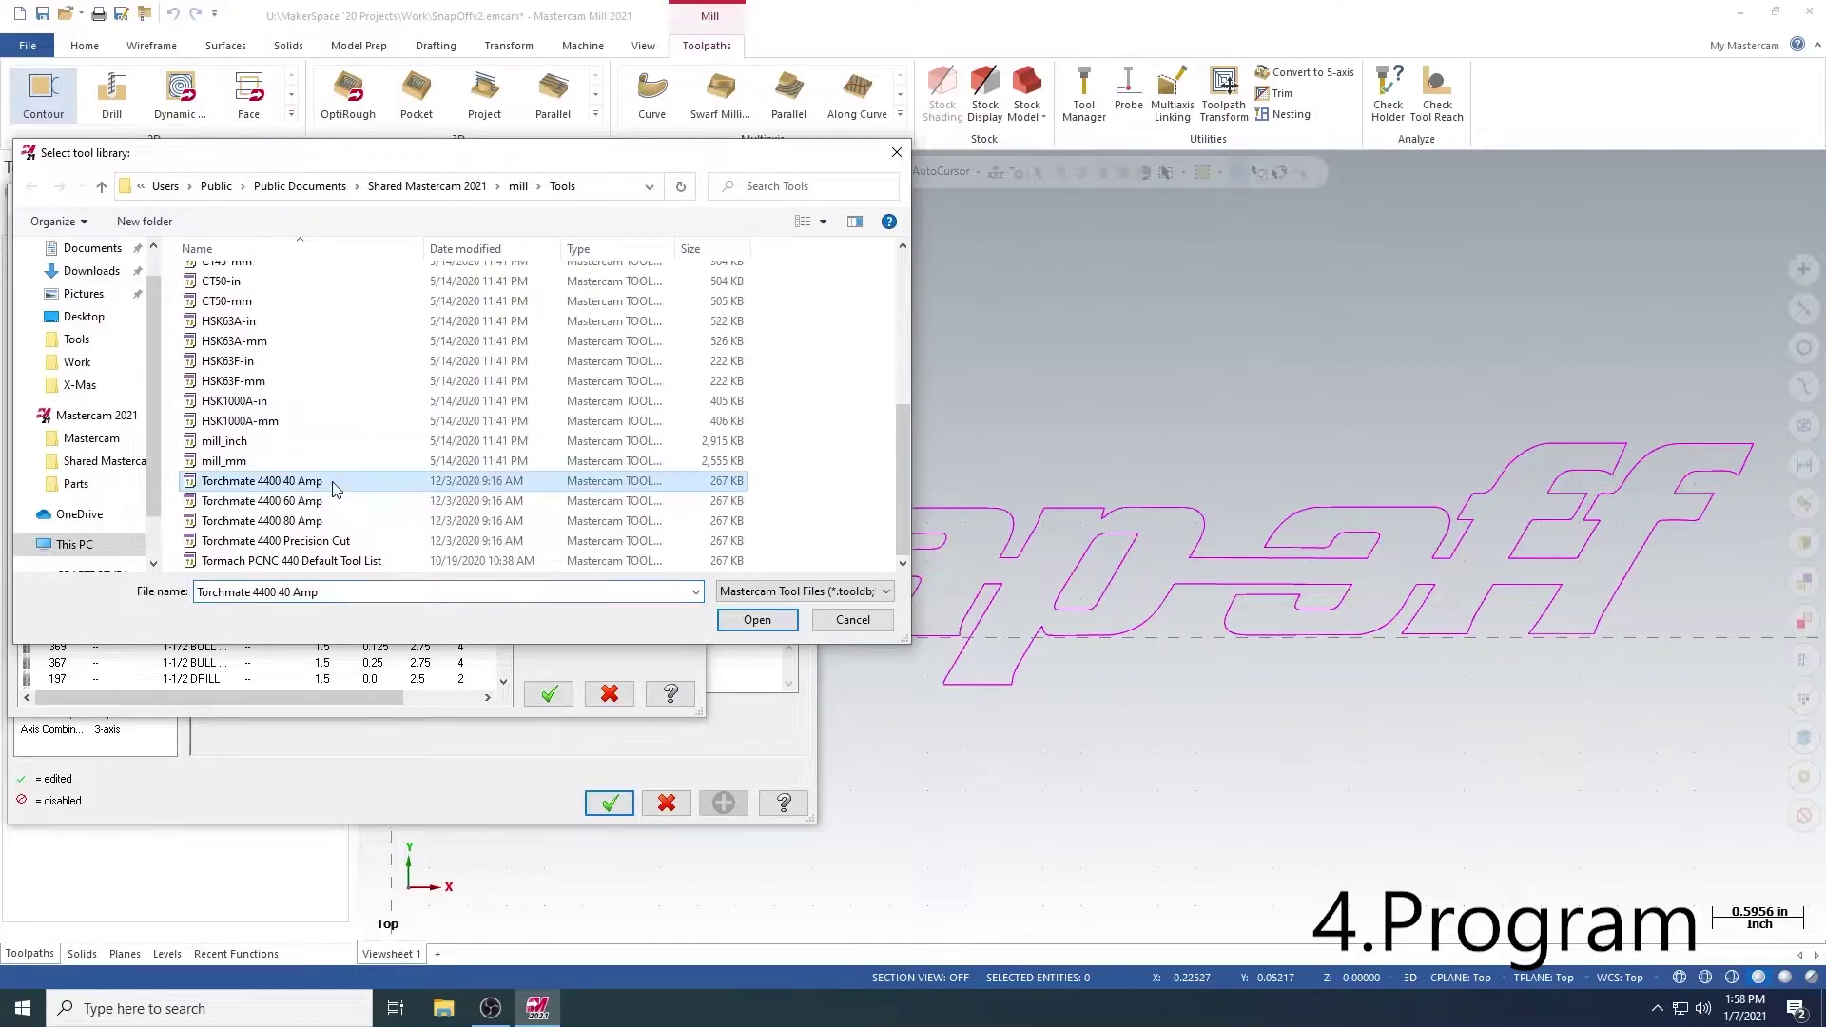
{"action": "left_click", "coordinate": [757, 619]}
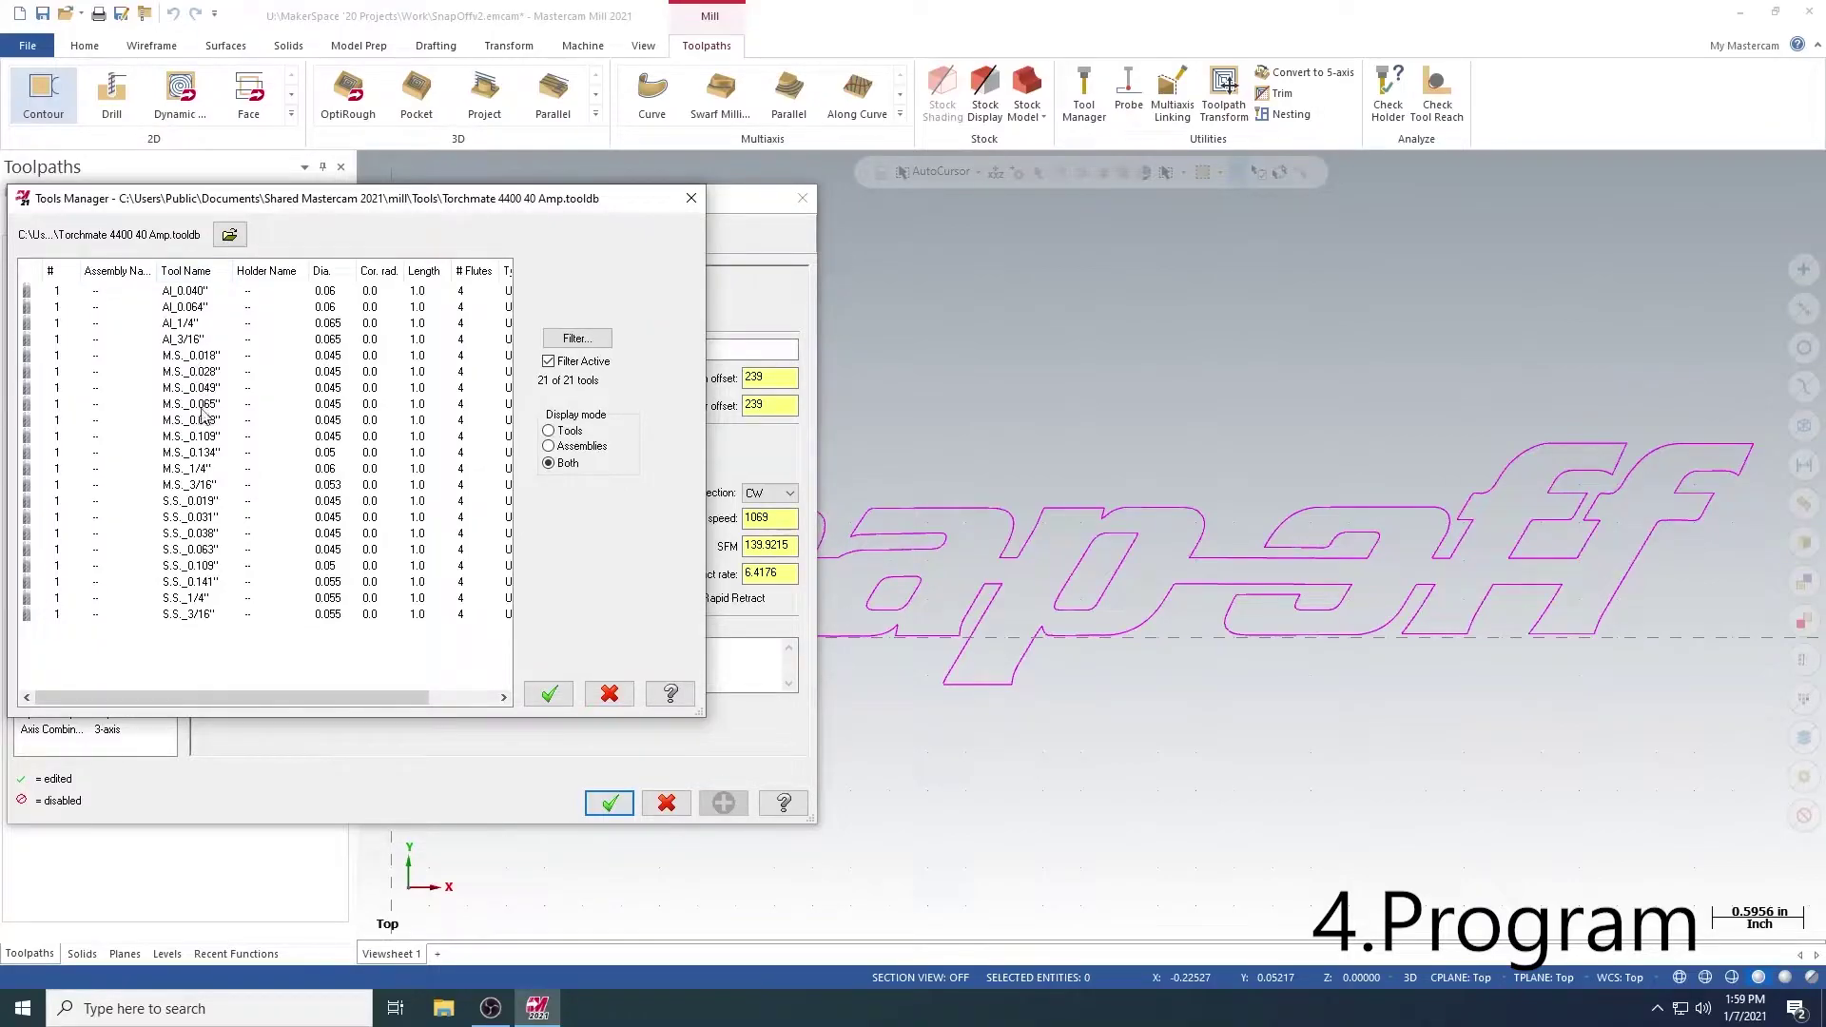
{"action": "left_click", "coordinate": [196, 469]}
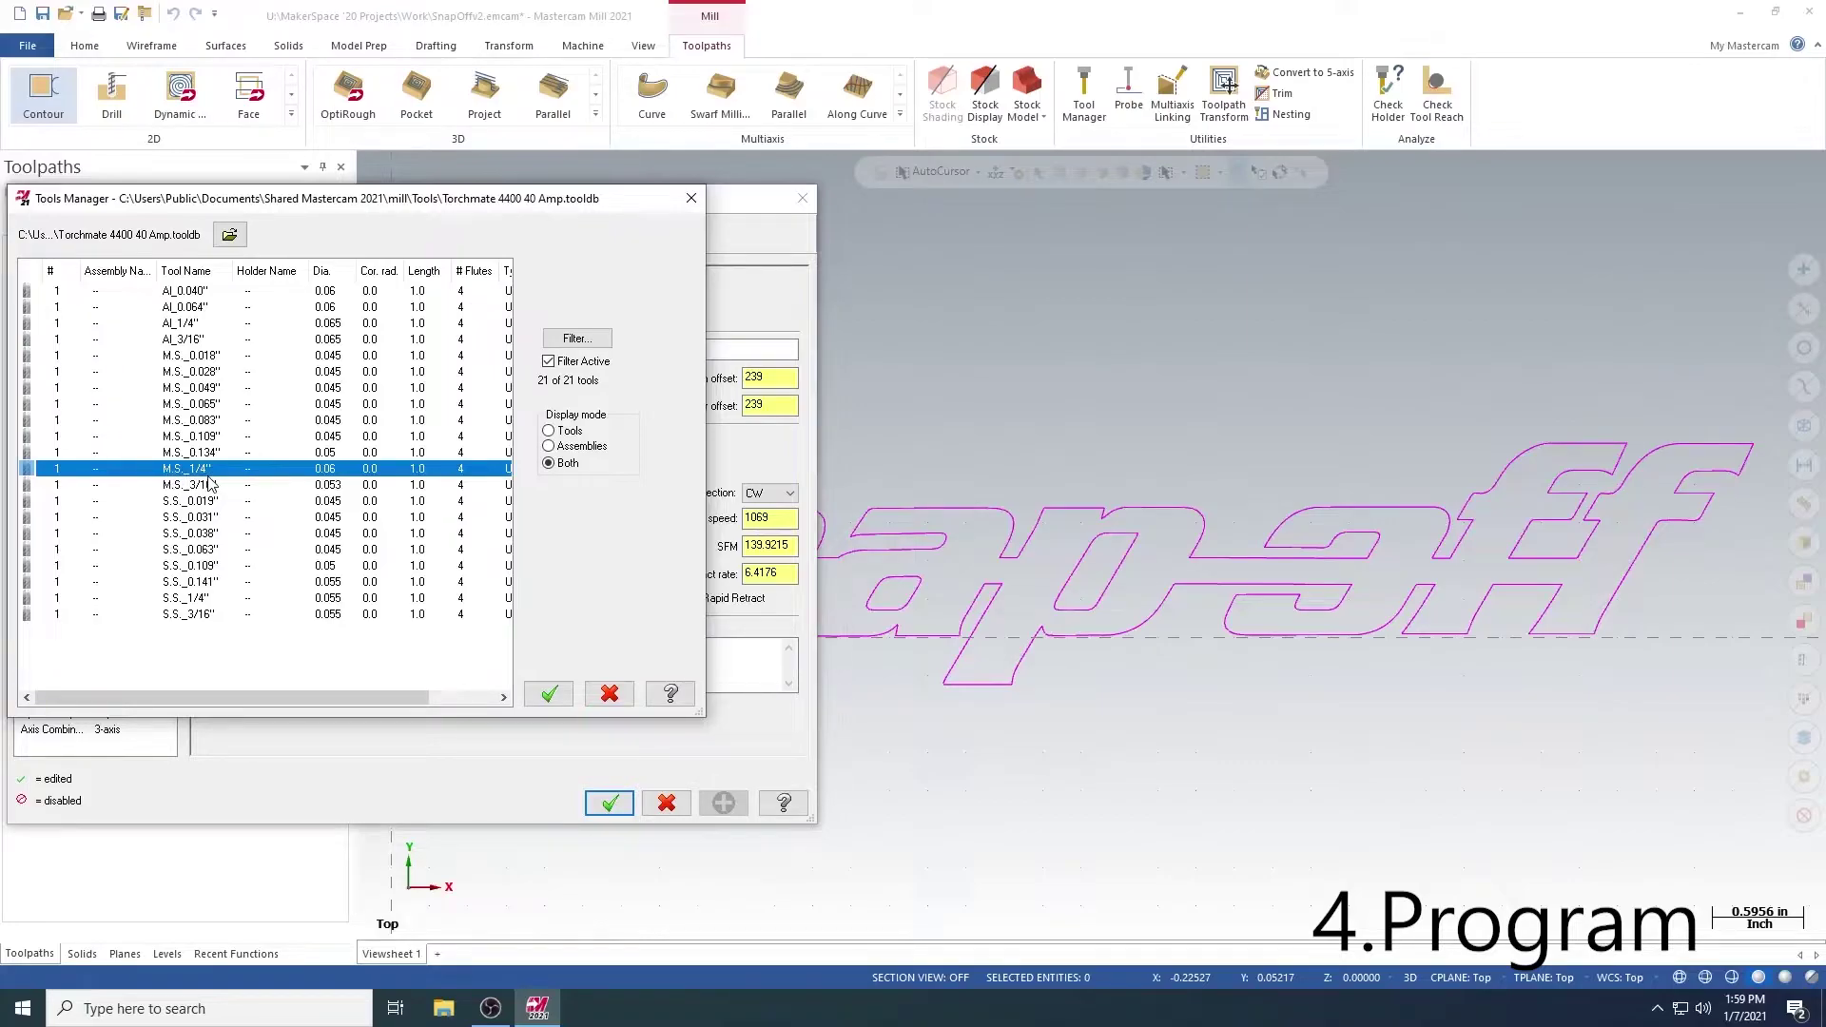
{"action": "left_click", "coordinate": [549, 695]}
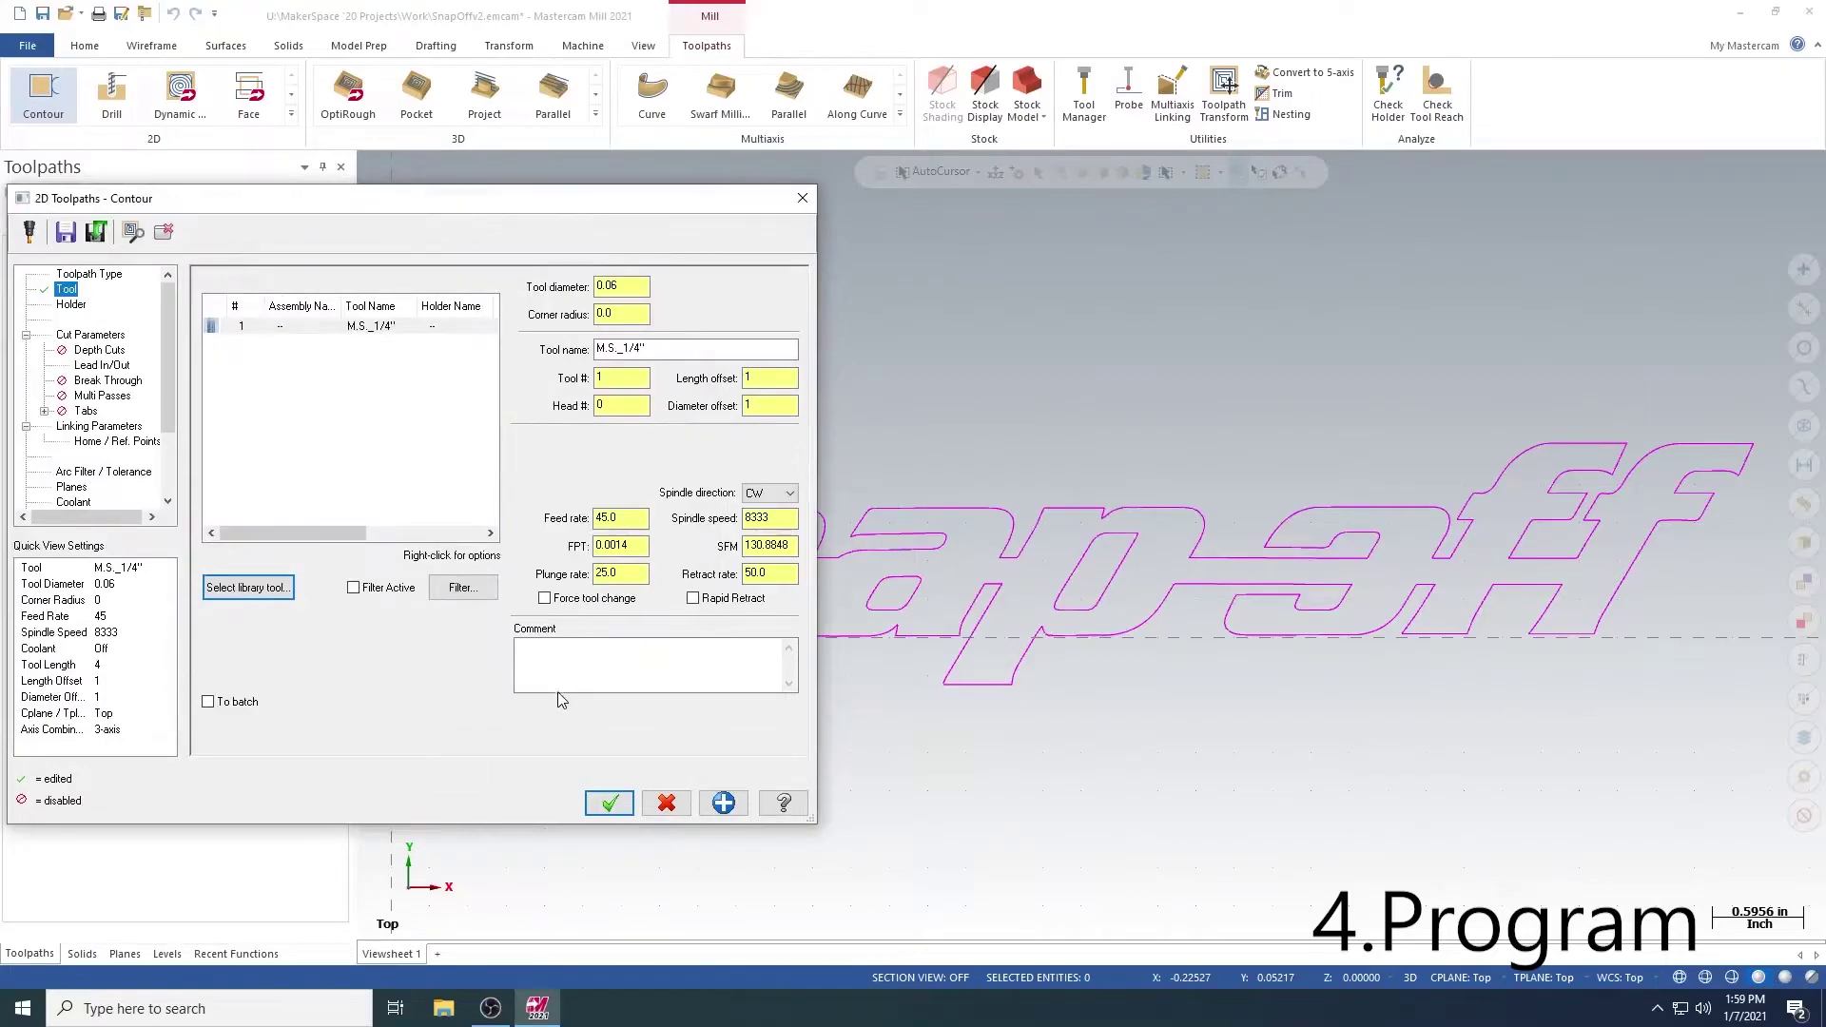
Generate the a and p contour with the M.S._1/4" tool and start another contour
{"action": "left_click", "coordinate": [405, 331]}
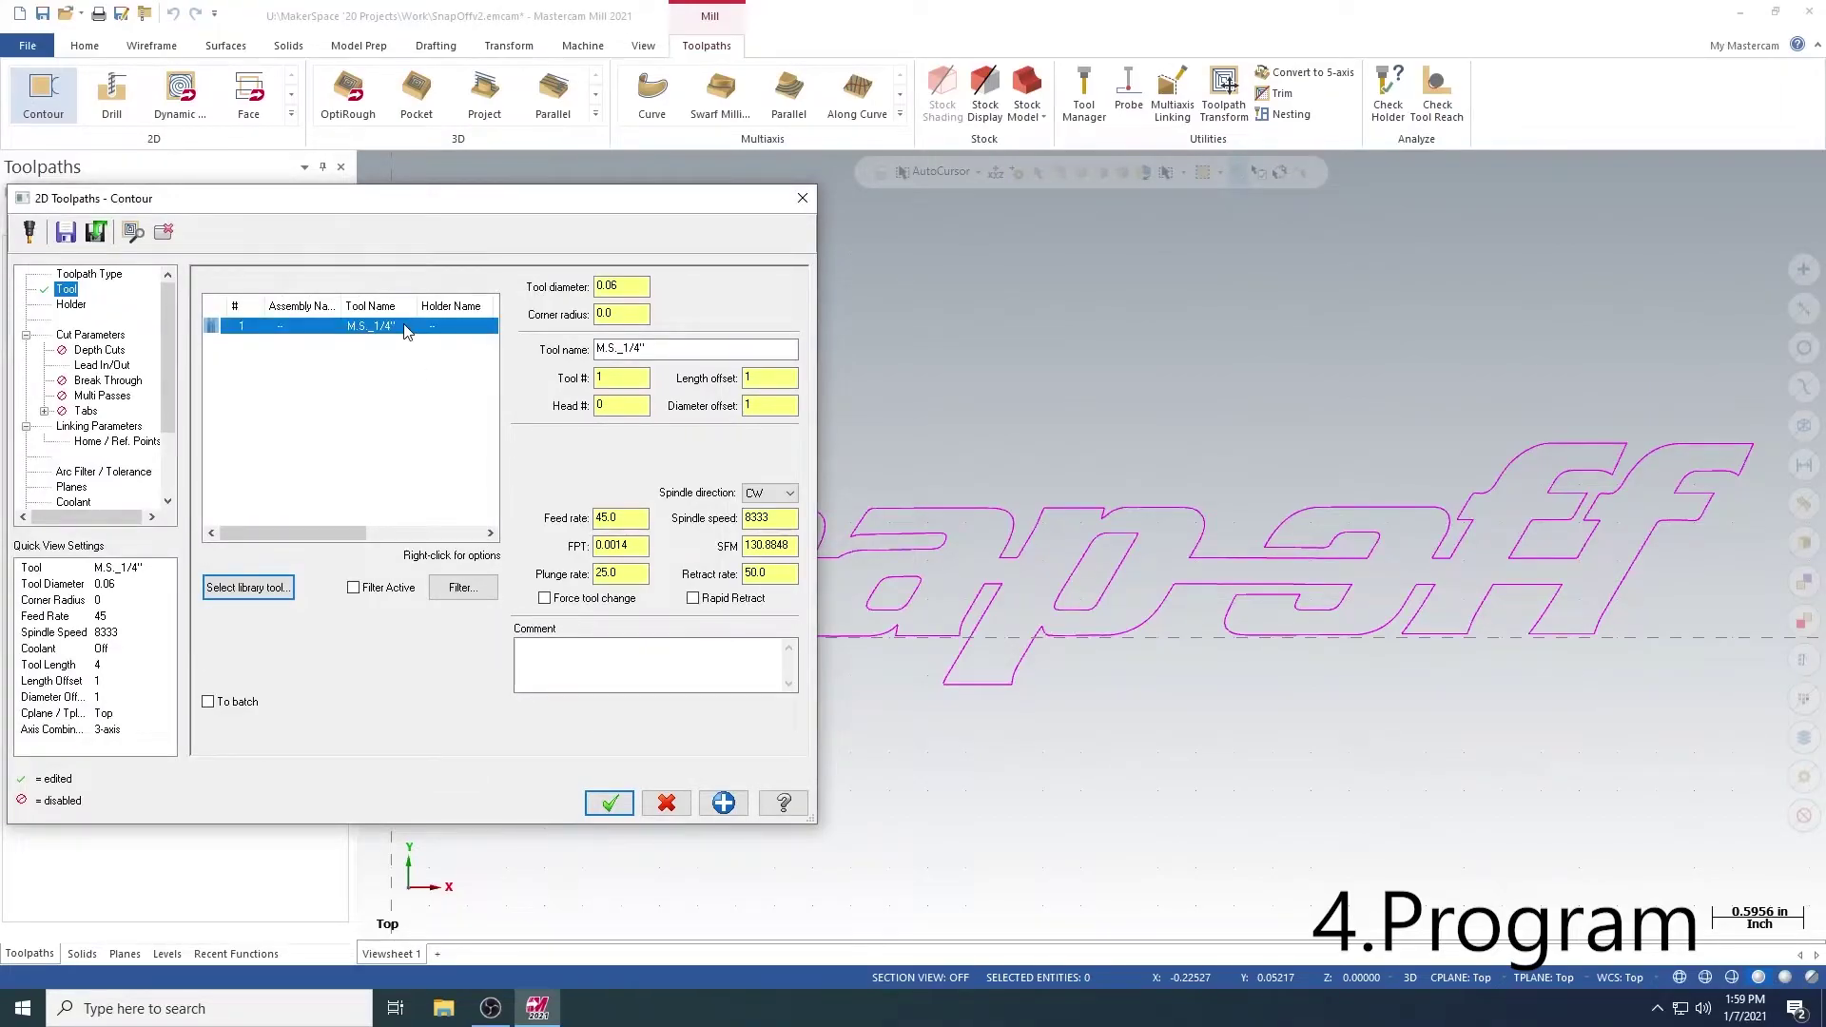
{"action": "left_click", "coordinate": [605, 806]}
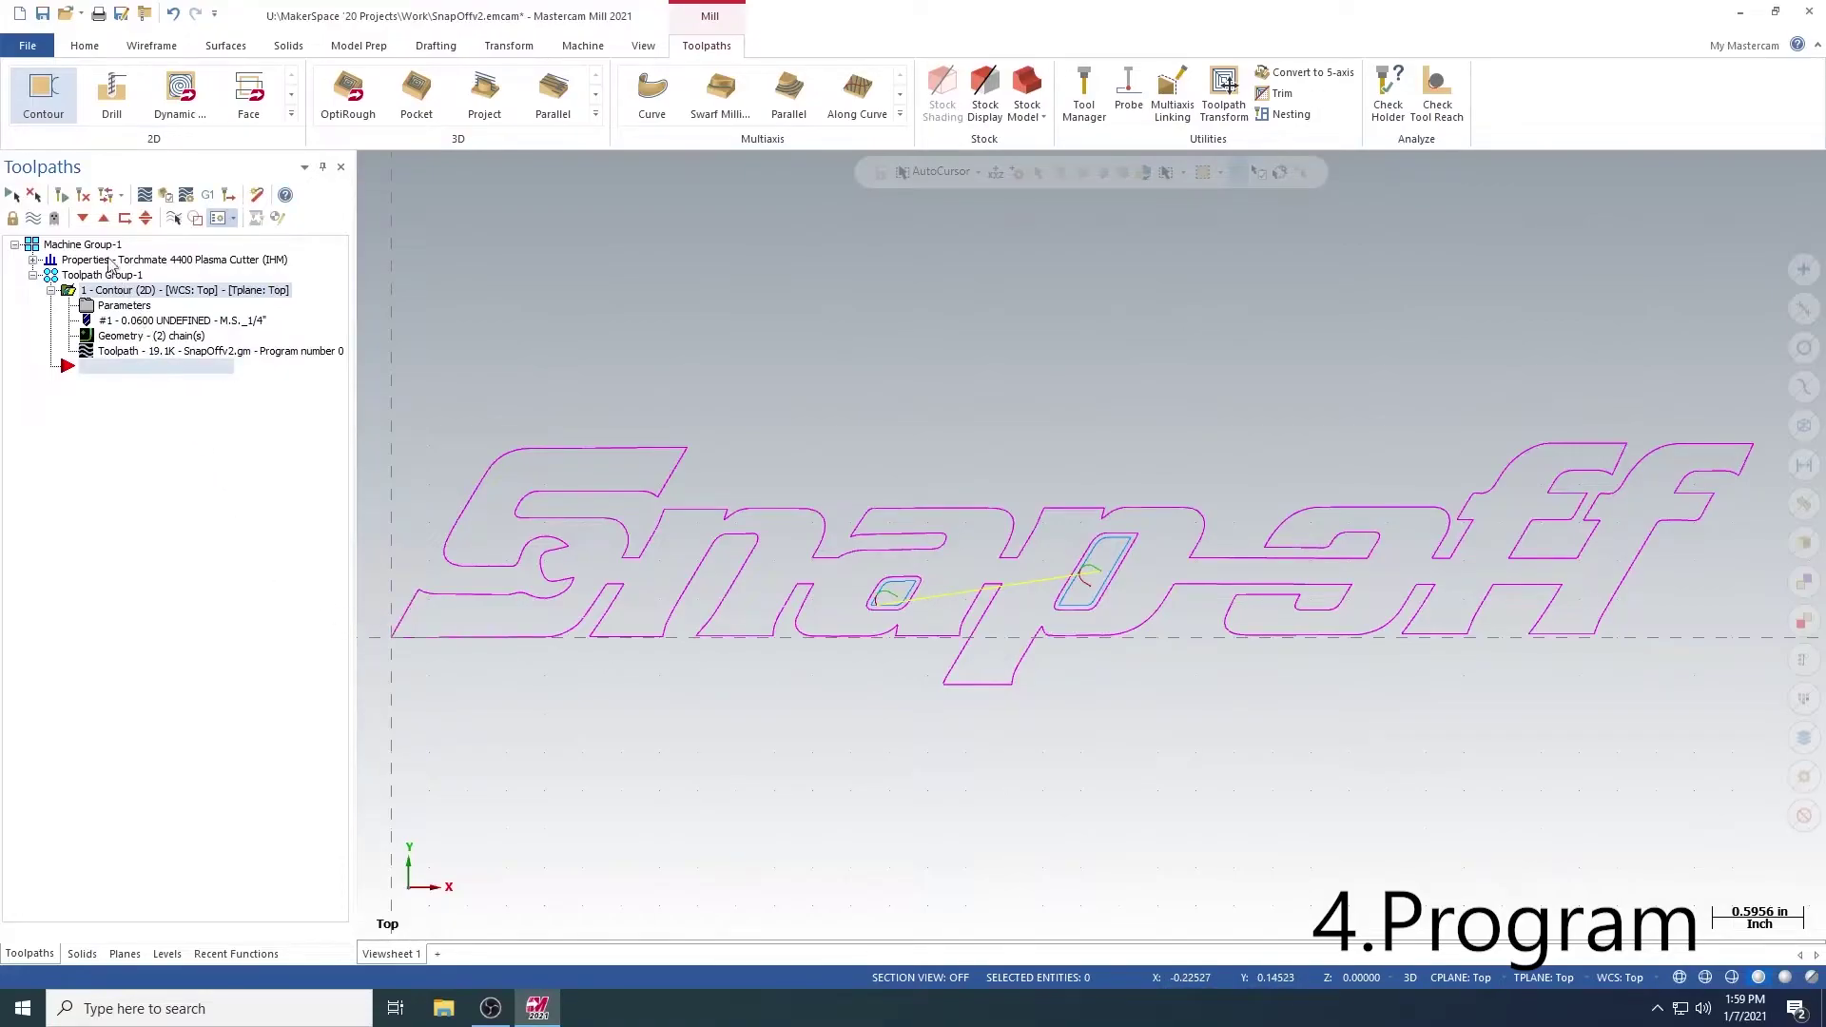
{"action": "left_click", "coordinate": [44, 98]}
Chain the outer SnapOff outline and generate its contour with the M.S._1/4" tool
{"action": "left_click", "coordinate": [43, 100]}
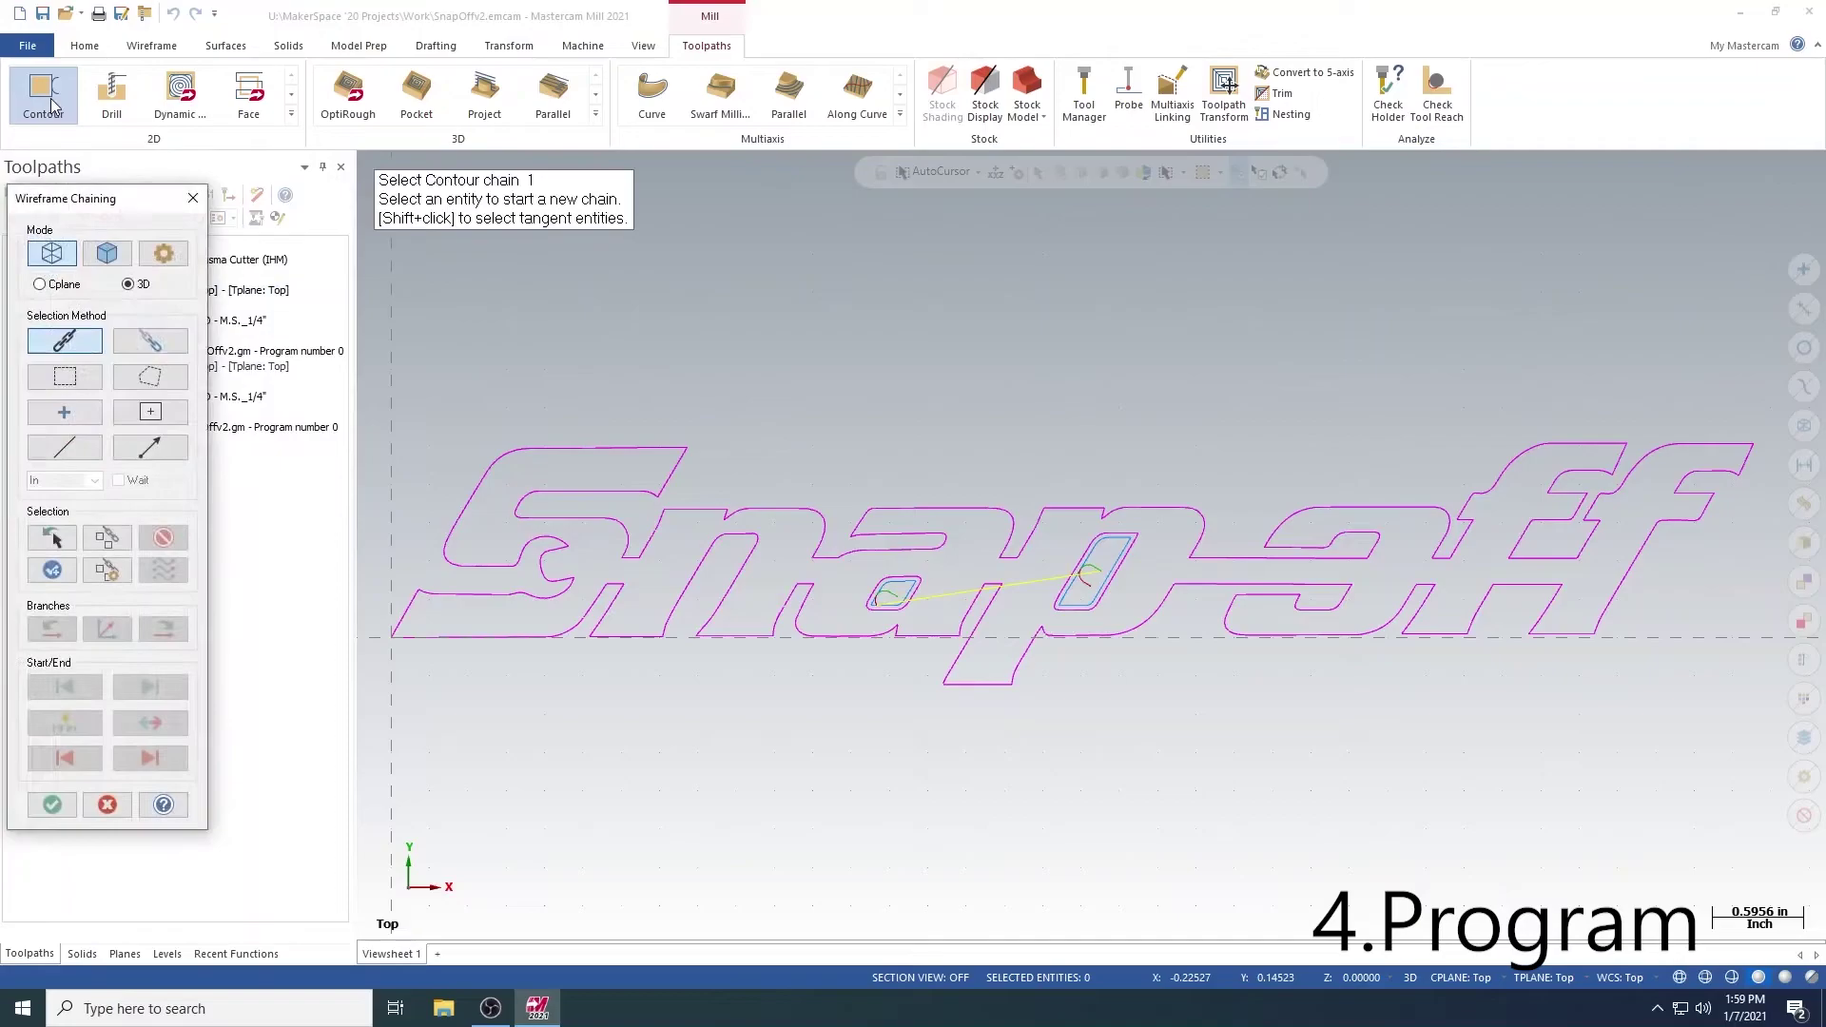
{"action": "left_click", "coordinate": [409, 611]}
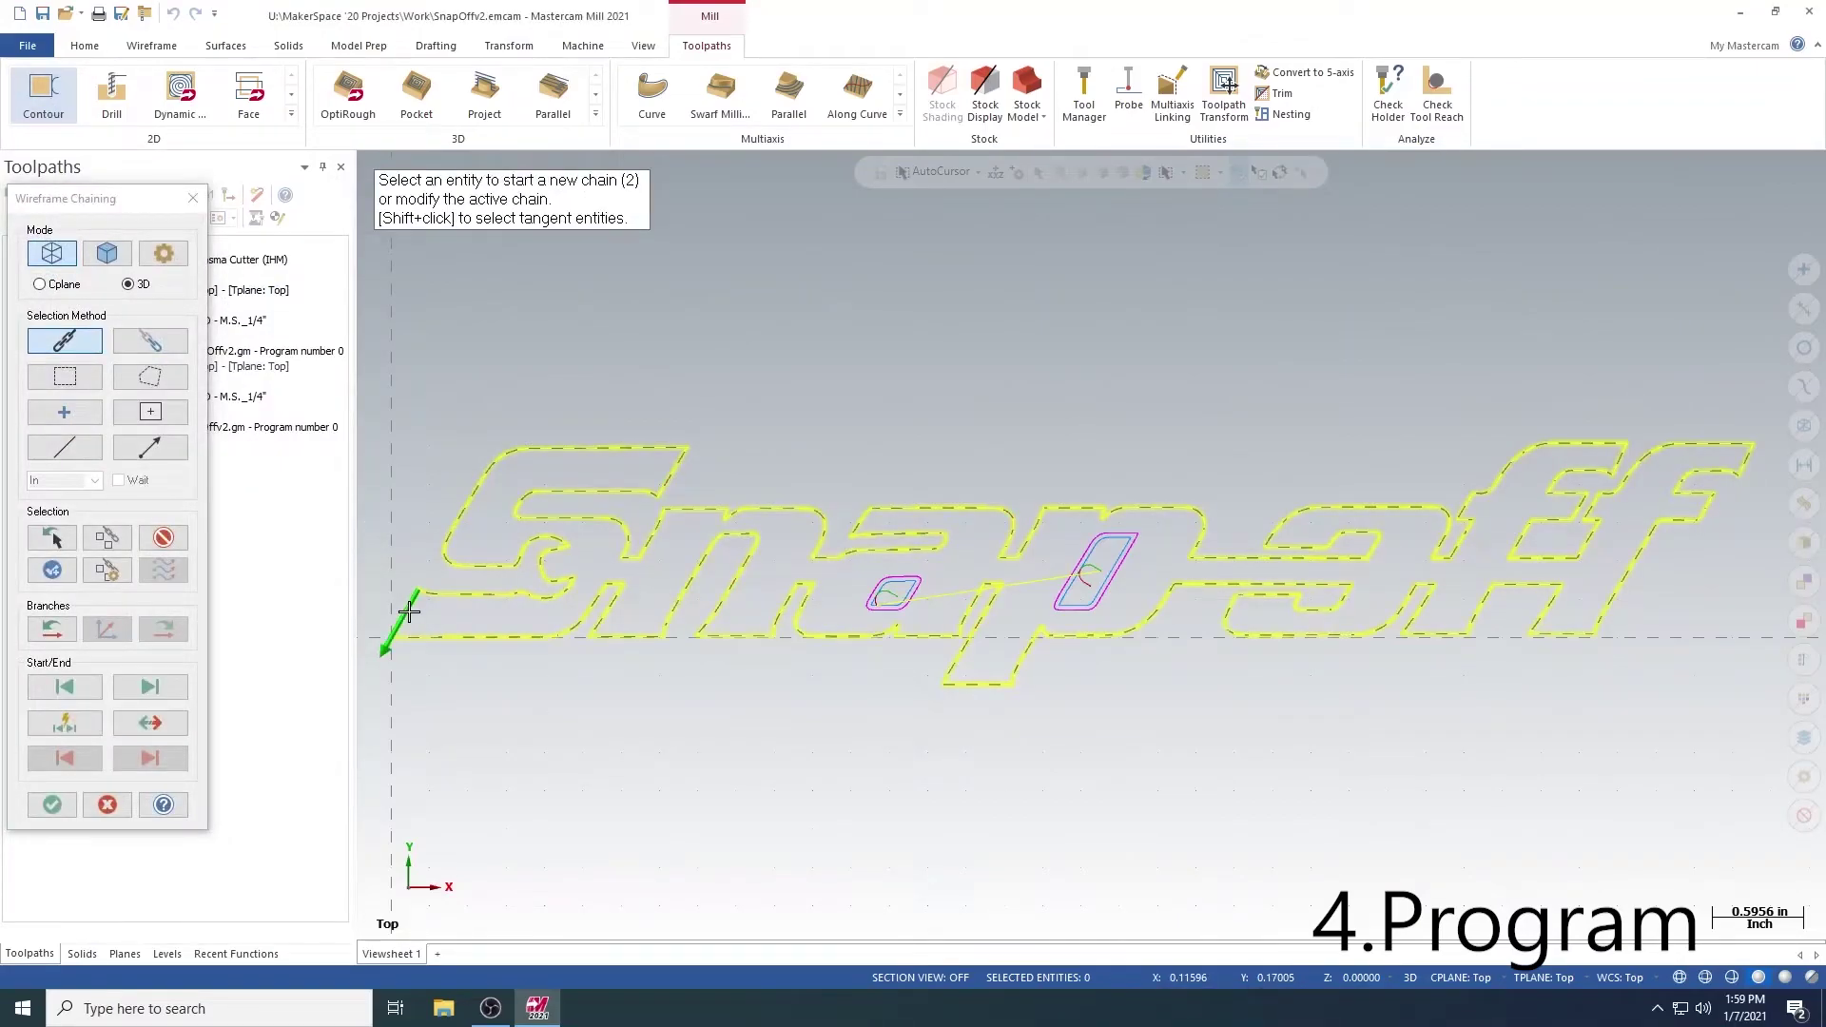
{"action": "left_click", "coordinate": [61, 810]}
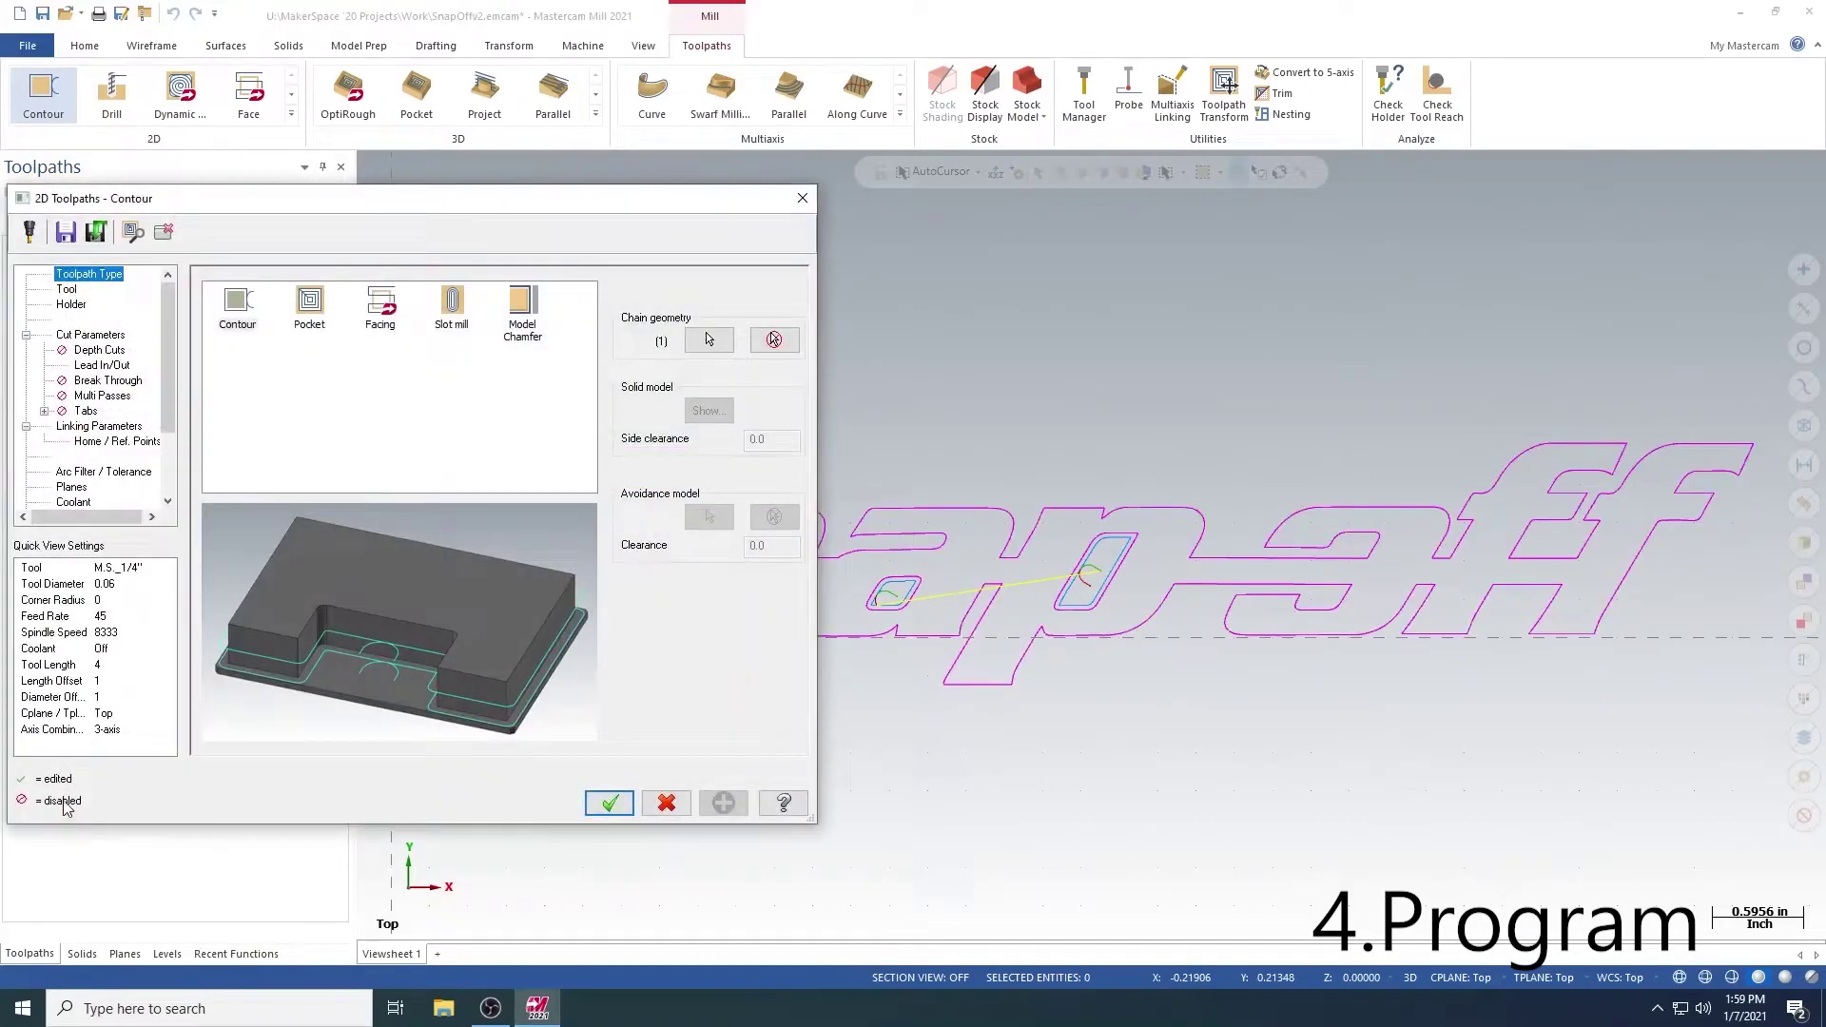
{"action": "left_click", "coordinate": [68, 290]}
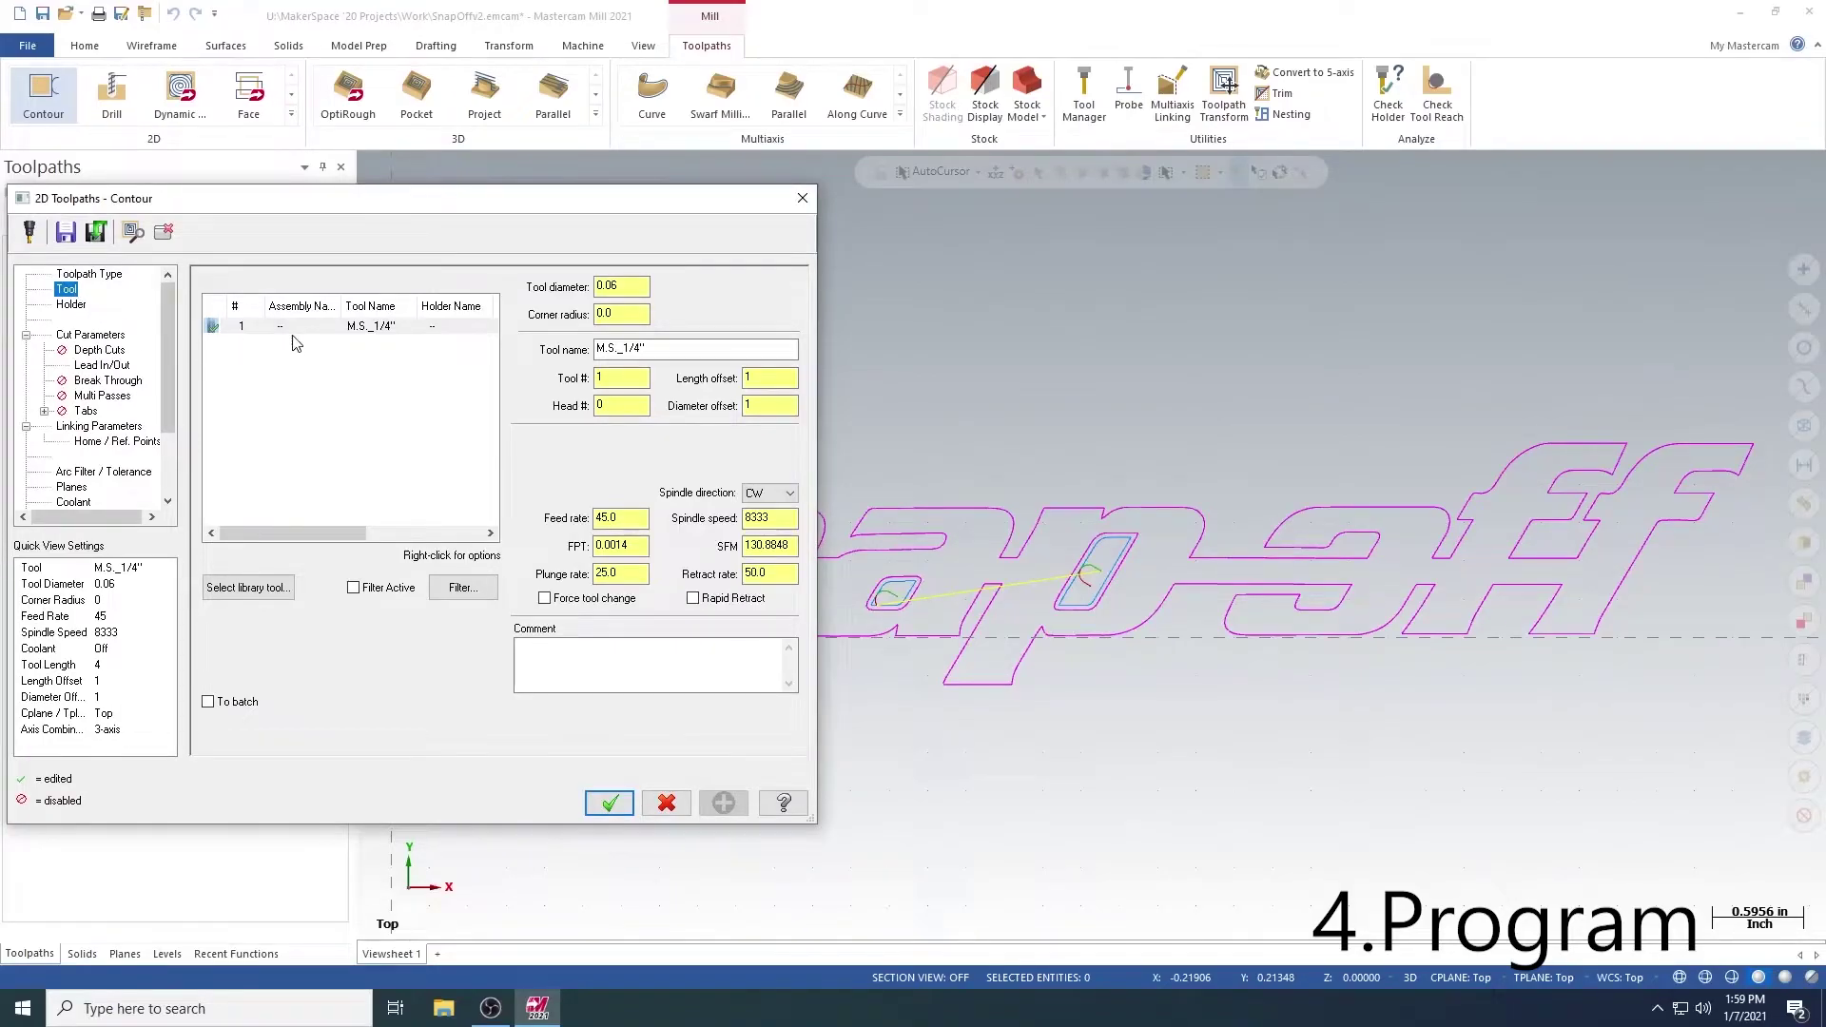
{"action": "left_click", "coordinate": [347, 332]}
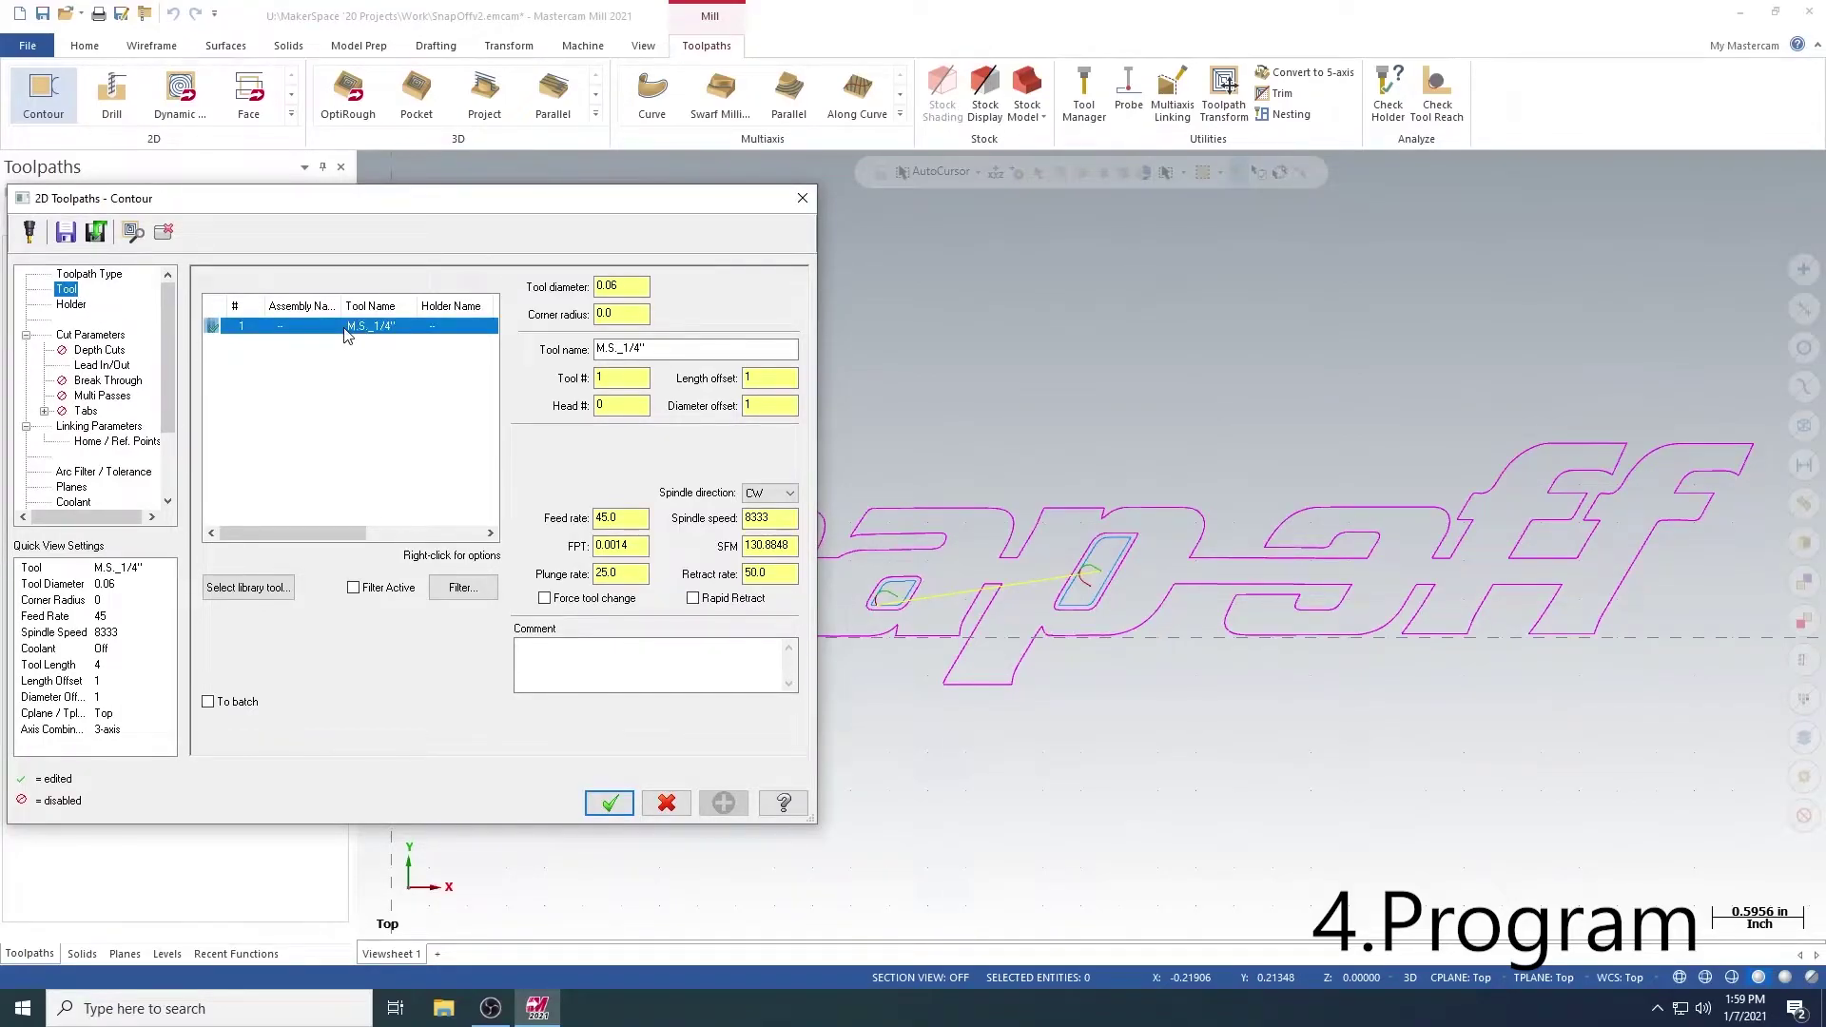
{"action": "left_click", "coordinate": [609, 802]}
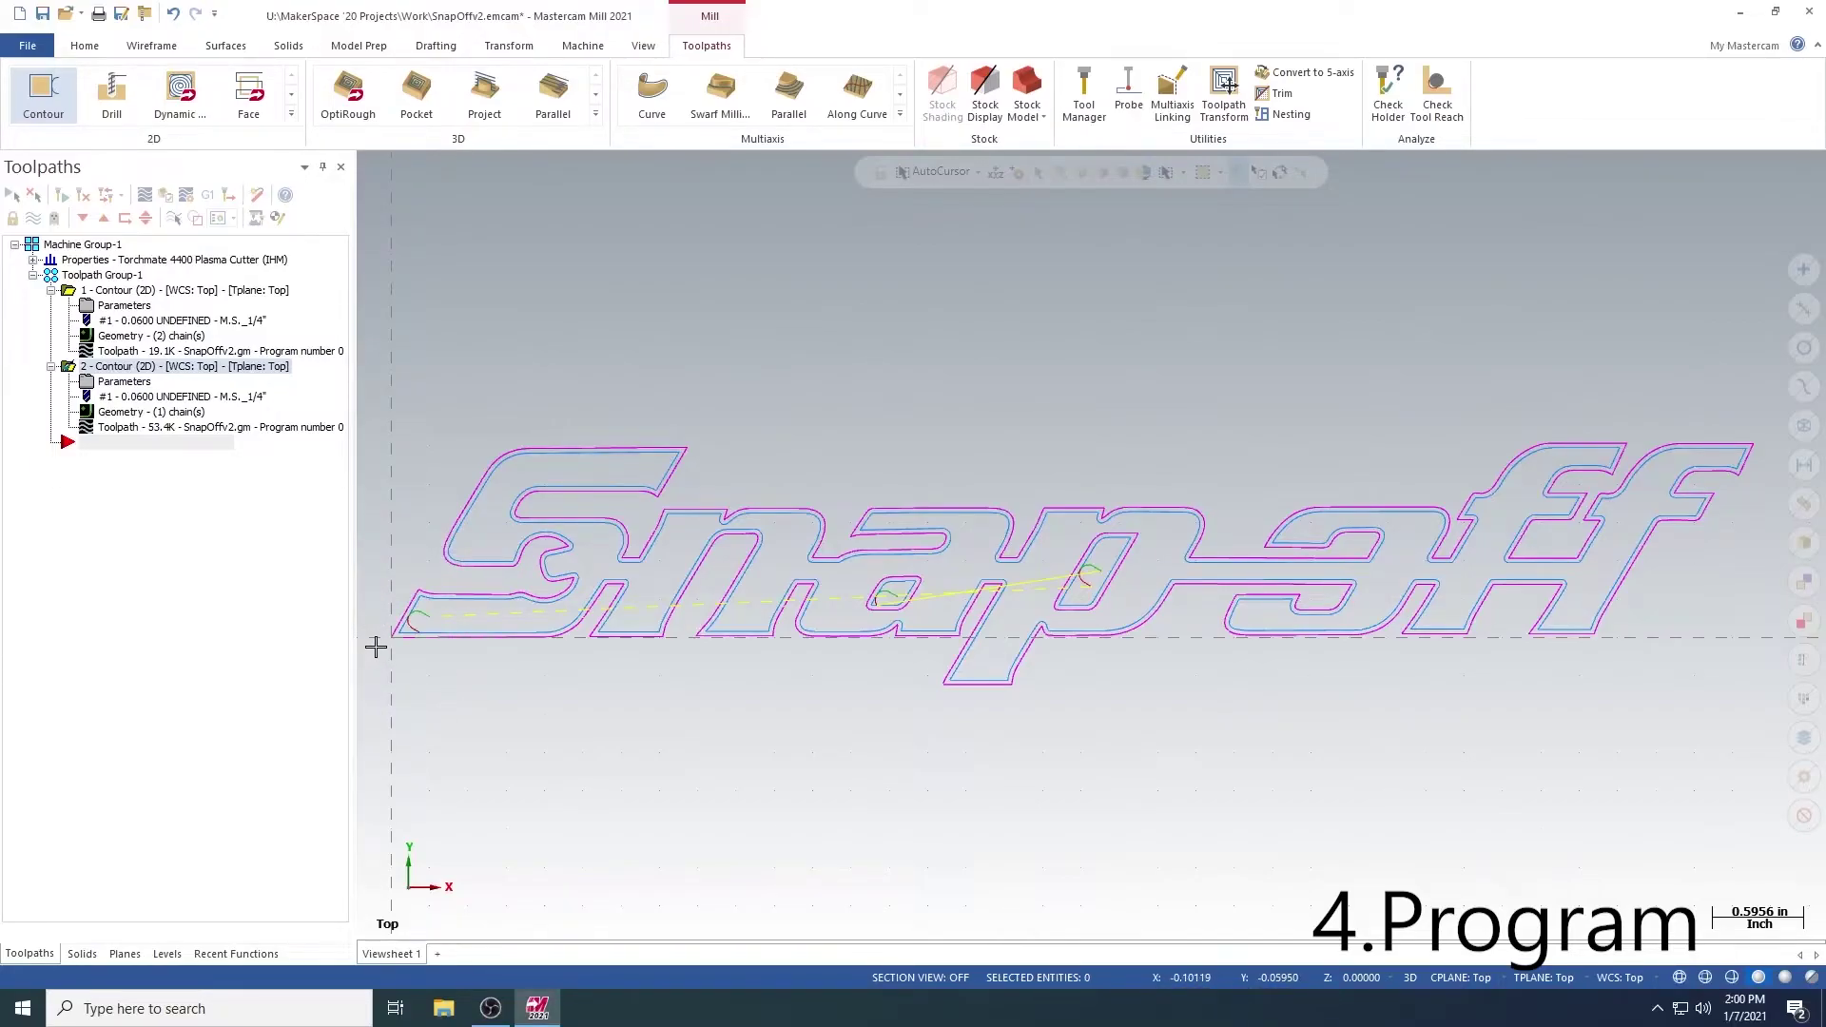
Use Change side on toolpath 2's outer Chain 1, then regenerate the toolpaths
{"action": "double_click", "coordinate": [151, 411]}
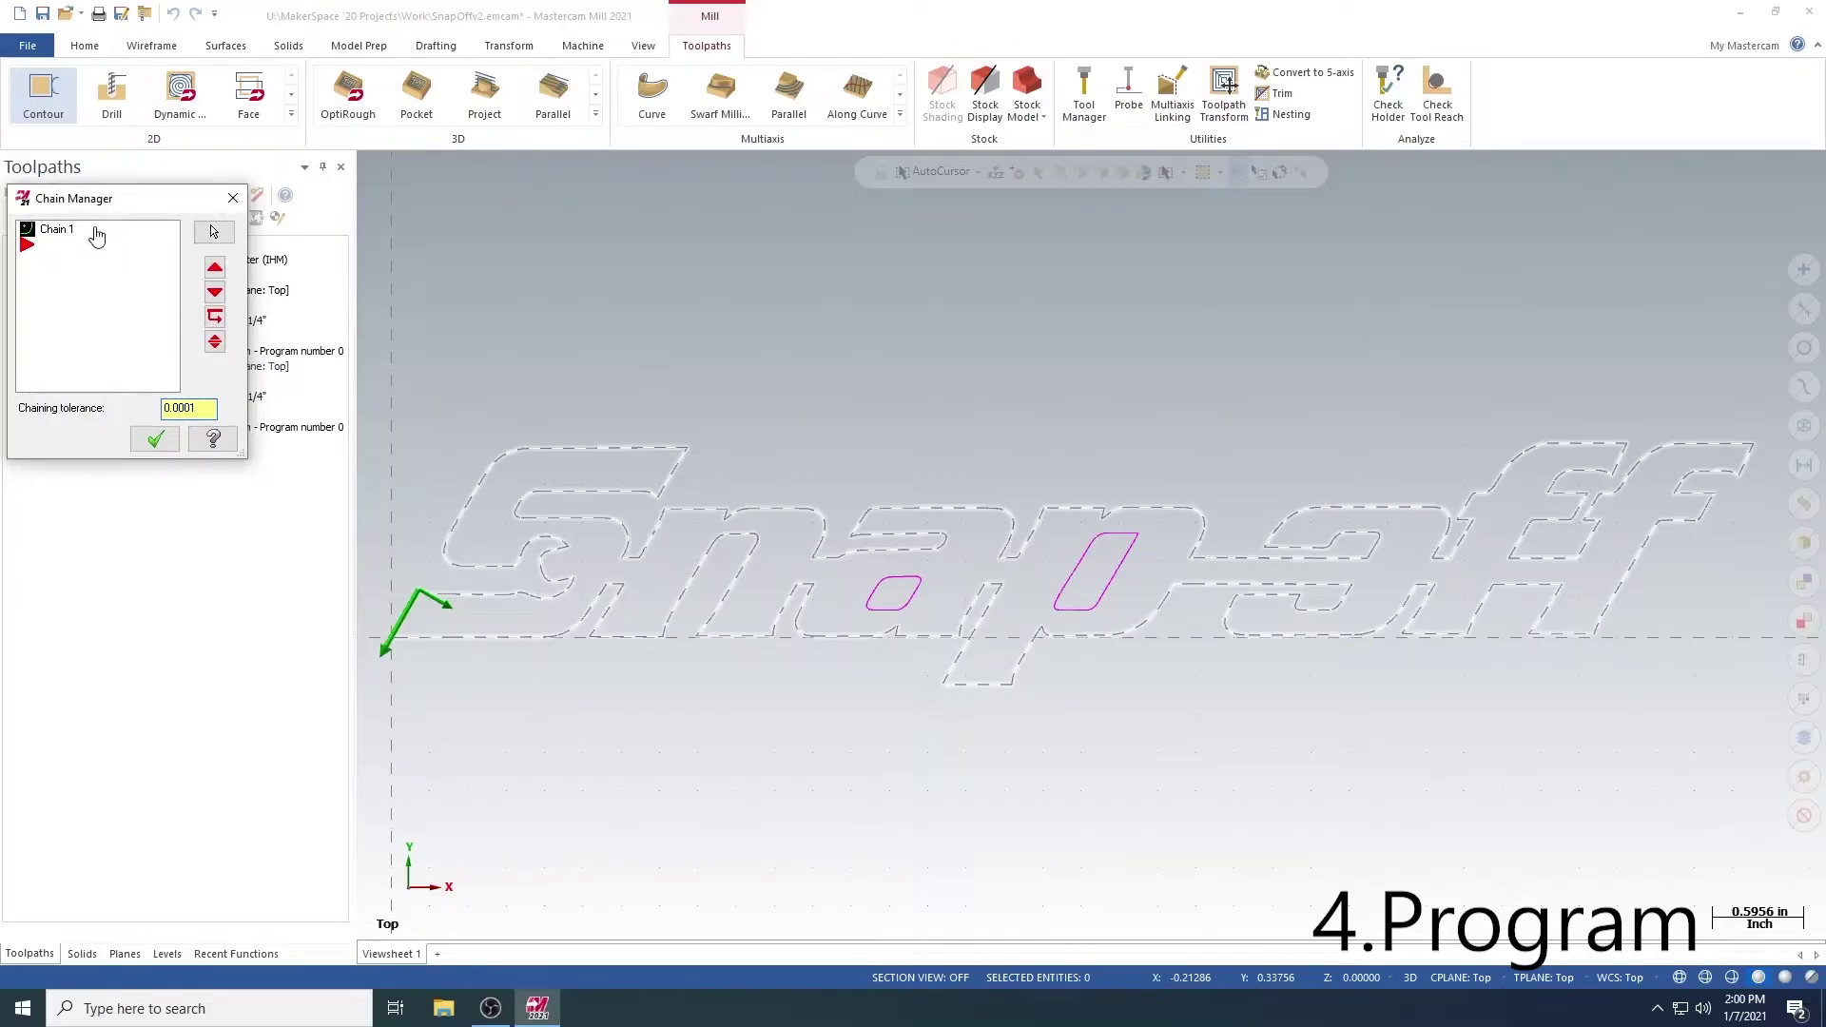
{"action": "left_click", "coordinate": [65, 229]}
{"action": "right_click", "coordinate": [96, 234]}
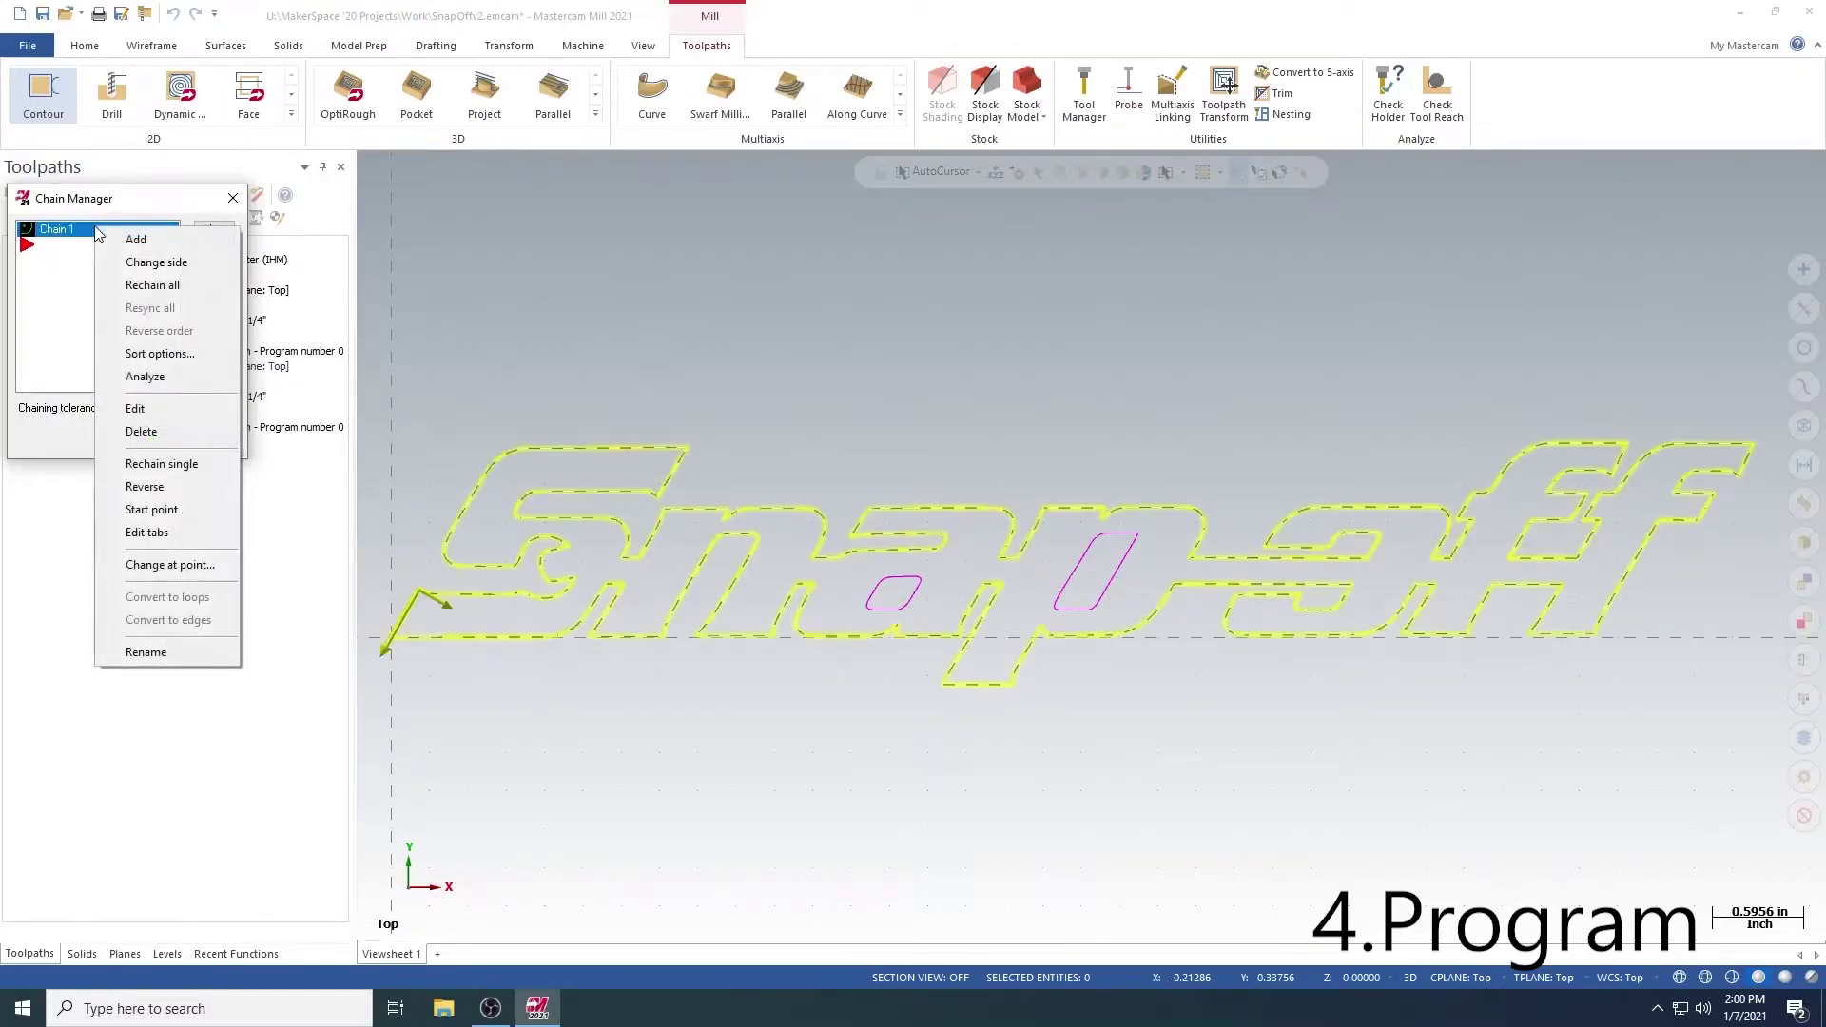
{"action": "left_click", "coordinate": [154, 264]}
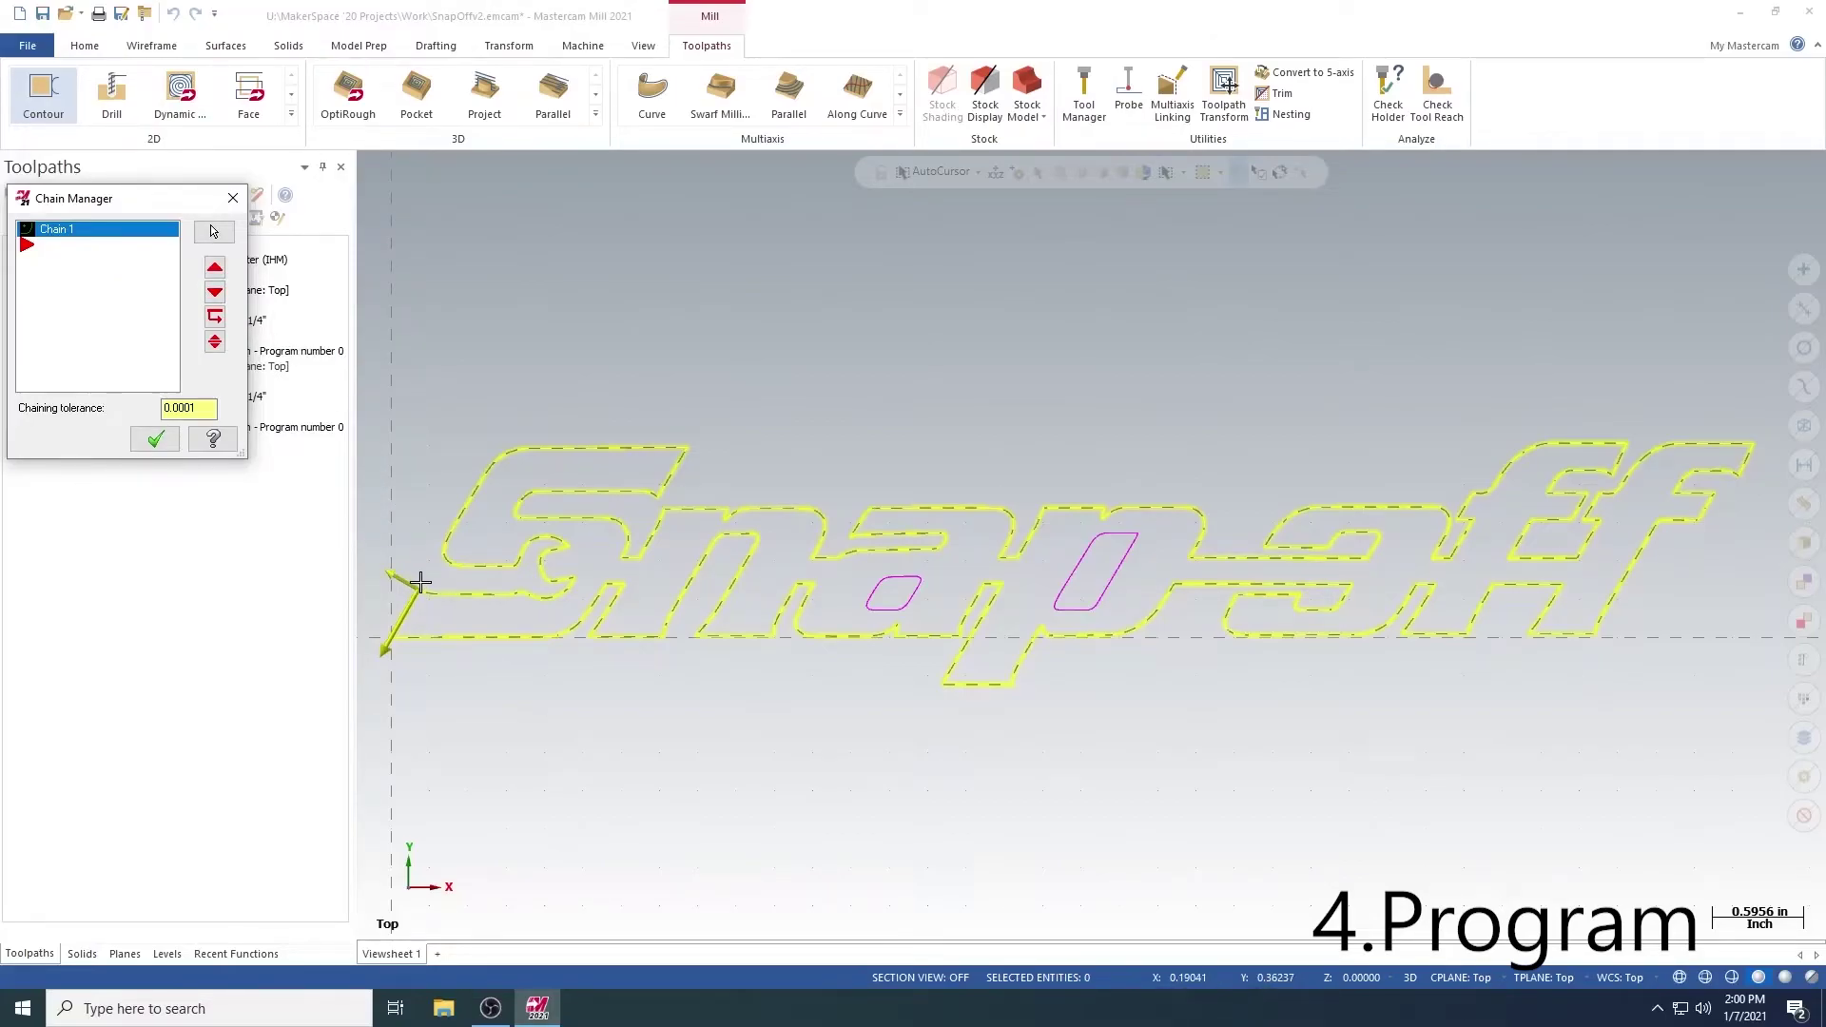
{"action": "left_click", "coordinate": [155, 440]}
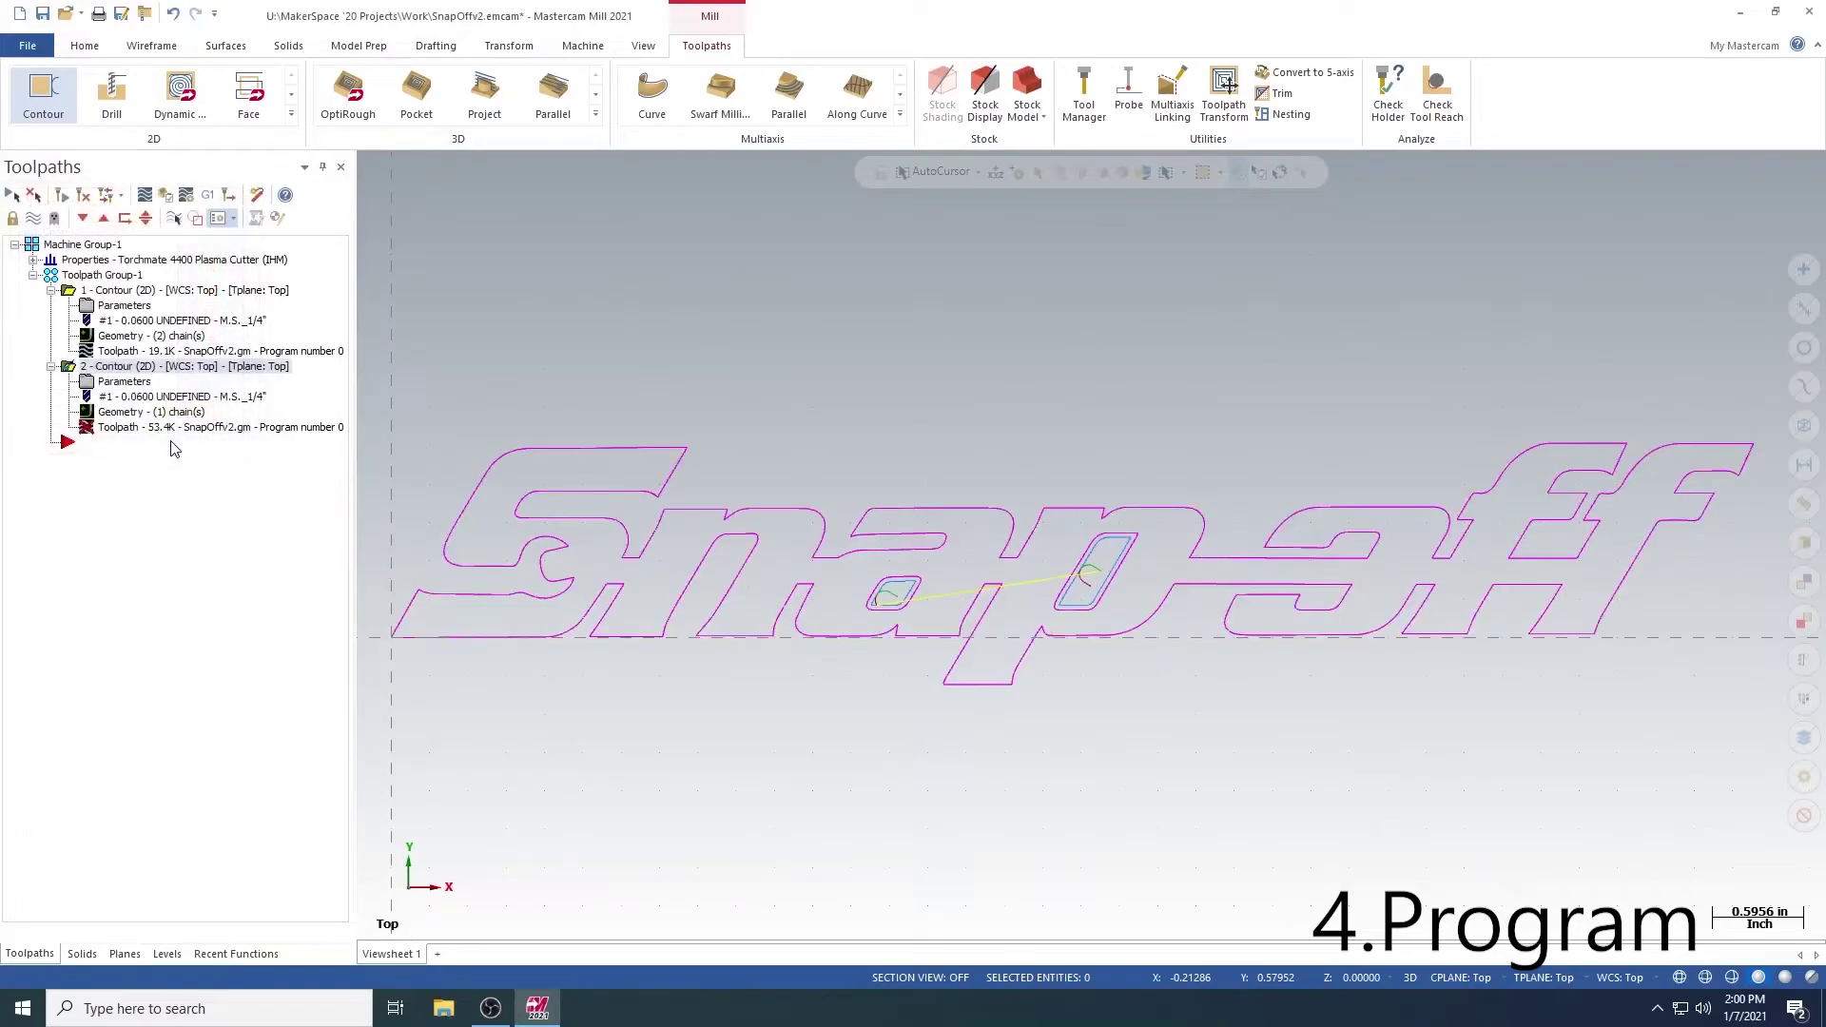
{"action": "left_click", "coordinate": [84, 196]}
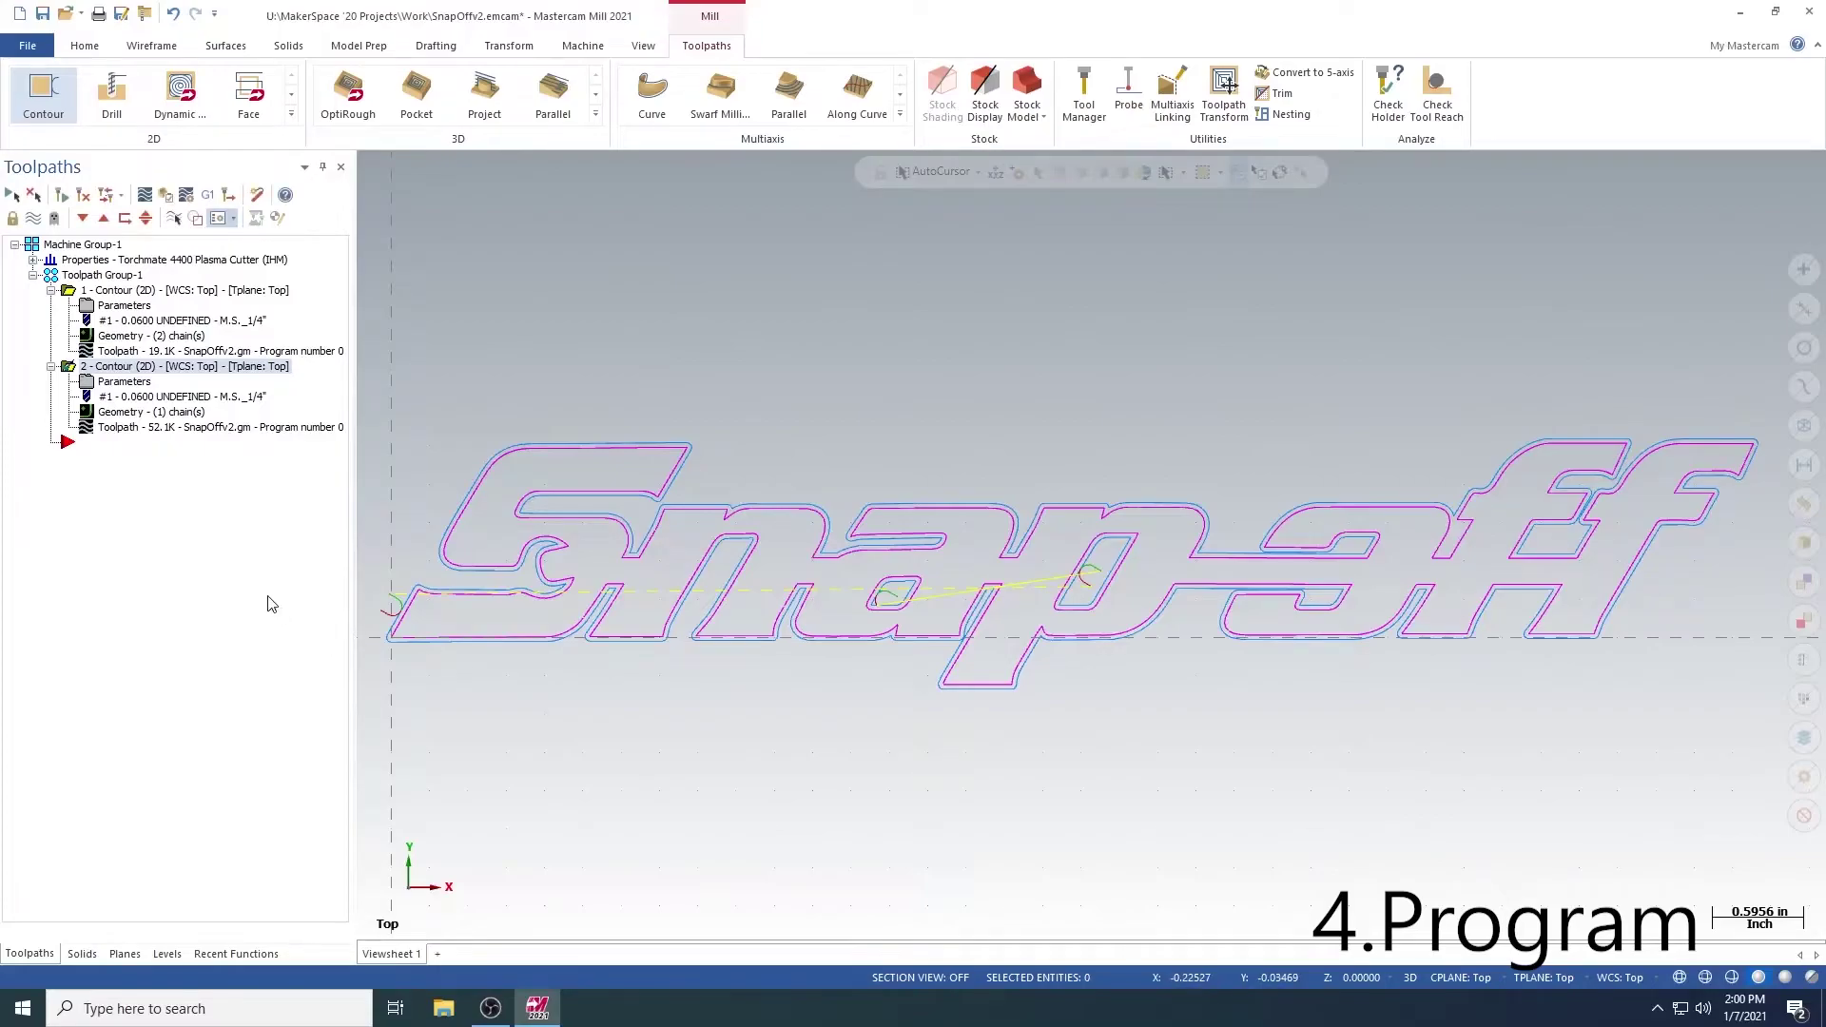
Post all operations to SnapOffv2.gm on the CRAFTBOT (E:) drive
{"action": "left_click", "coordinate": [210, 194]}
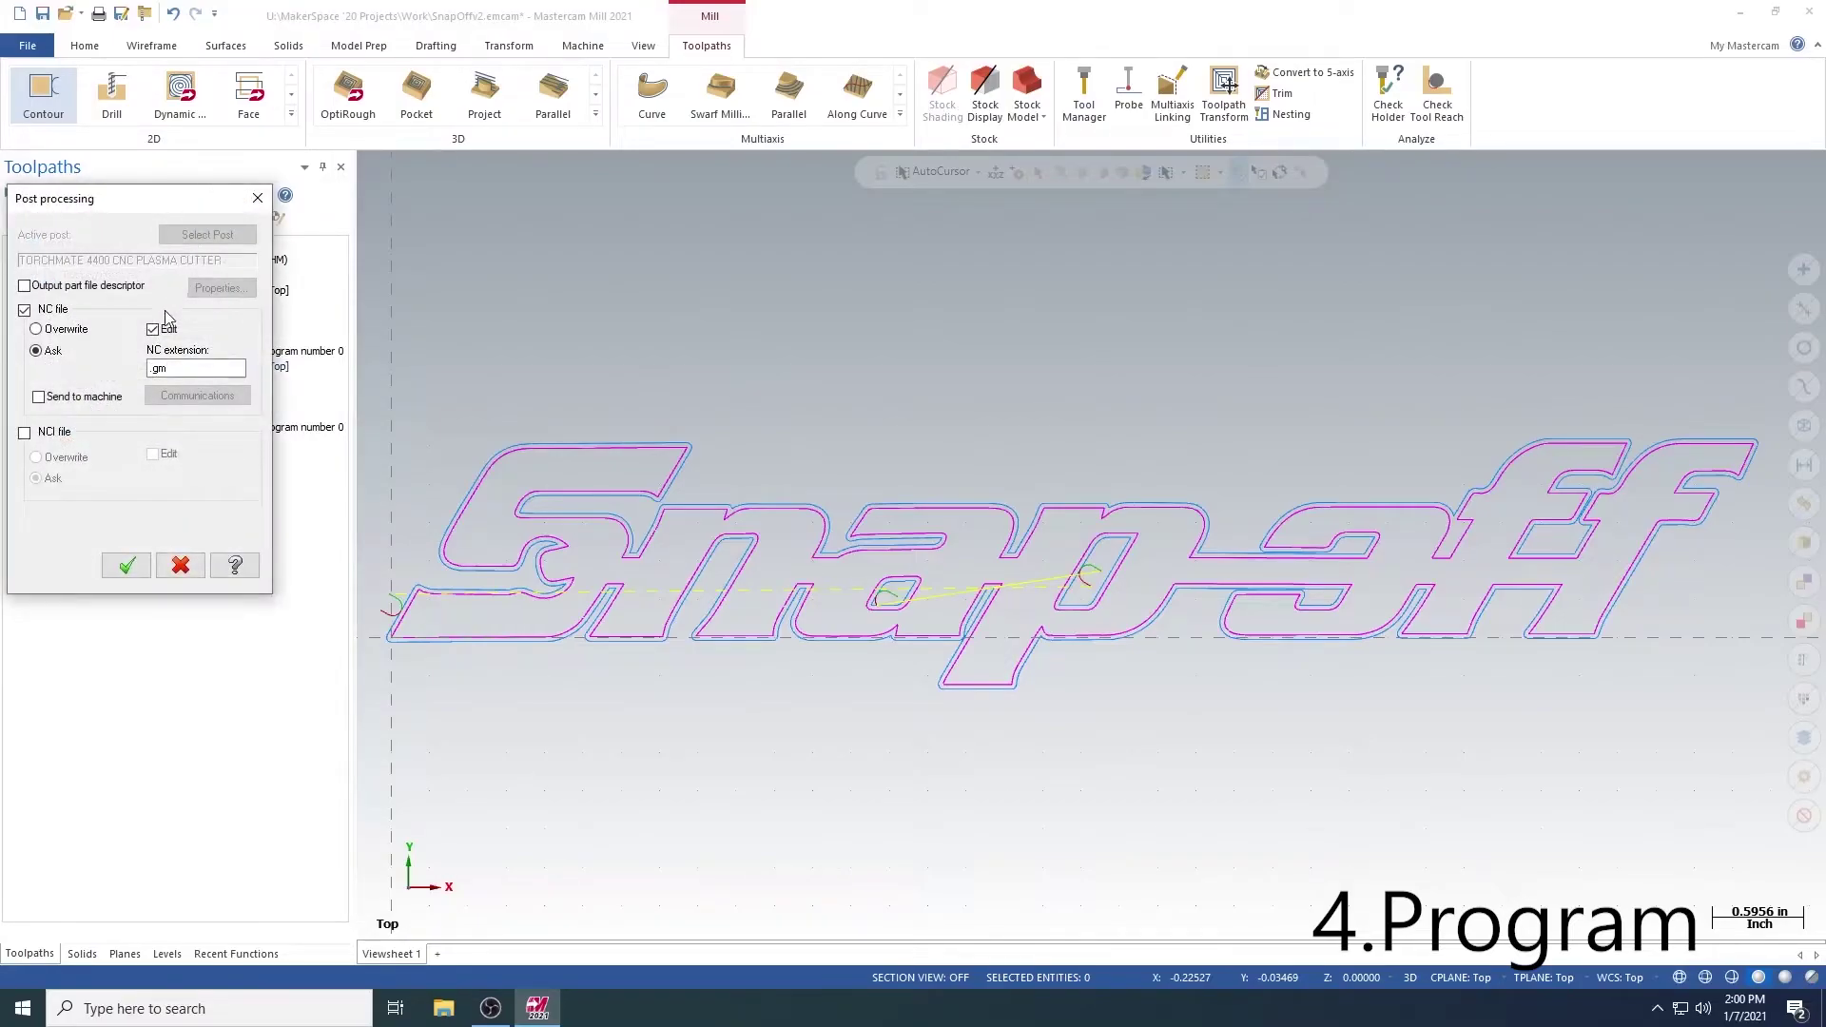
{"action": "left_click", "coordinate": [123, 569]}
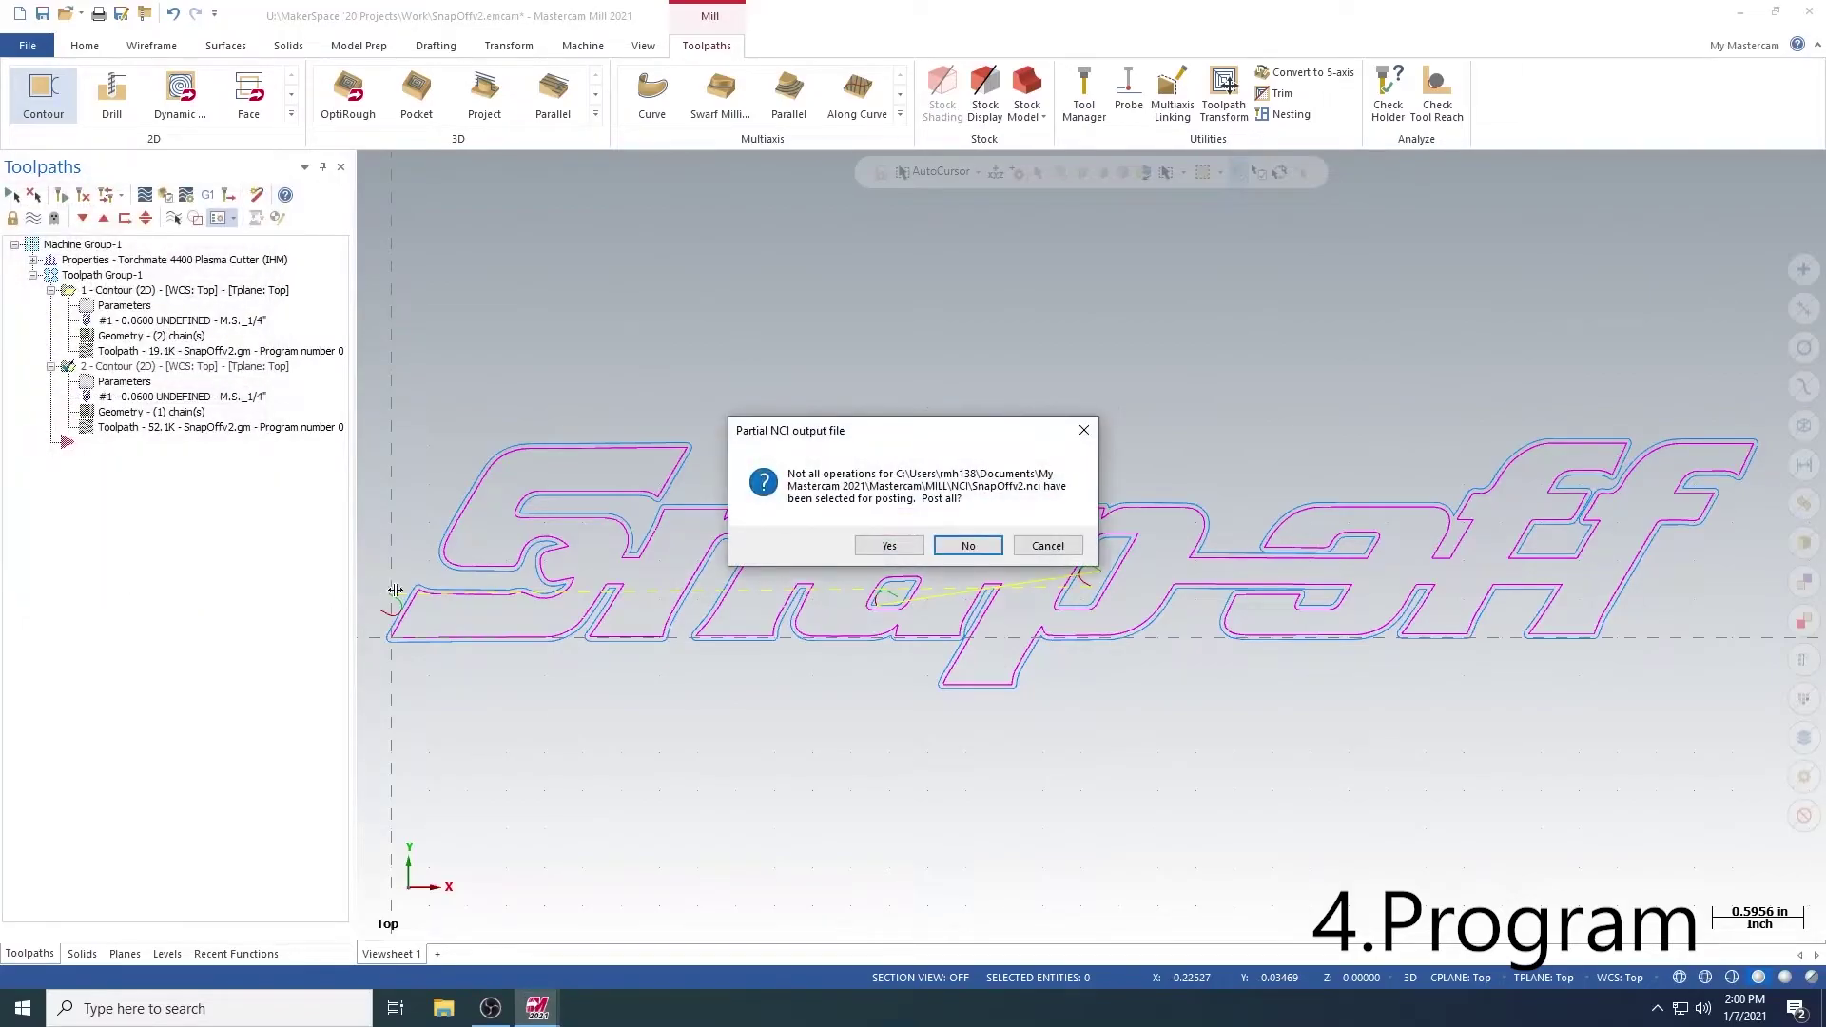
{"action": "left_click", "coordinate": [887, 547]}
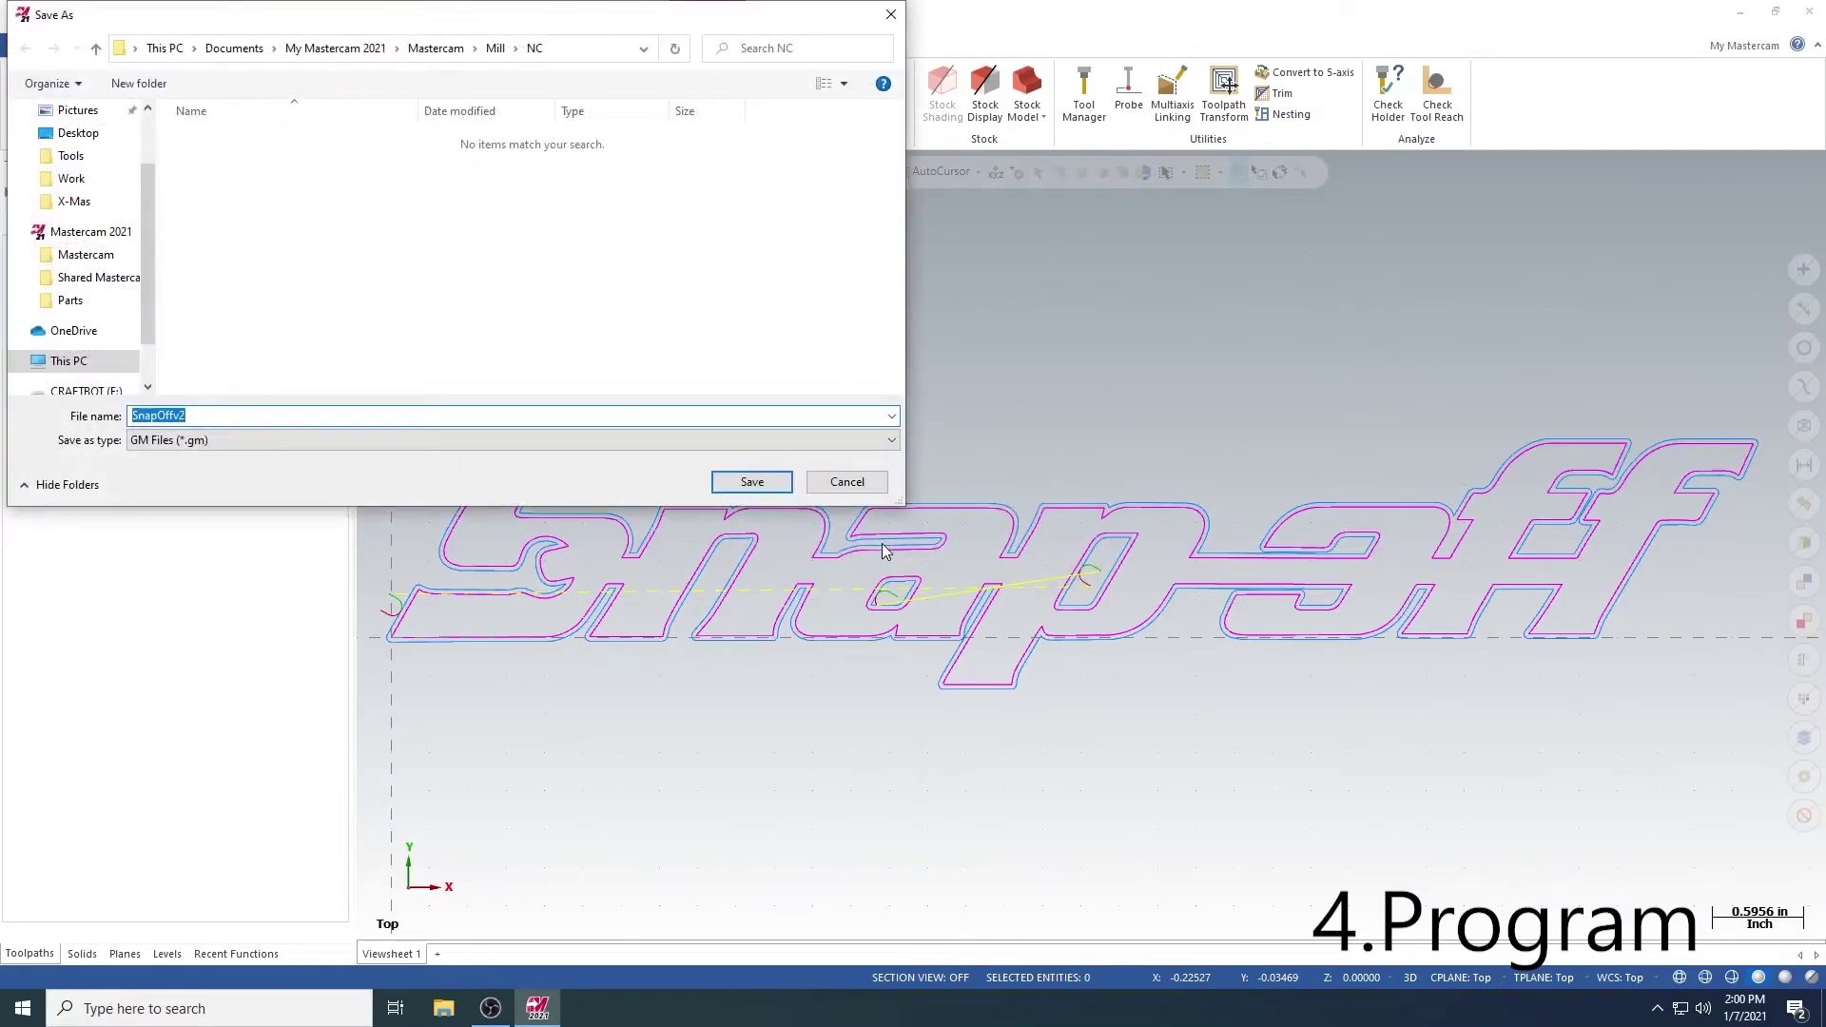
{"action": "scroll", "coordinate": [93, 328], "scroll_direction": "down", "scroll_amount": 1}
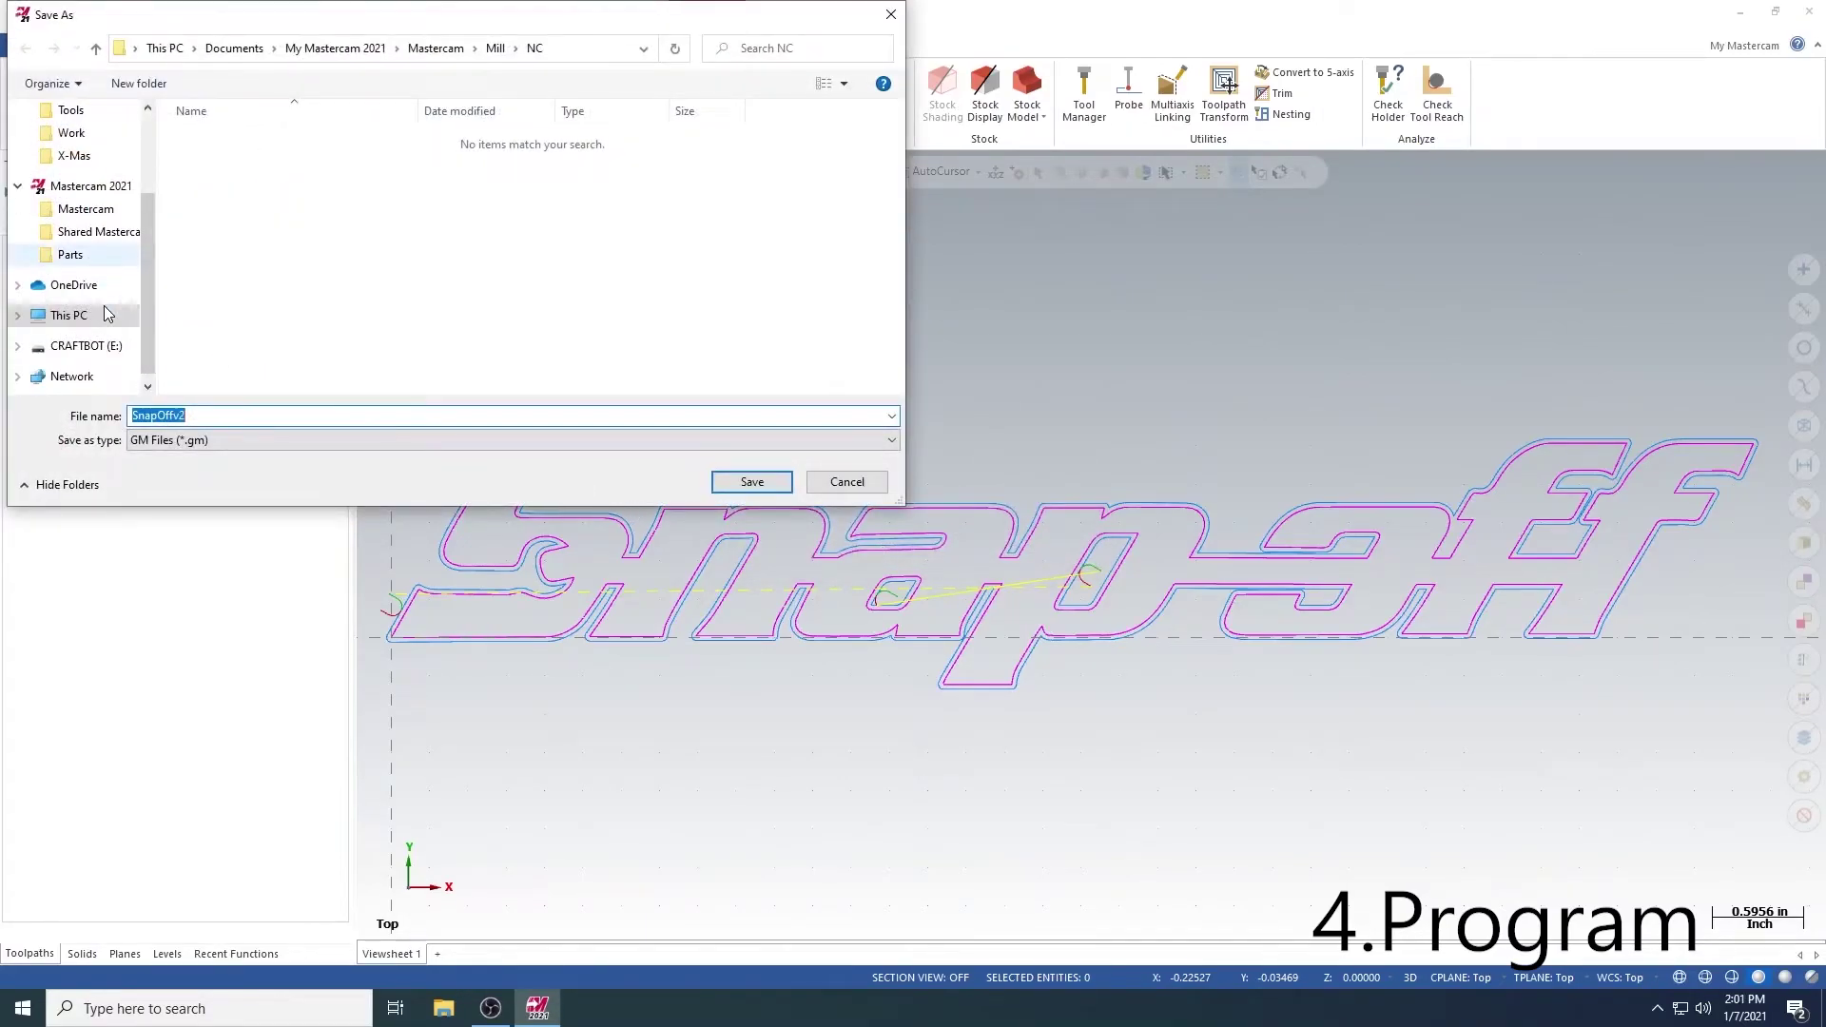
{"action": "left_click", "coordinate": [88, 345]}
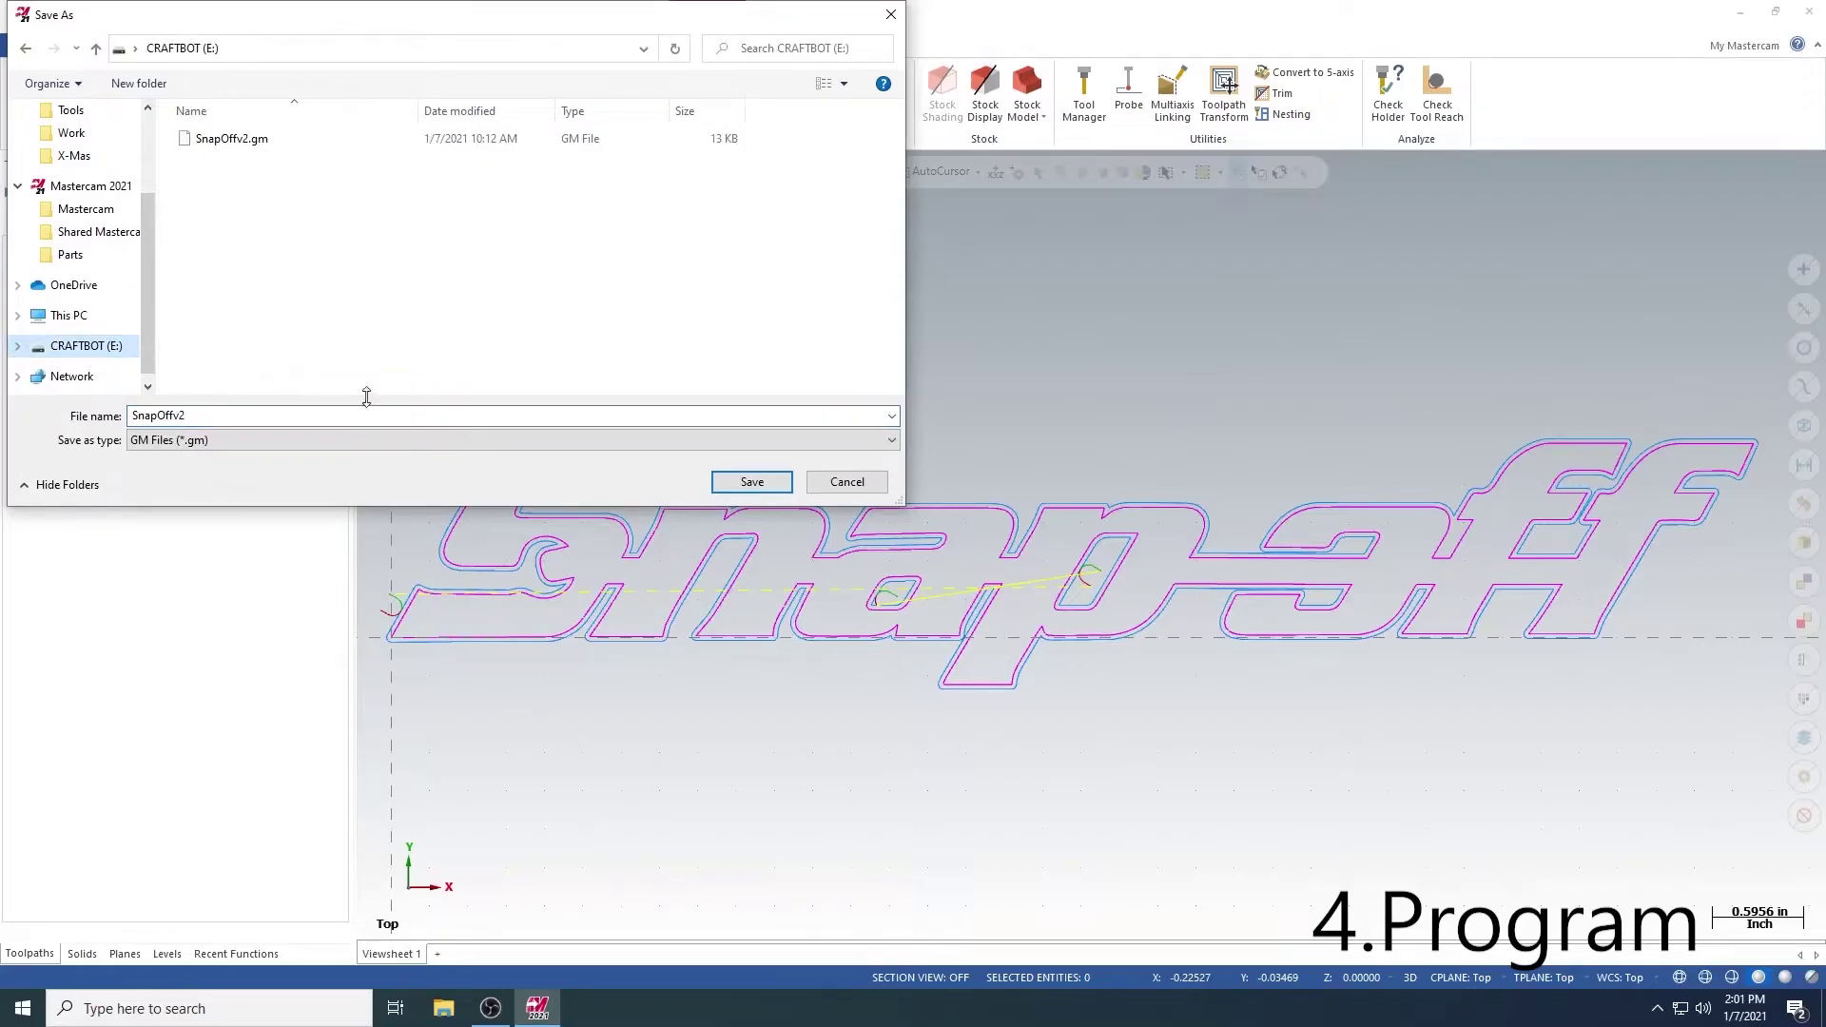
{"action": "left_click", "coordinate": [745, 489]}
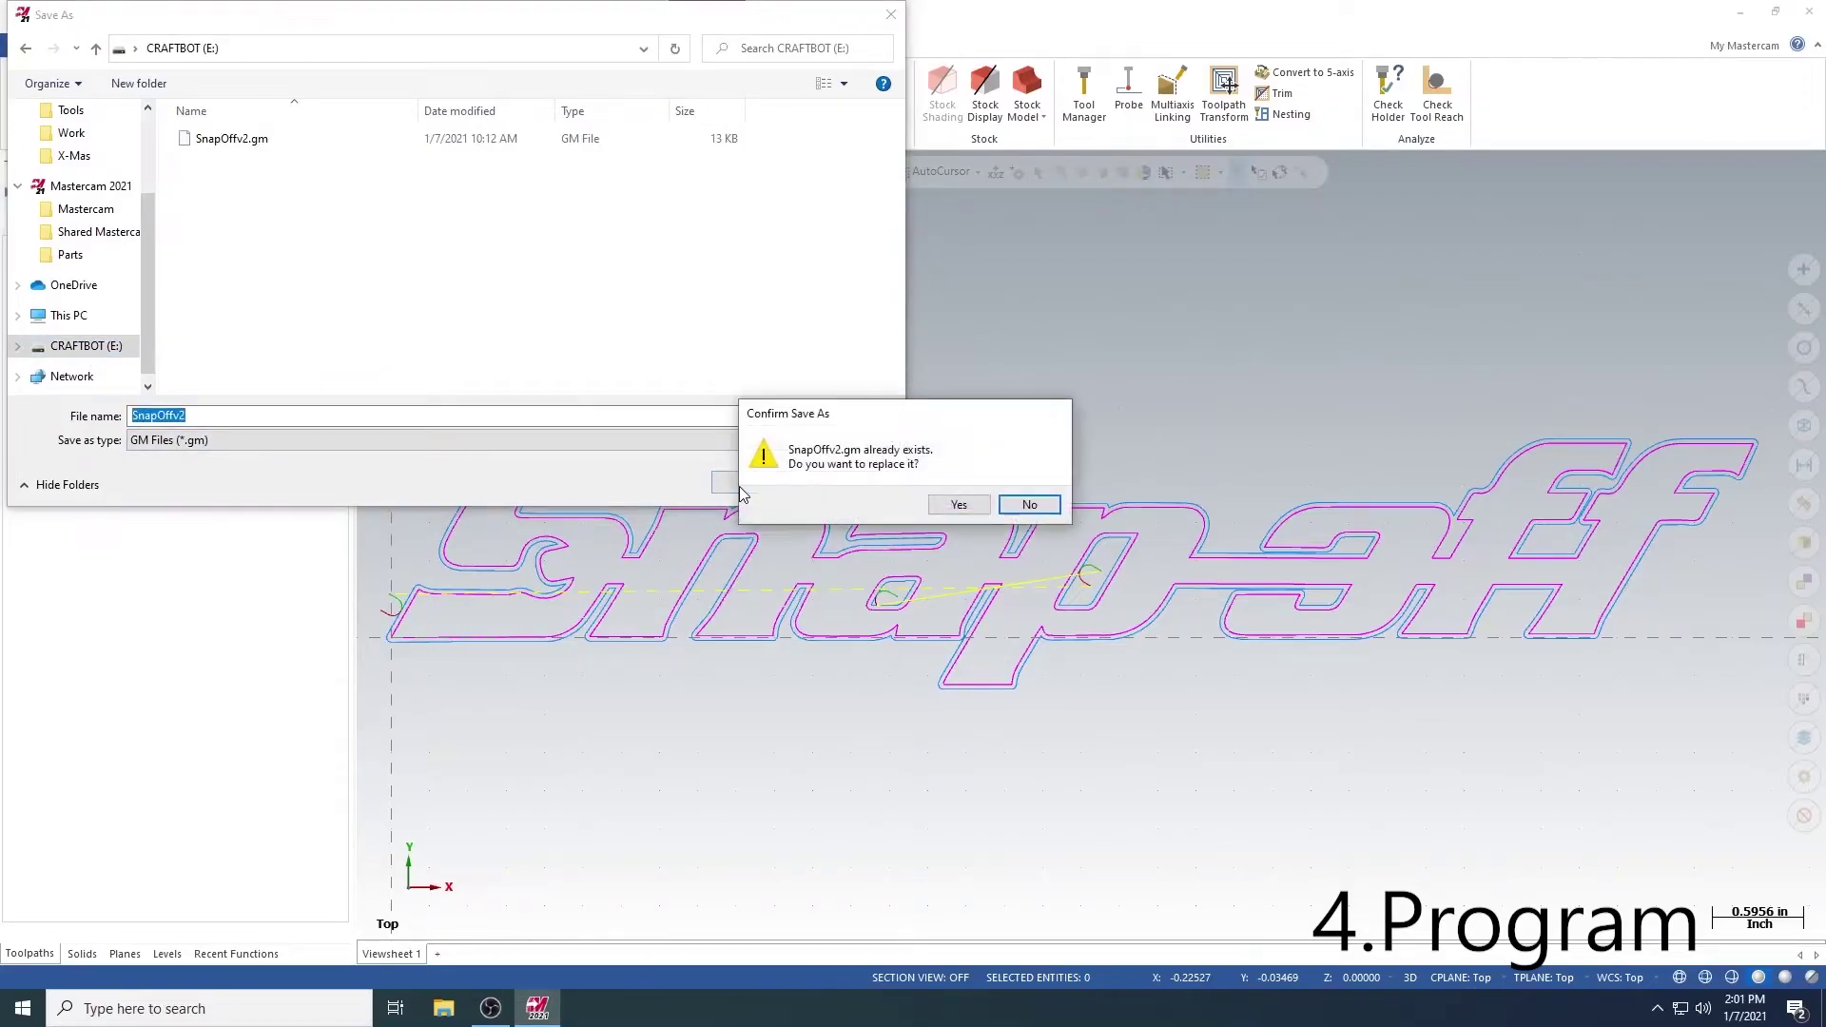
Confirm replacing the existing SnapOffv2.gm and close the Code Expert listing
{"action": "left_click", "coordinate": [955, 506]}
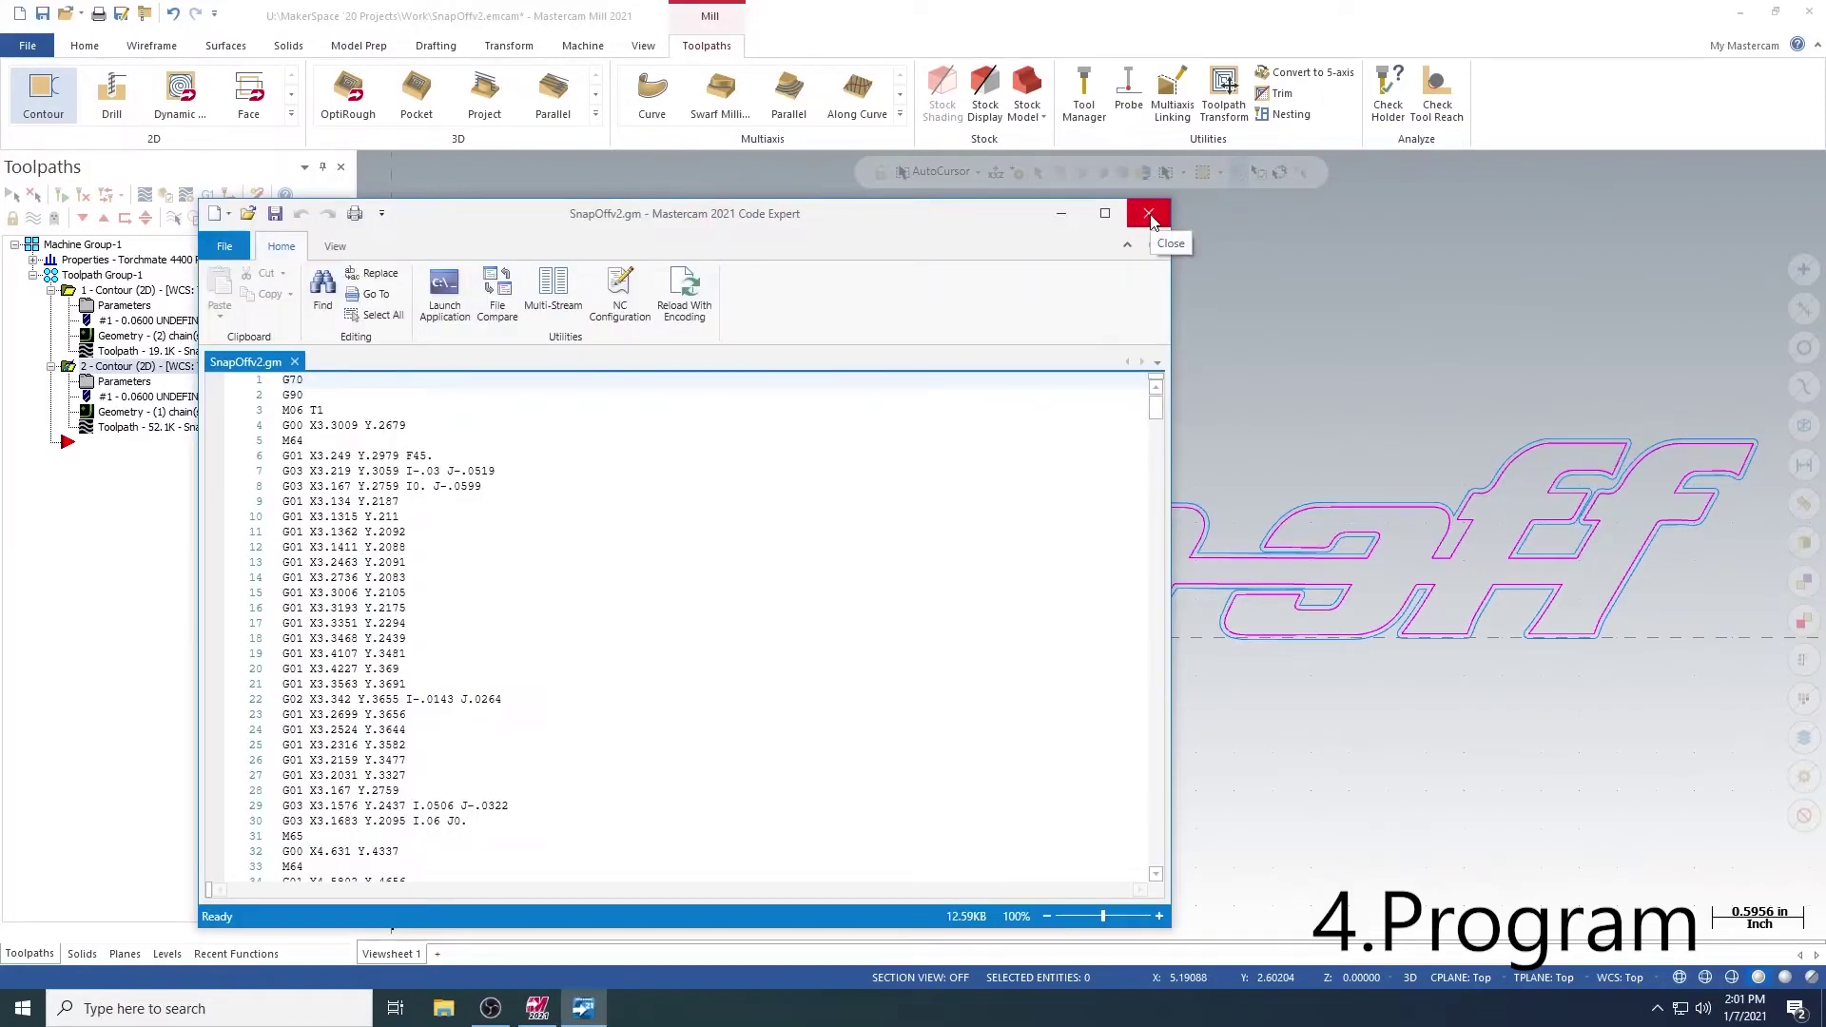
{"action": "left_click", "coordinate": [1150, 214]}
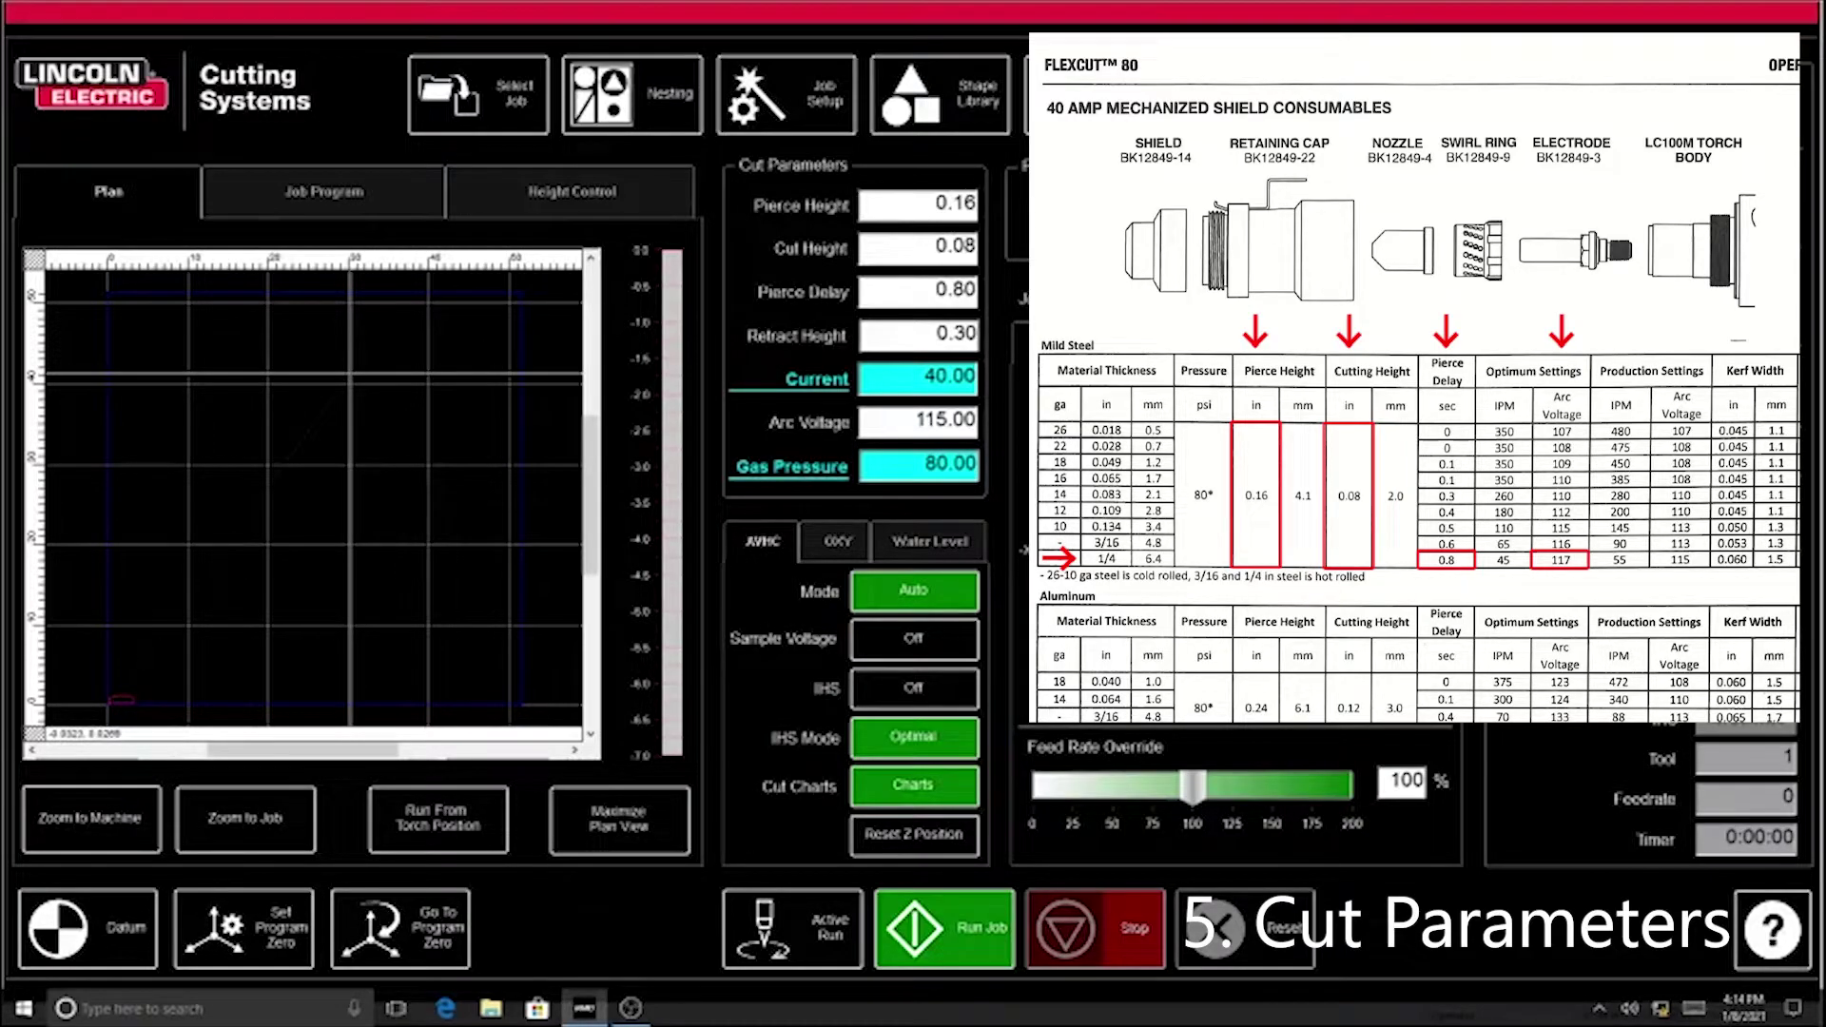
Enter 117 as the Arc Voltage on the keypad and confirm
{"action": "left_click", "coordinate": [920, 420]}
{"action": "left_click", "coordinate": [818, 564]}
{"action": "left_click", "coordinate": [817, 484]}
{"action": "left_click", "coordinate": [986, 471]}
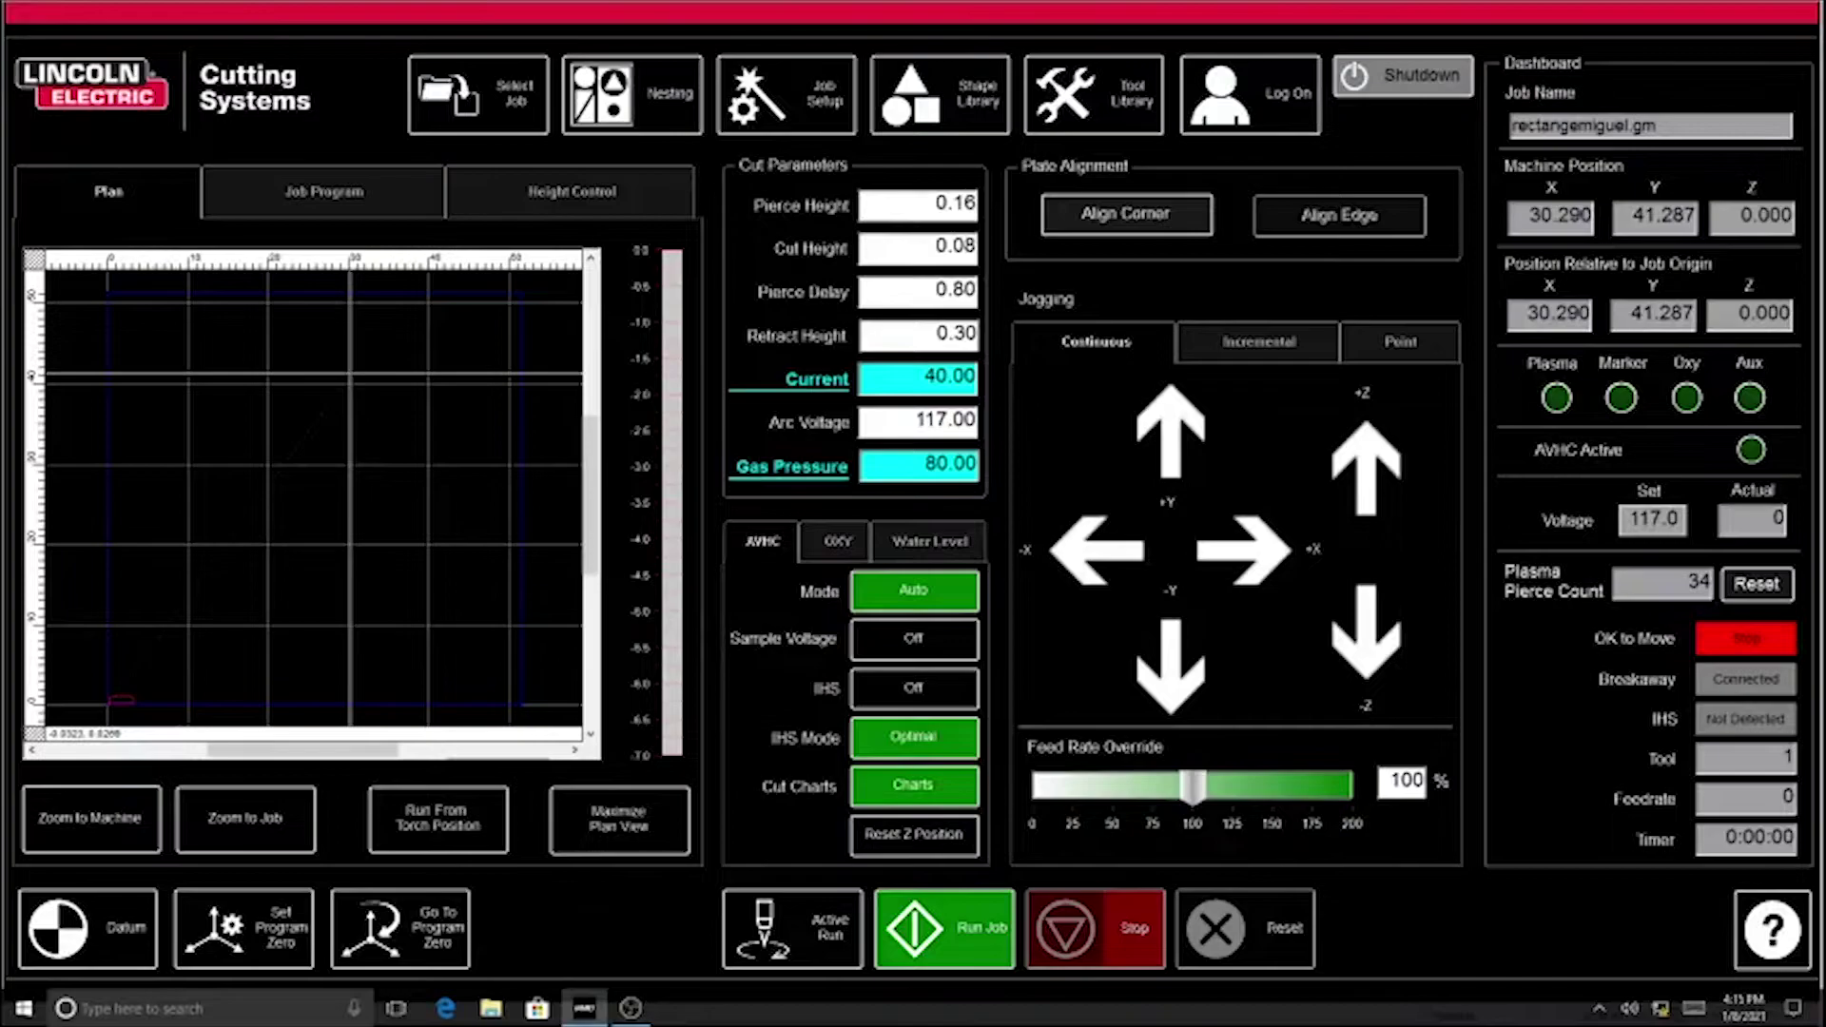
Load SnapOffv2.gm from USB Drive (D:) as the current job, then open Job Setup
{"action": "left_click", "coordinate": [478, 96]}
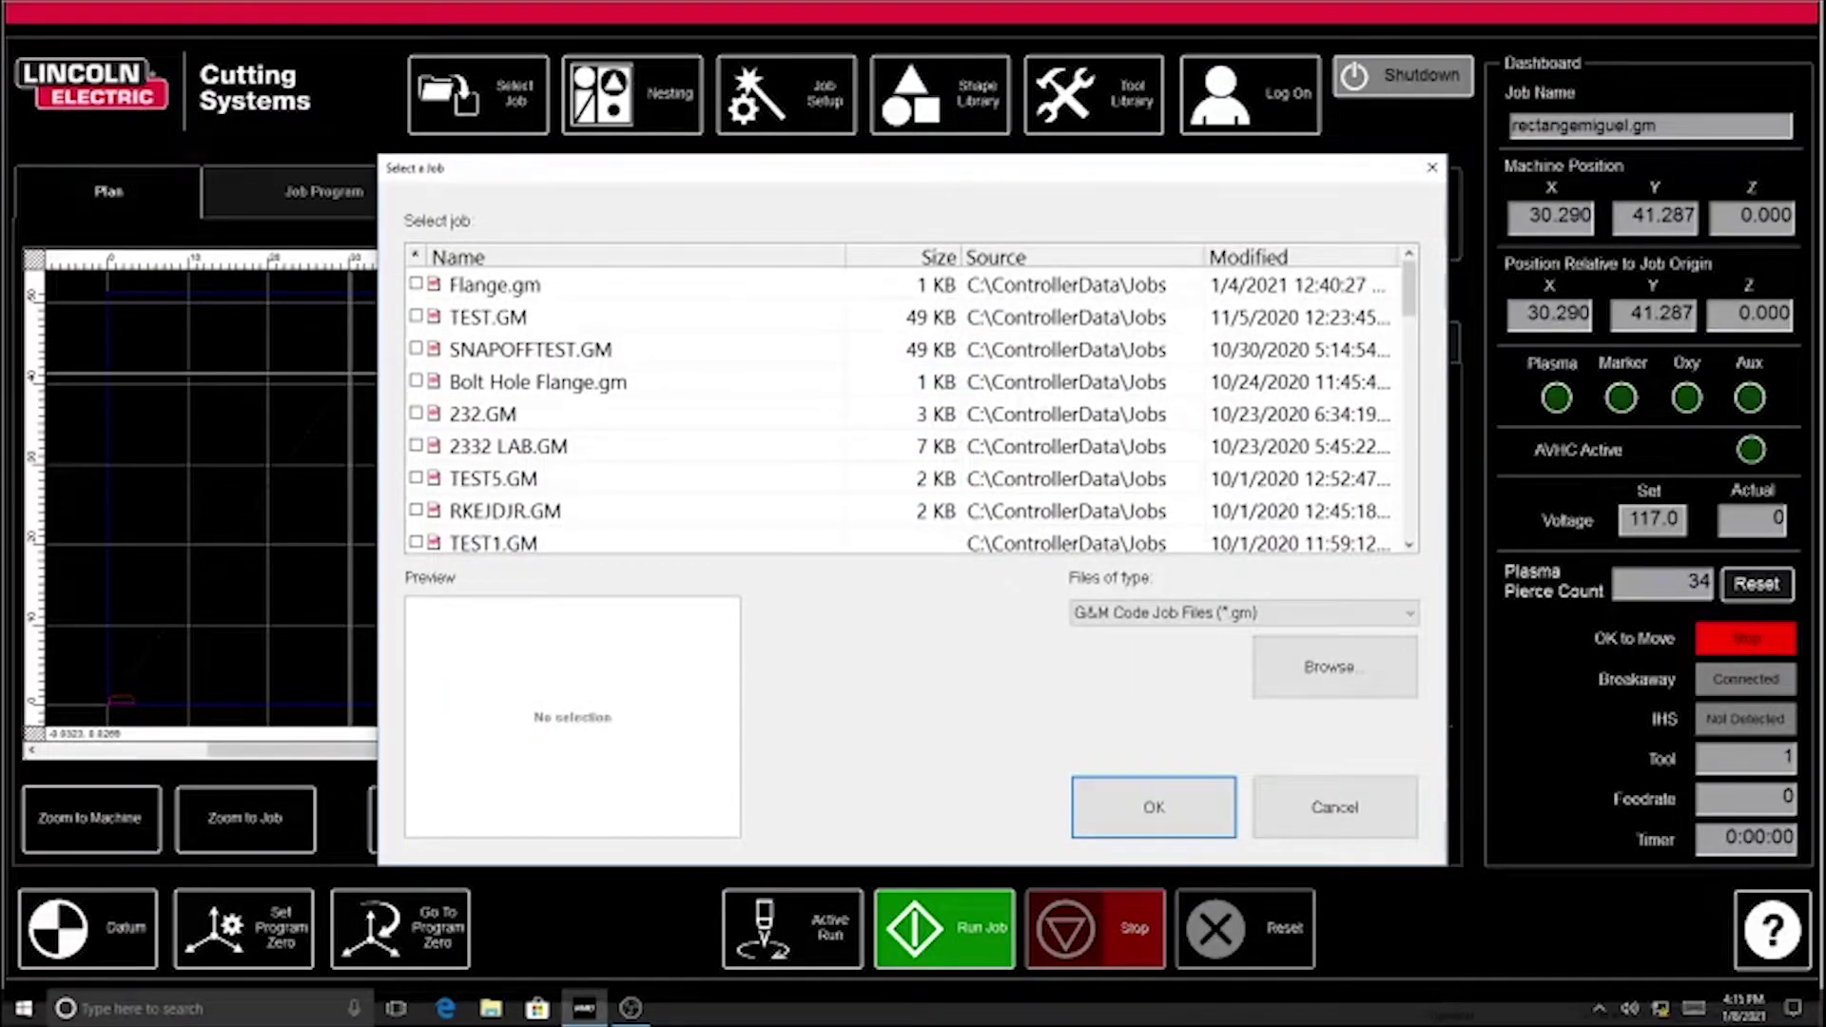
{"action": "left_click", "coordinate": [1334, 666]}
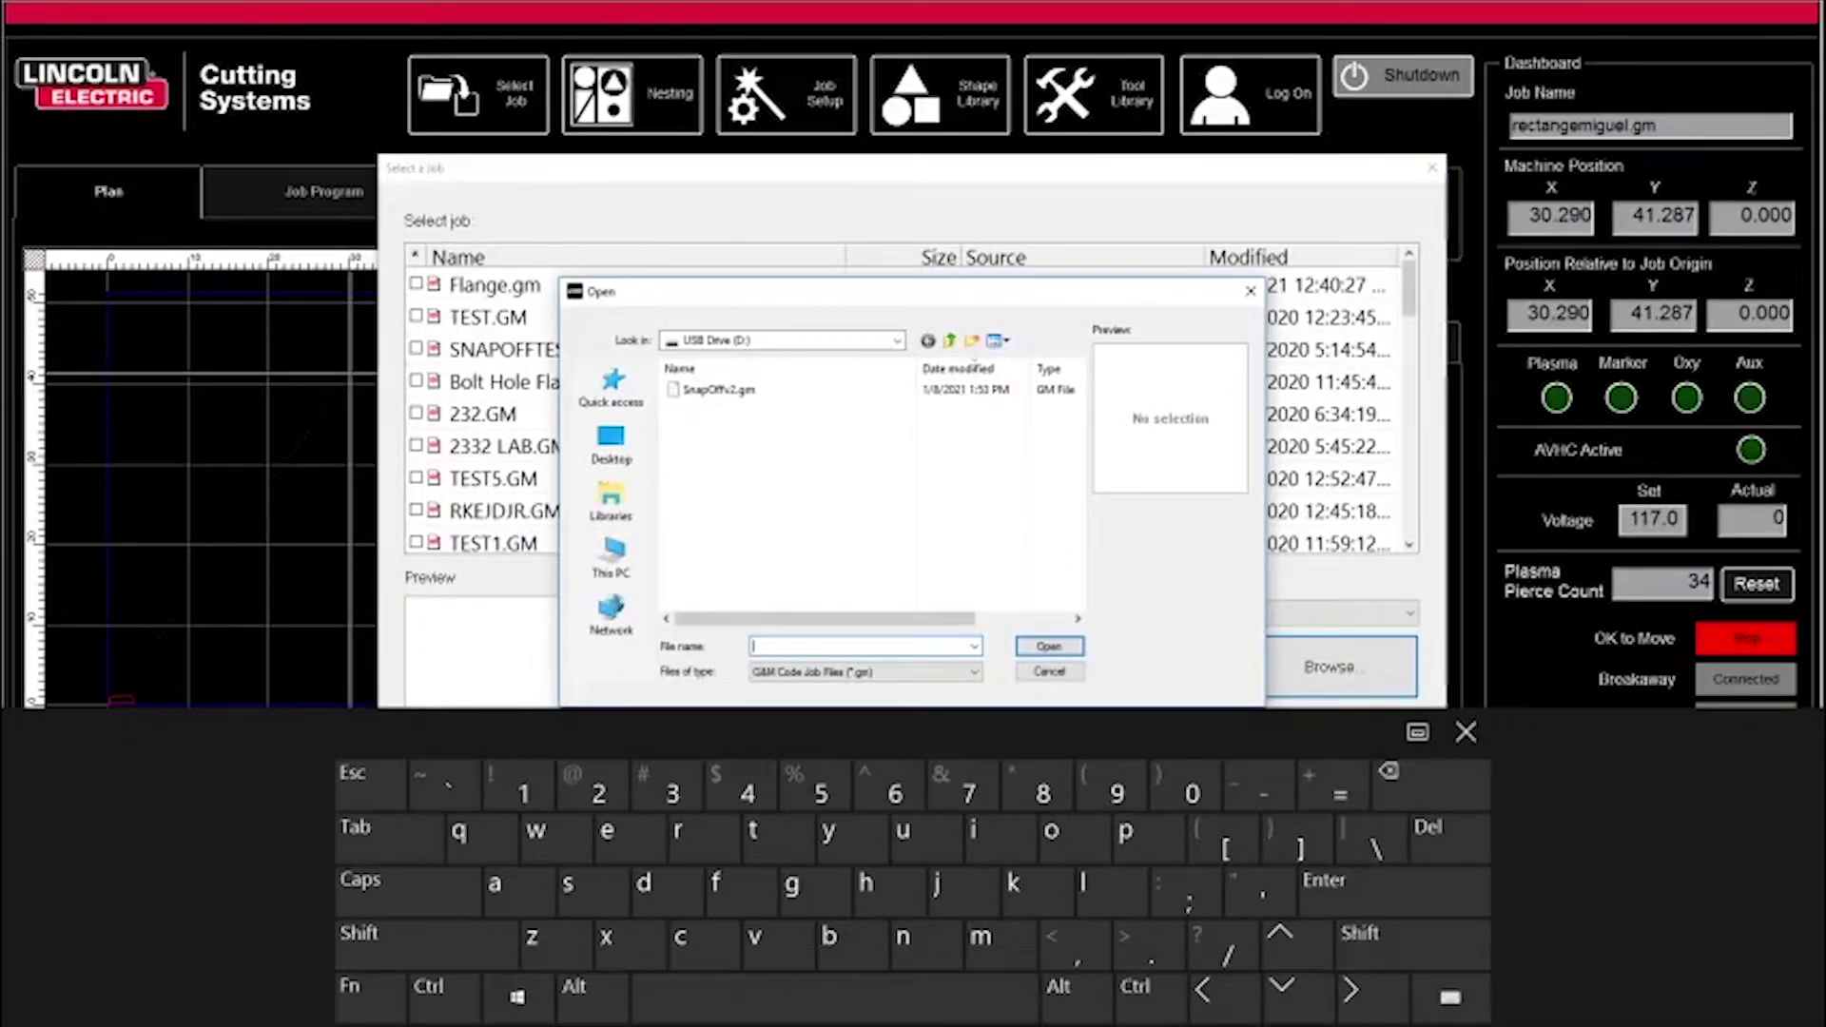
{"action": "left_click", "coordinate": [717, 389]}
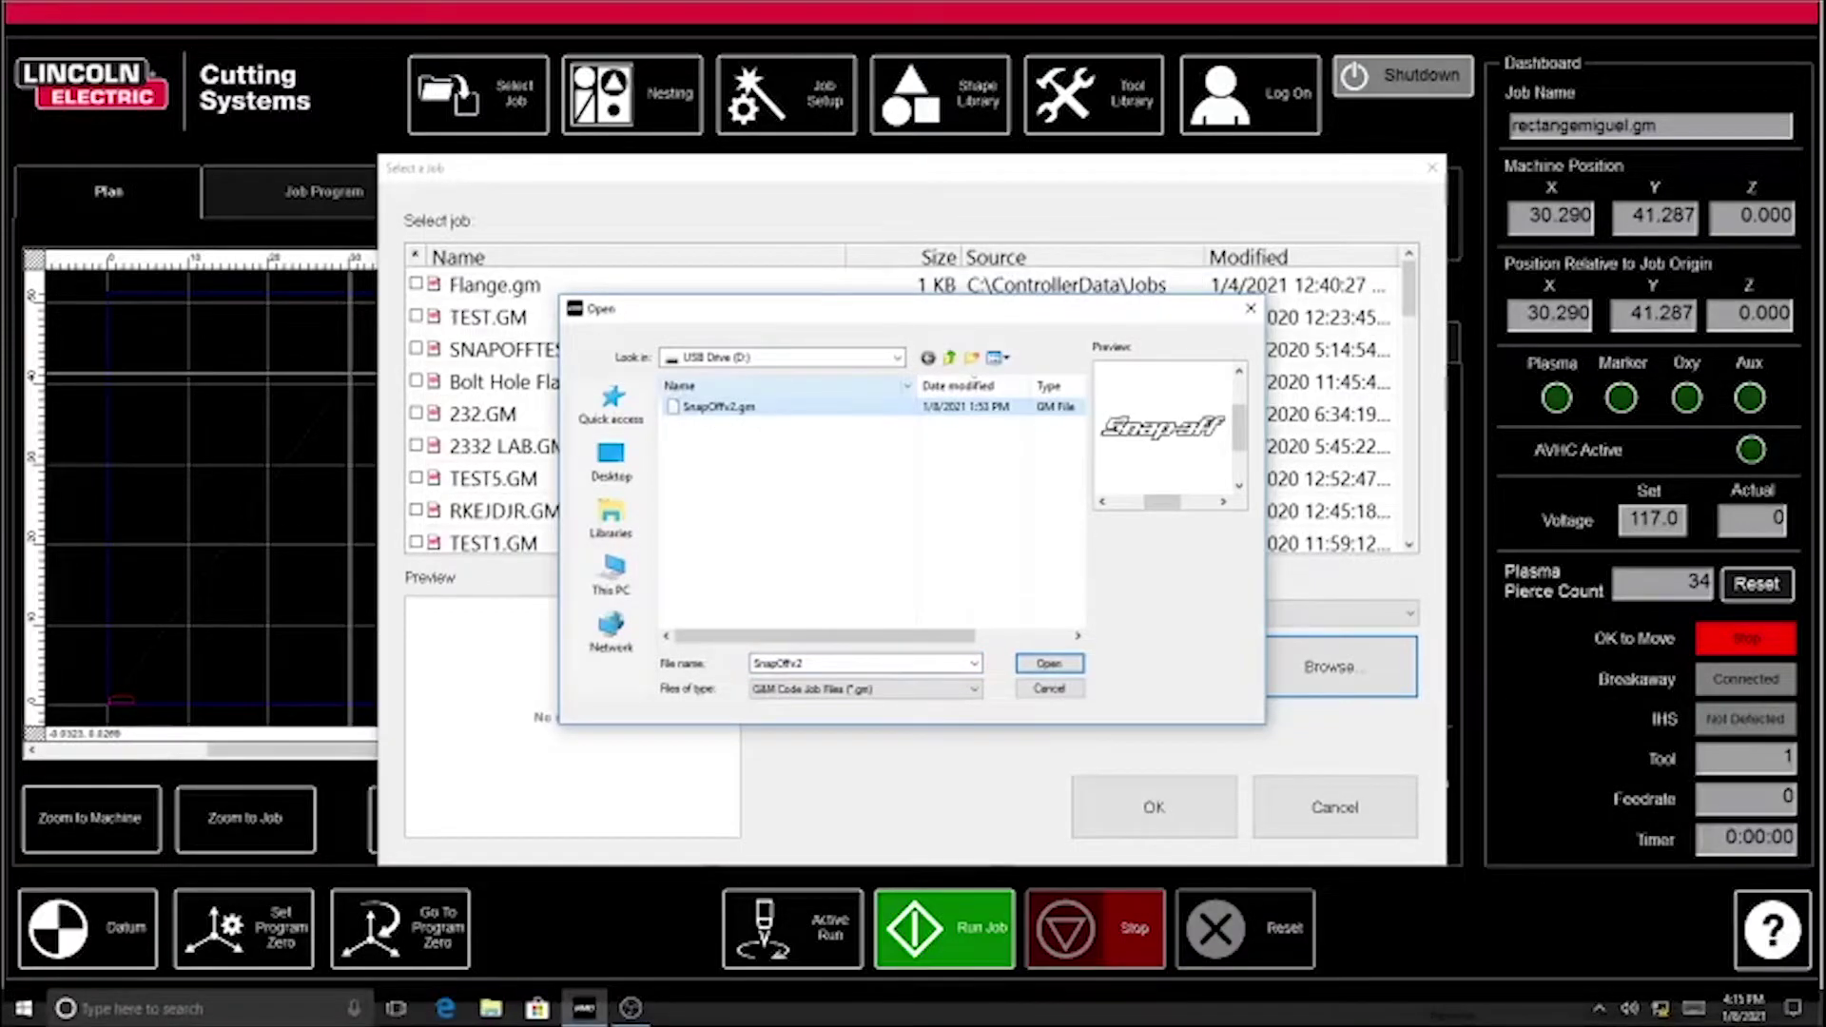
{"action": "left_click", "coordinate": [1049, 663]}
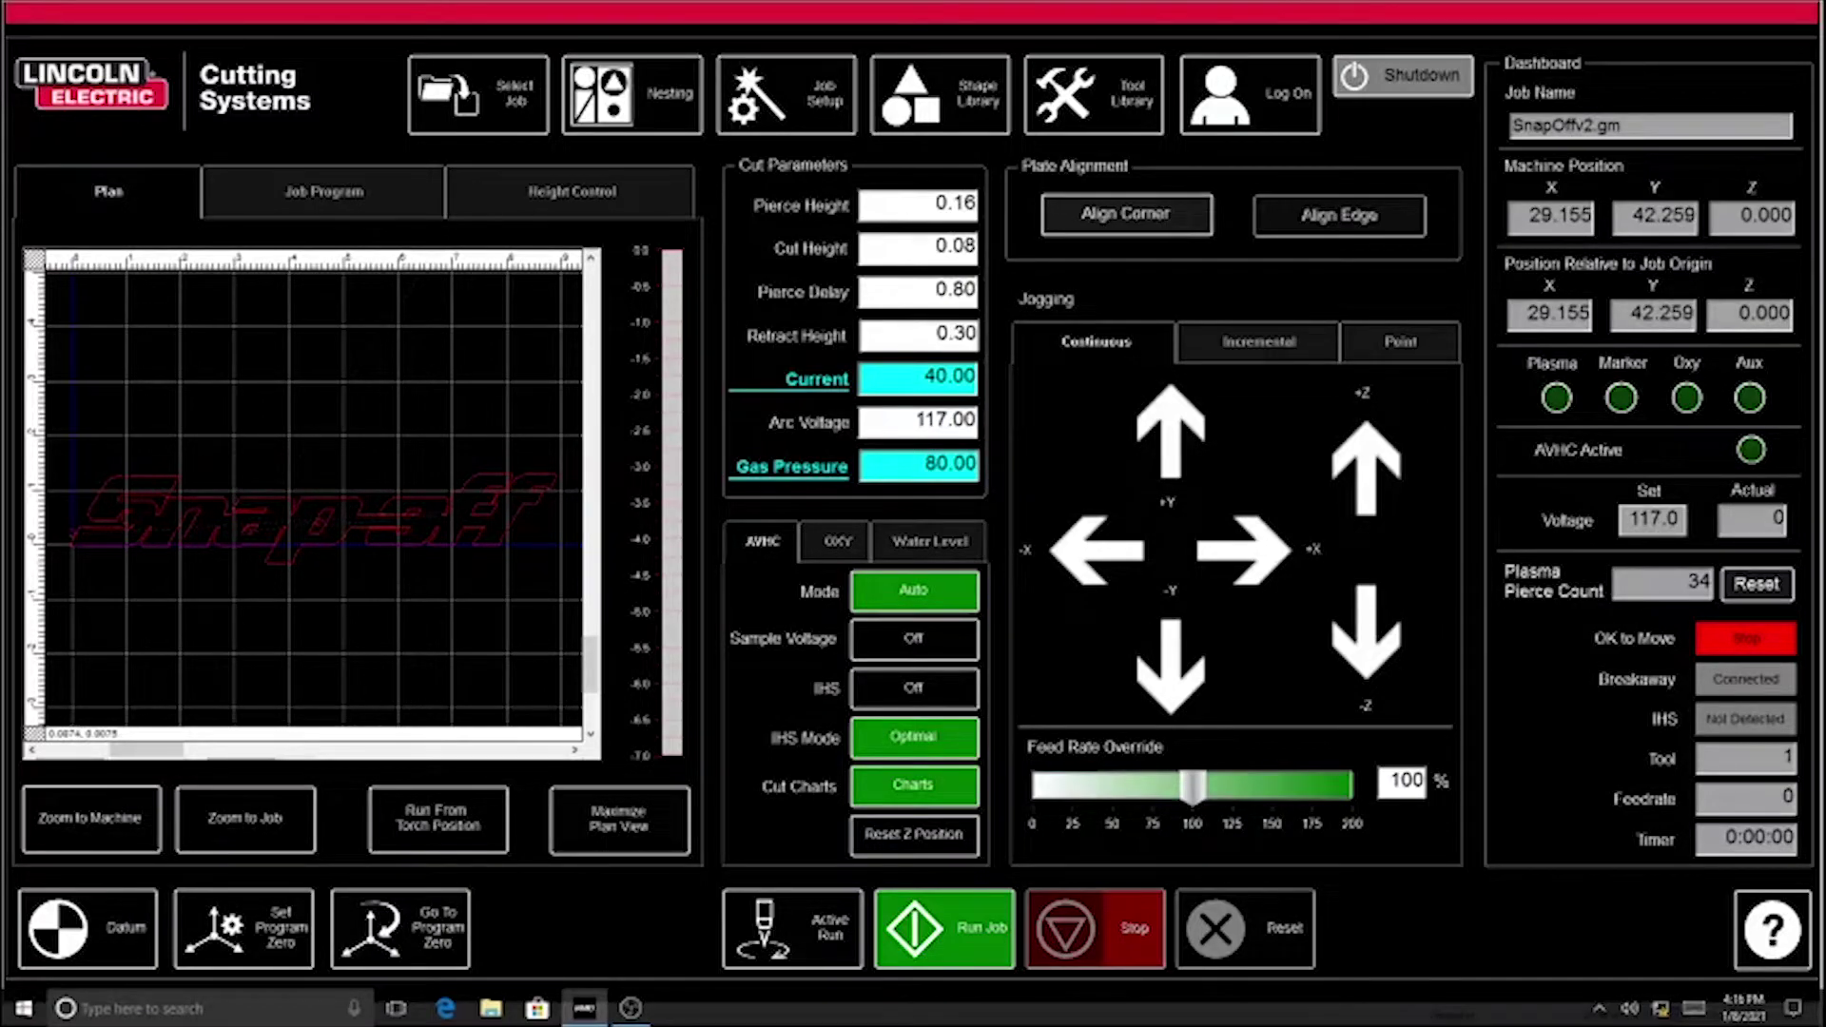
{"action": "left_click", "coordinate": [785, 94]}
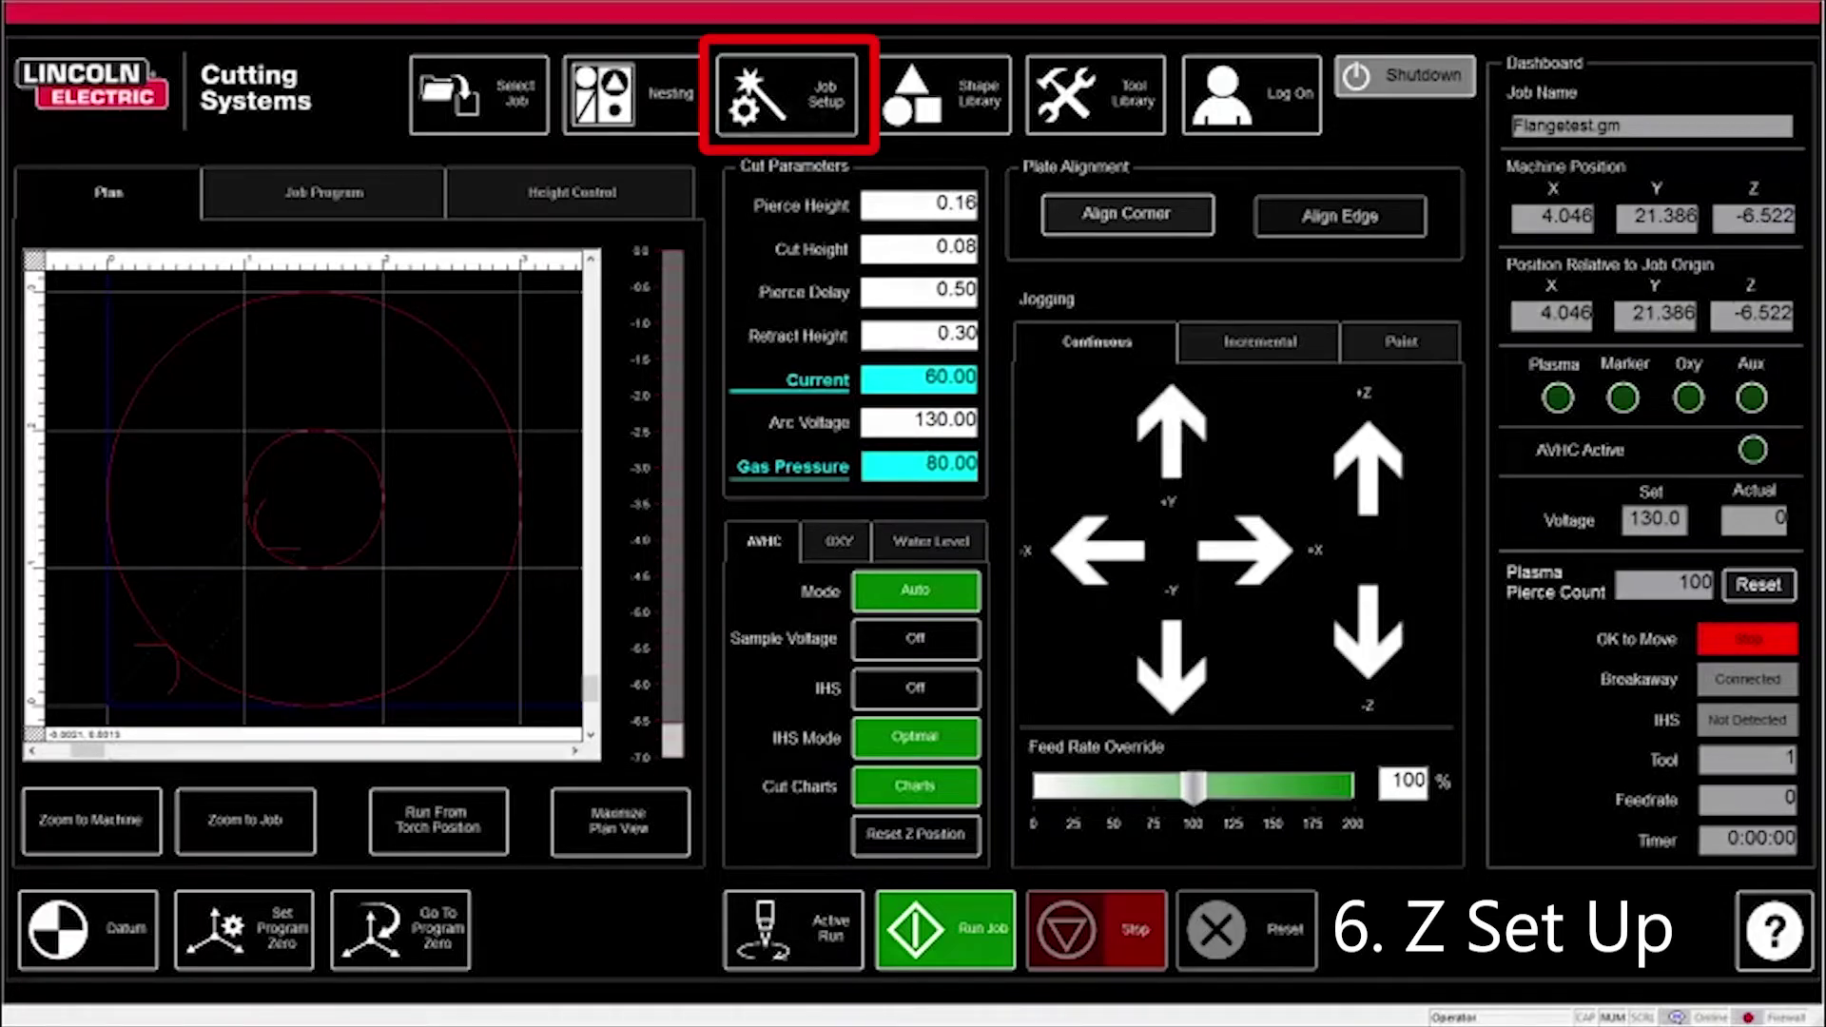
Enter .250 as the Material Thickness in Job Setup
{"action": "left_click", "coordinate": [785, 94]}
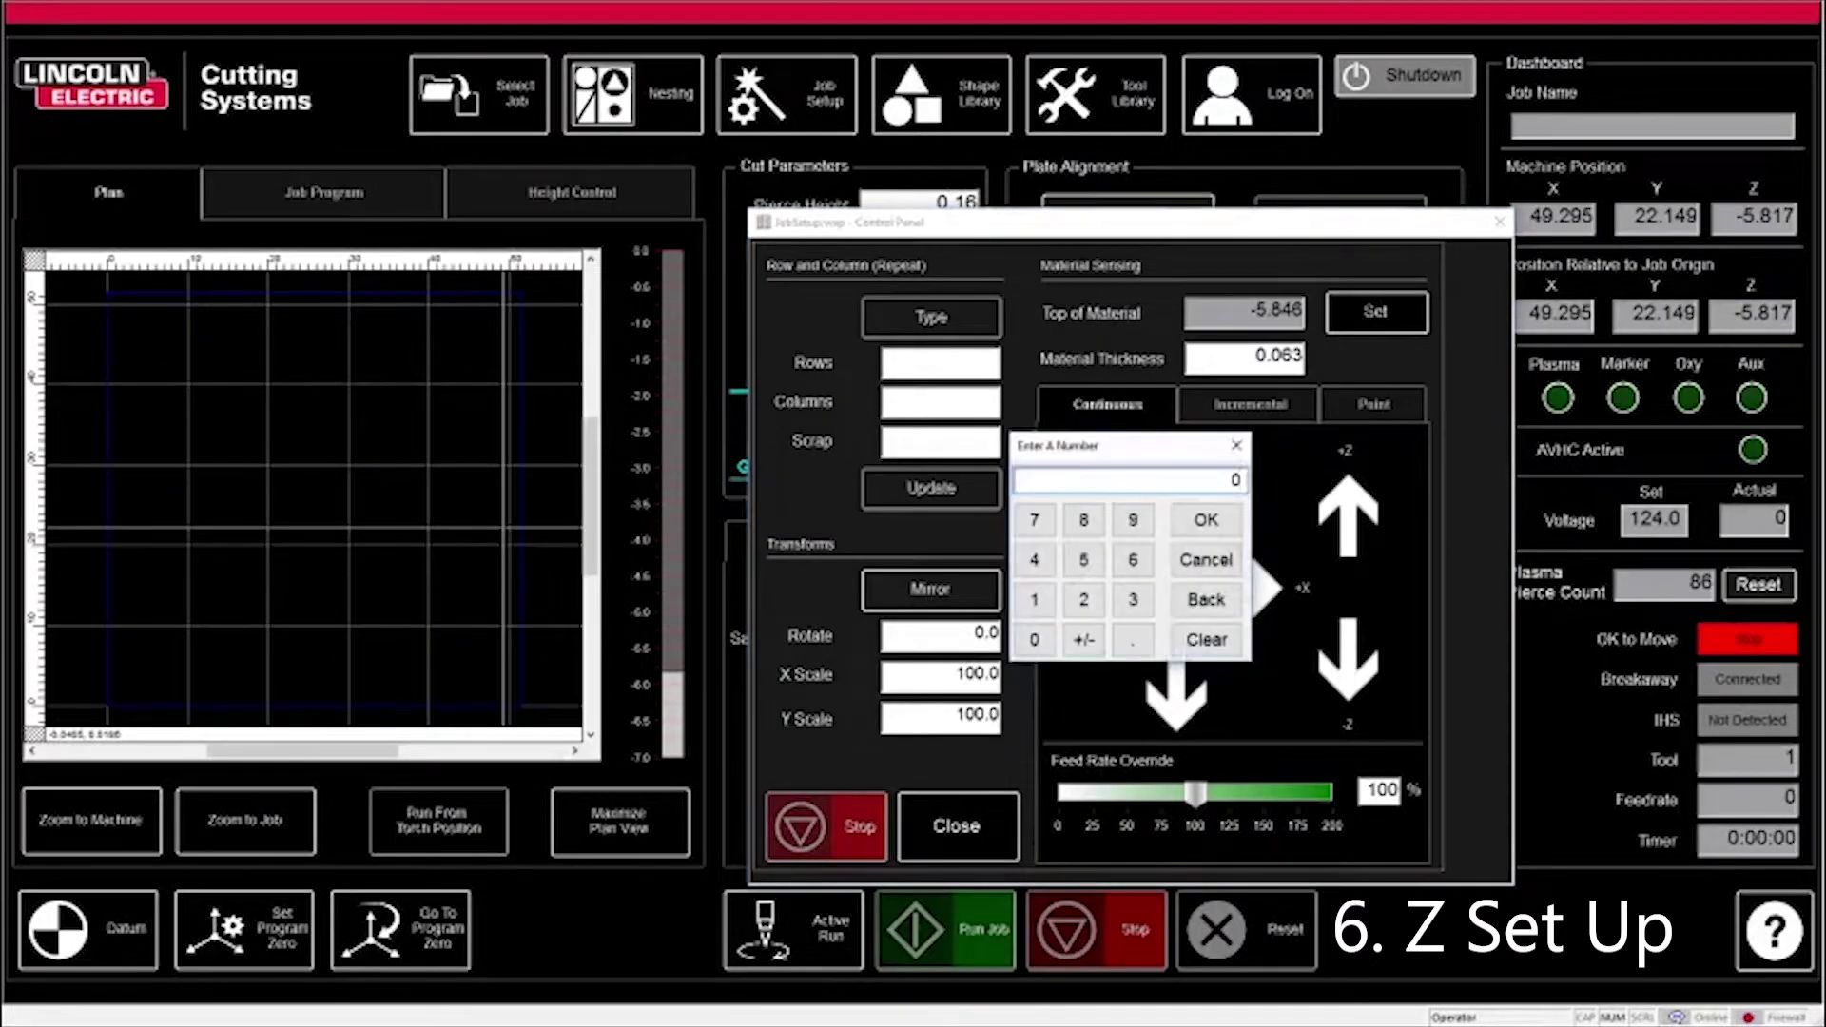
{"action": "left_click", "coordinate": [1132, 639]}
{"action": "left_click", "coordinate": [1083, 599]}
{"action": "left_click", "coordinate": [1082, 560]}
{"action": "left_click", "coordinate": [1034, 639]}
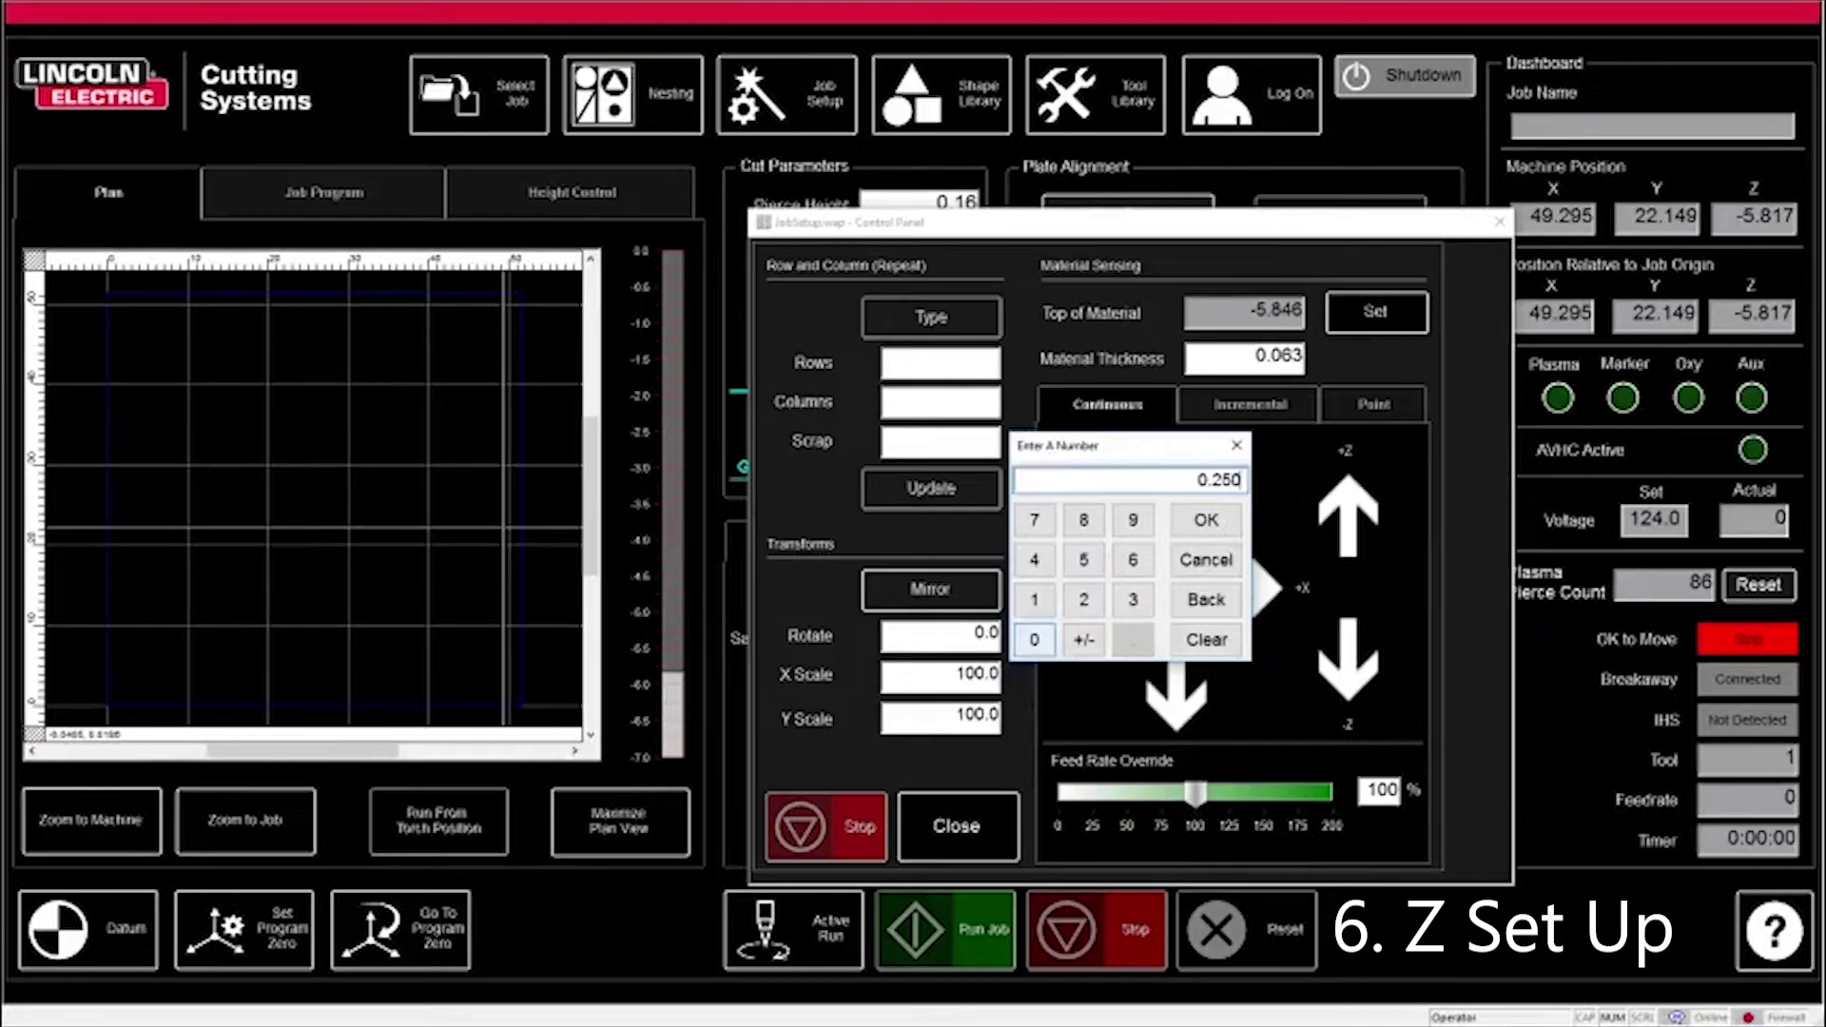